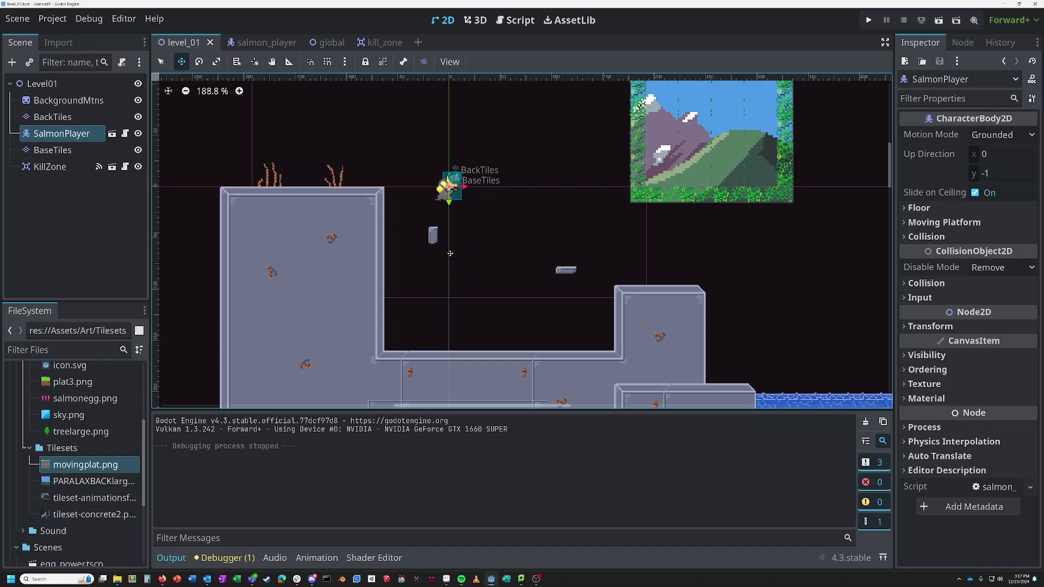
Step: Run the project, playtest the level by moving and jumping the salmon player off the ledge into the kill zone, and close the game
scroll(484, 234, down, 3)
mouse_move(518, 227)
middle_down()
mouse_move(505, 208)
mouse_move(501, 224)
mouse_move(512, 229)
middle_up()
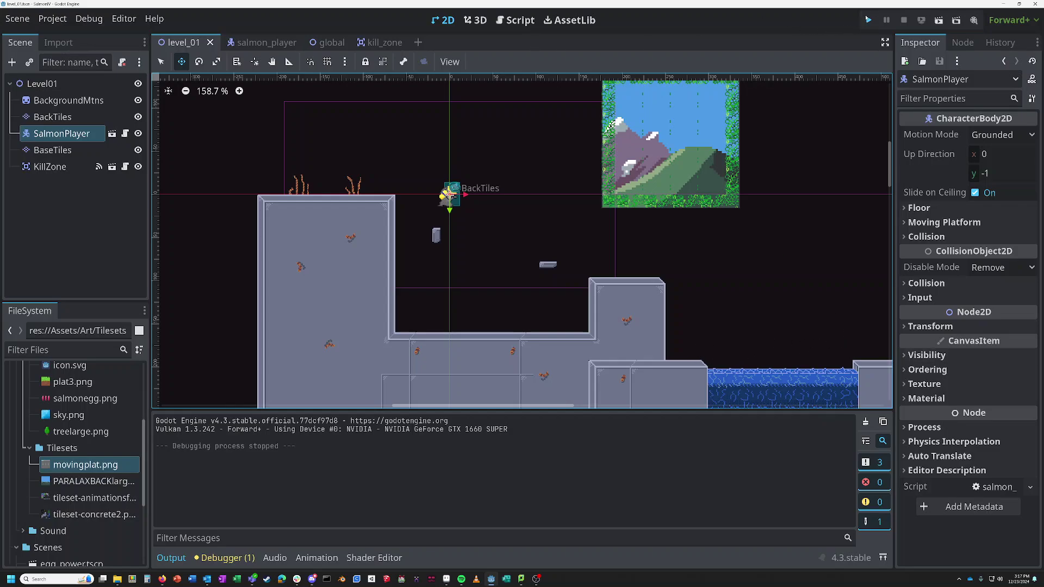
click(869, 20)
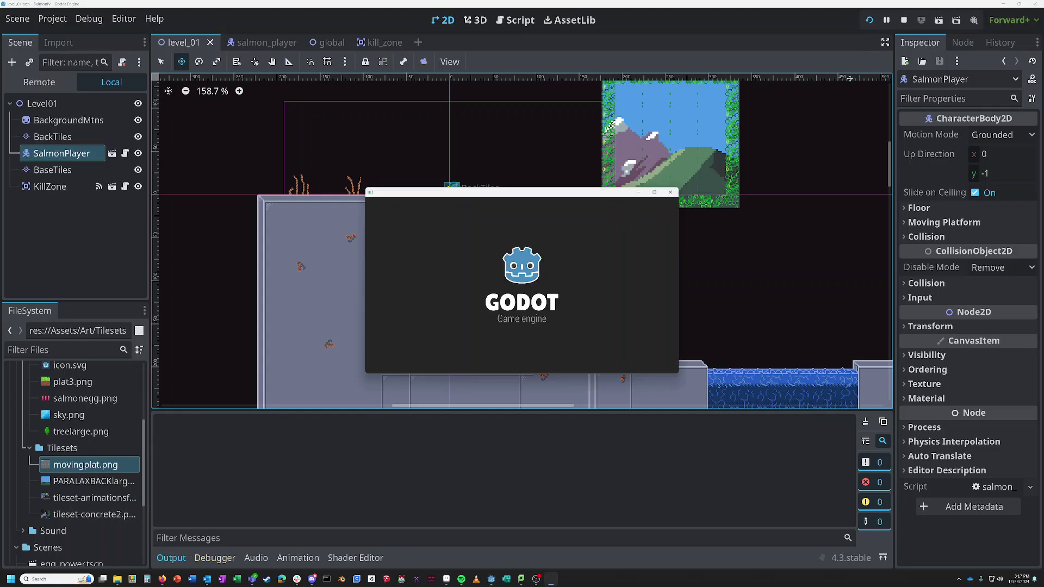
key(Right)
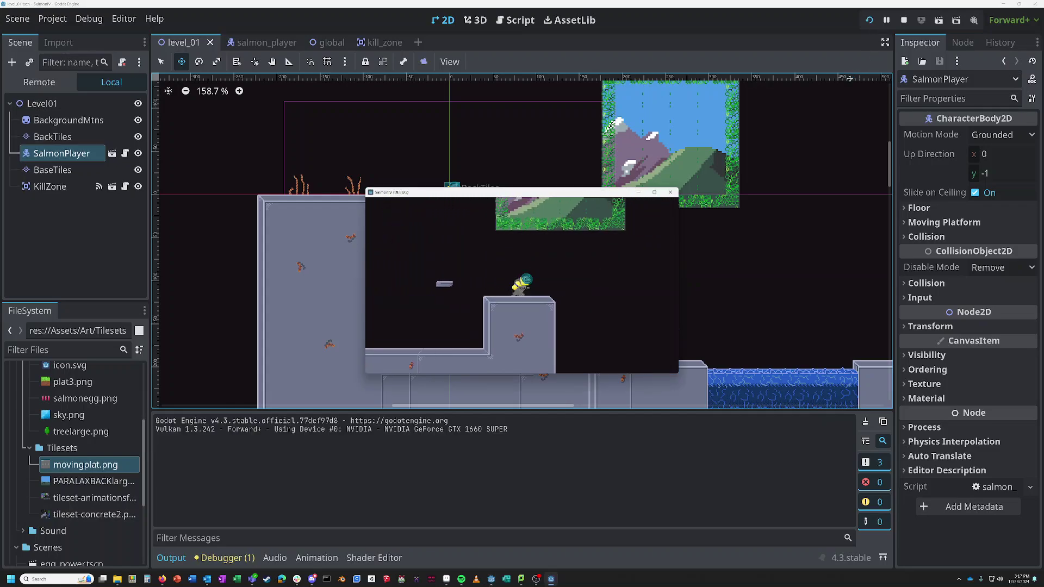
key(Left)
key(space)
key(Right)
key(Left)
key(Right)
key(space)
key(Left)
key(Right)
key(Right)
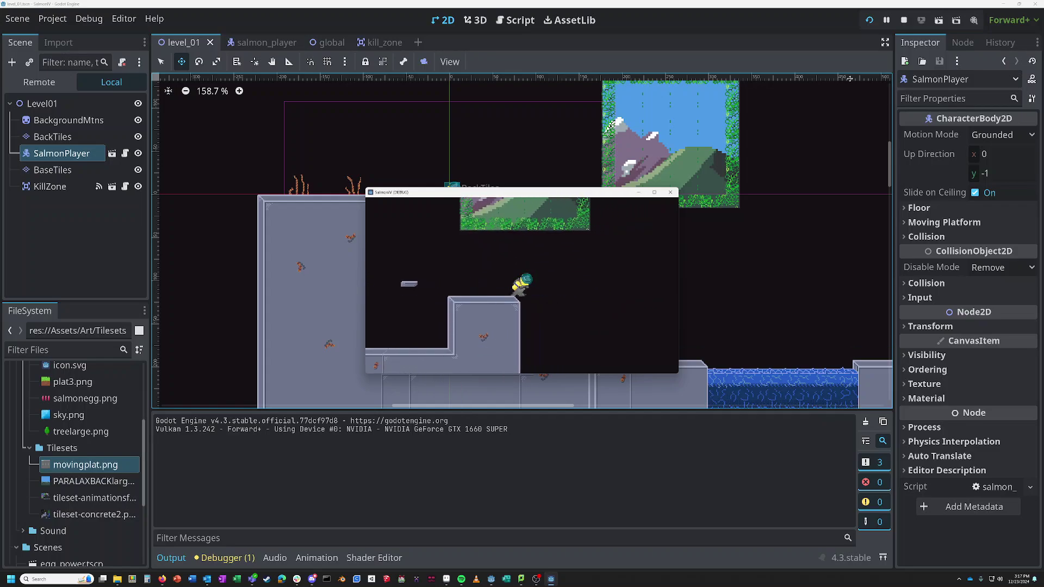
key(Right)
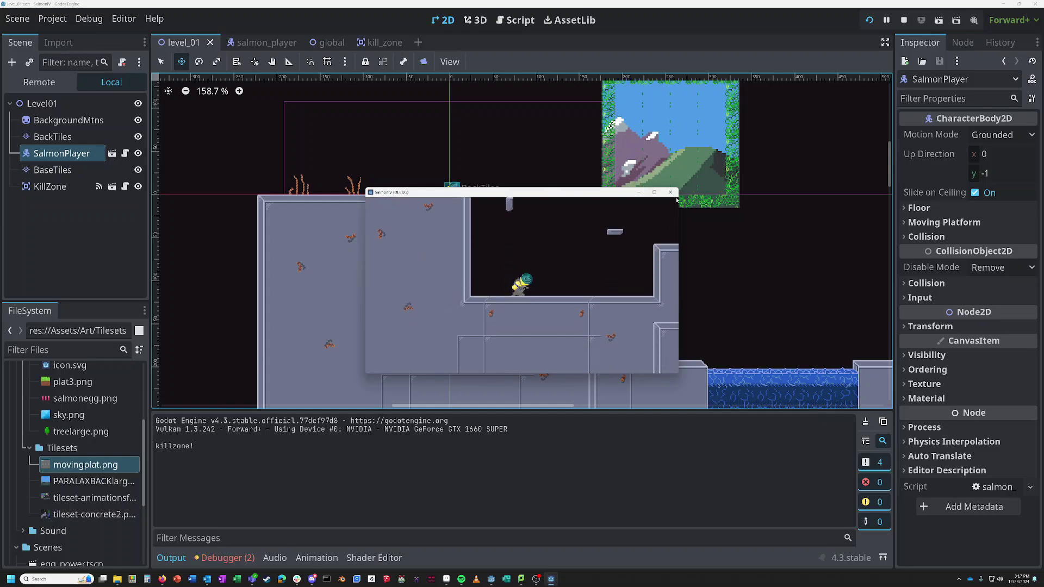
click(670, 192)
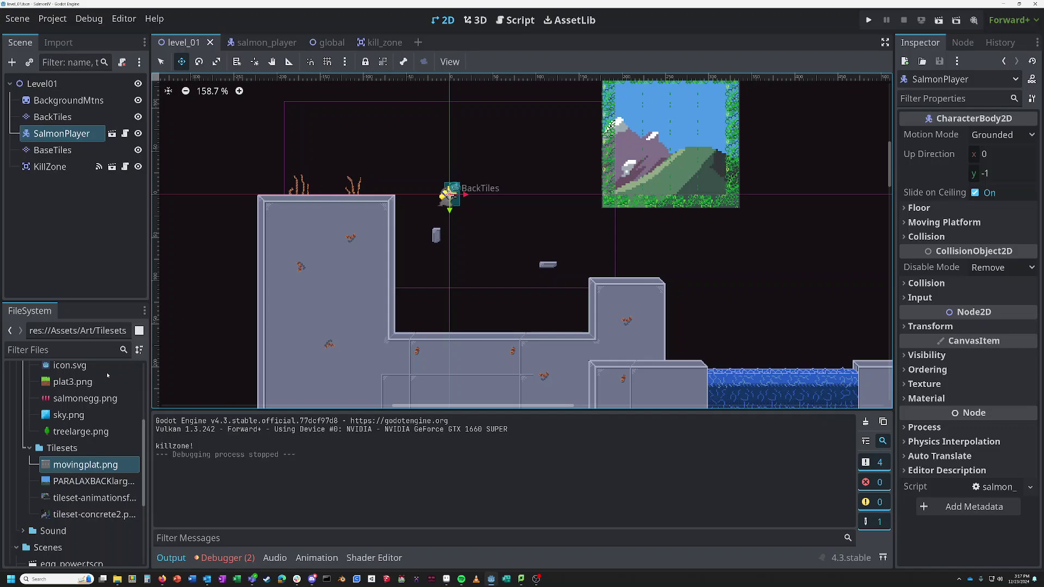
click(92, 398)
scroll(326, 217, up, 3)
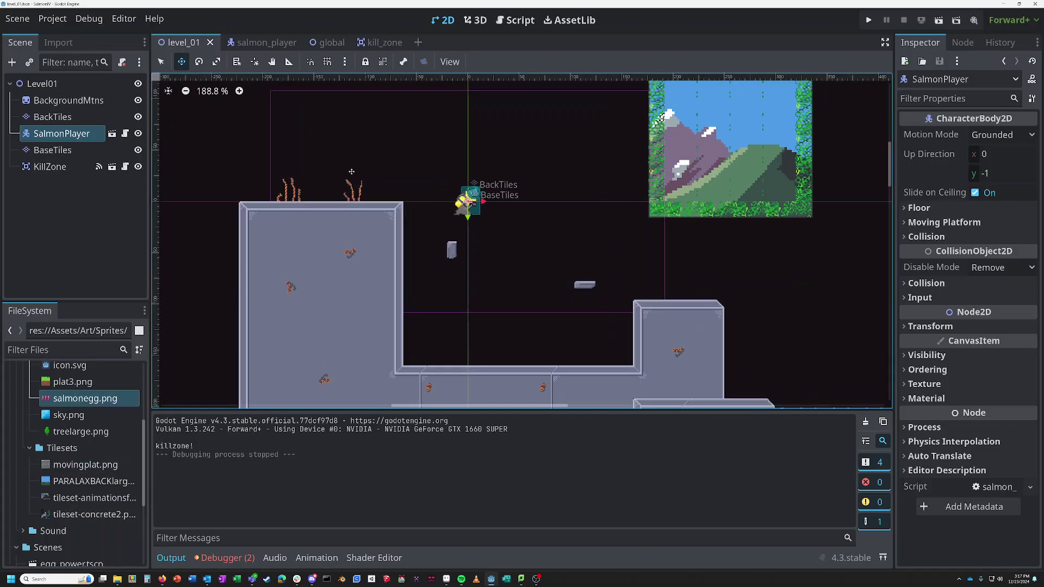
scroll(382, 186, down, 2)
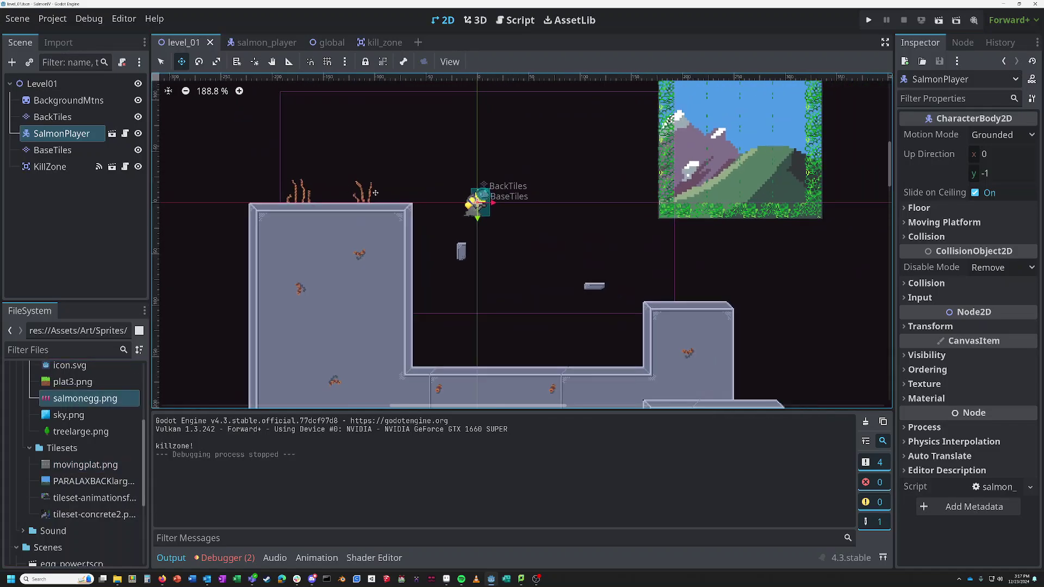
scroll(290, 168, down, 1)
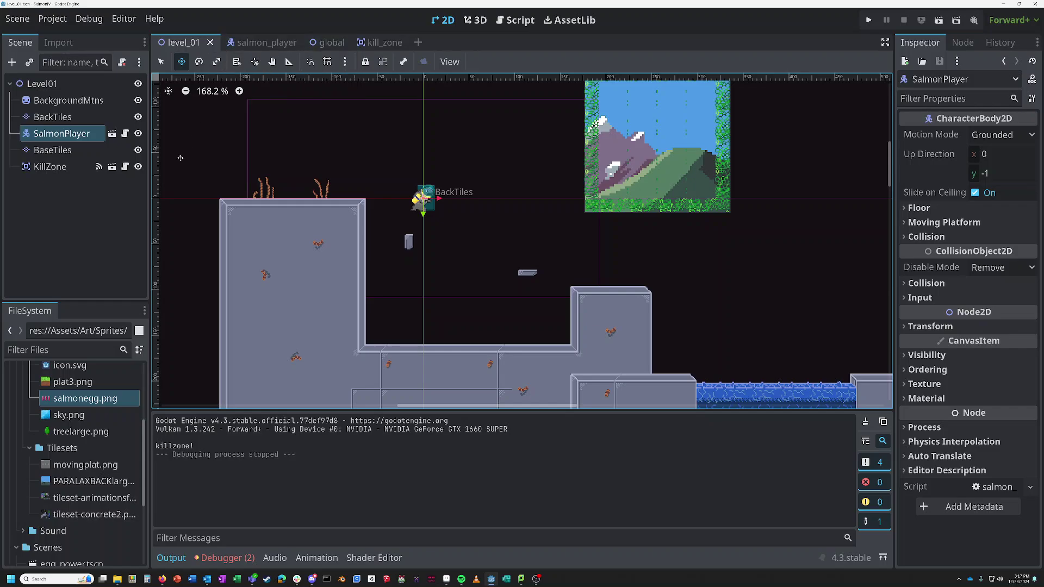
Step: Create a new scene with an Area2D node as its root
click(418, 43)
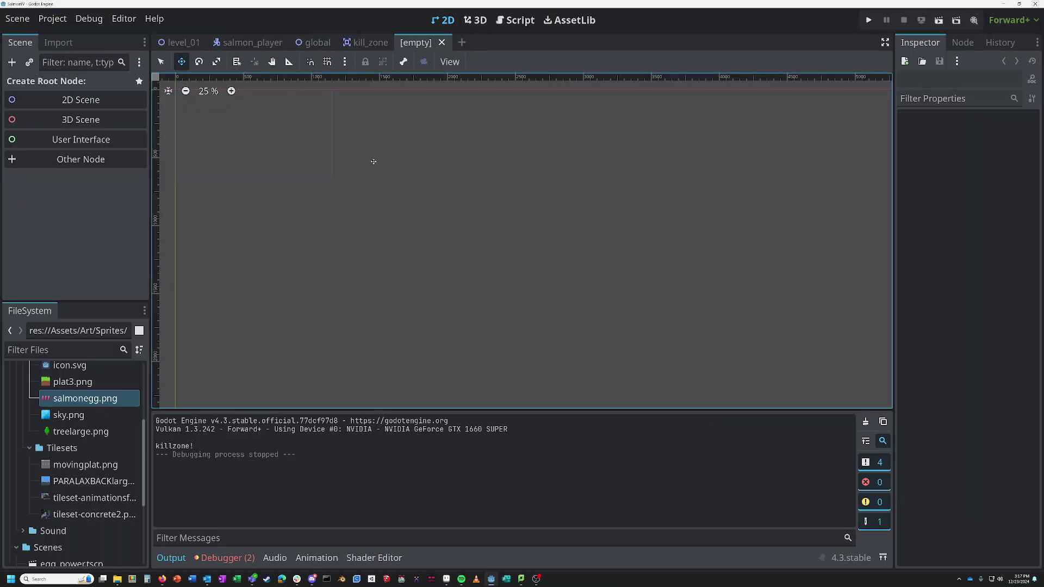
click(12, 62)
text(are)
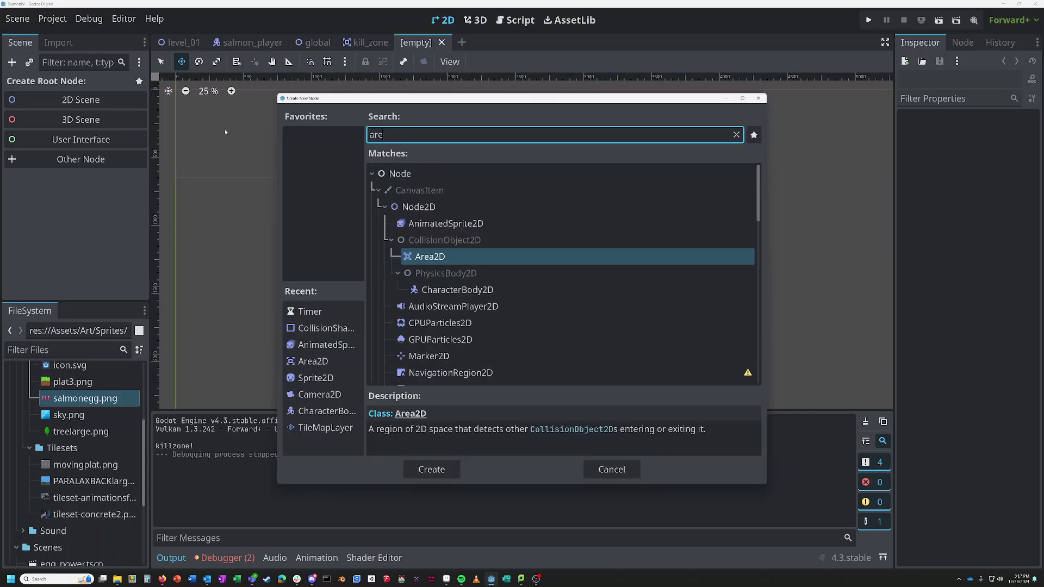
double_click(449, 257)
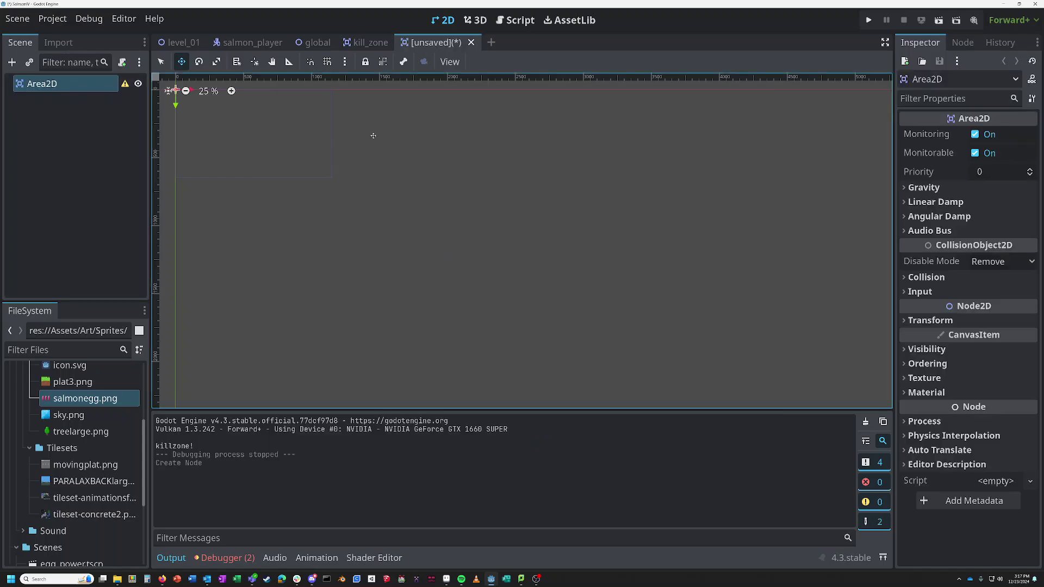
Step: Add a CollisionShape2D child to the Area2D root and assign it a new CapsuleShape2D
click(53, 102)
click(12, 62)
text(coll)
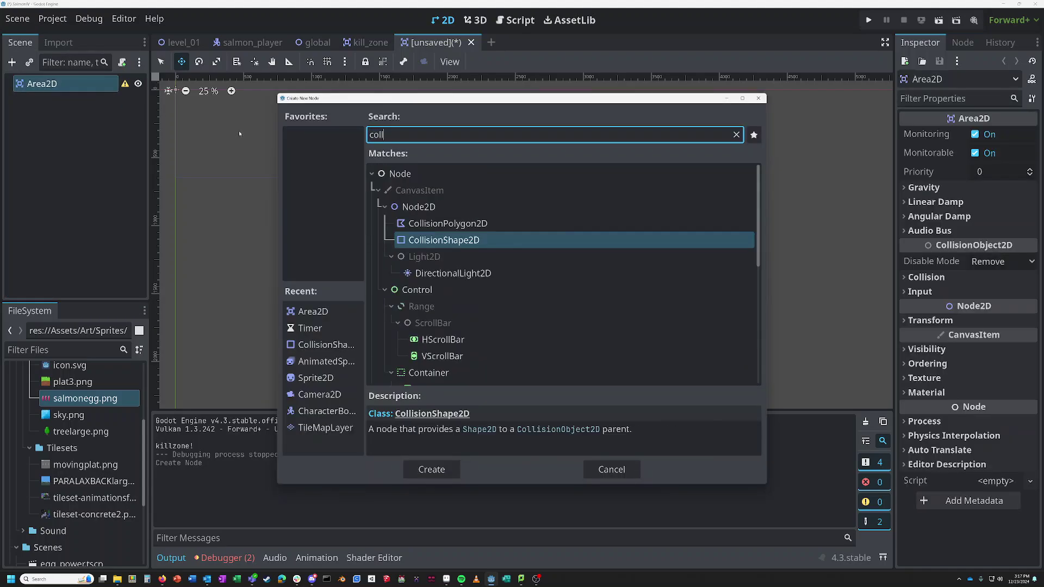
double_click(446, 242)
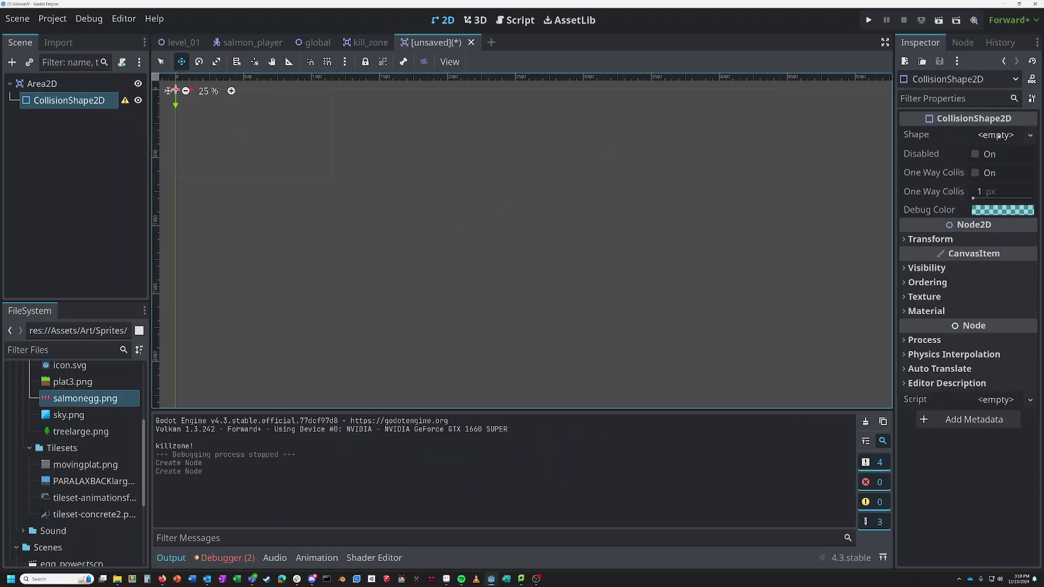
click(997, 136)
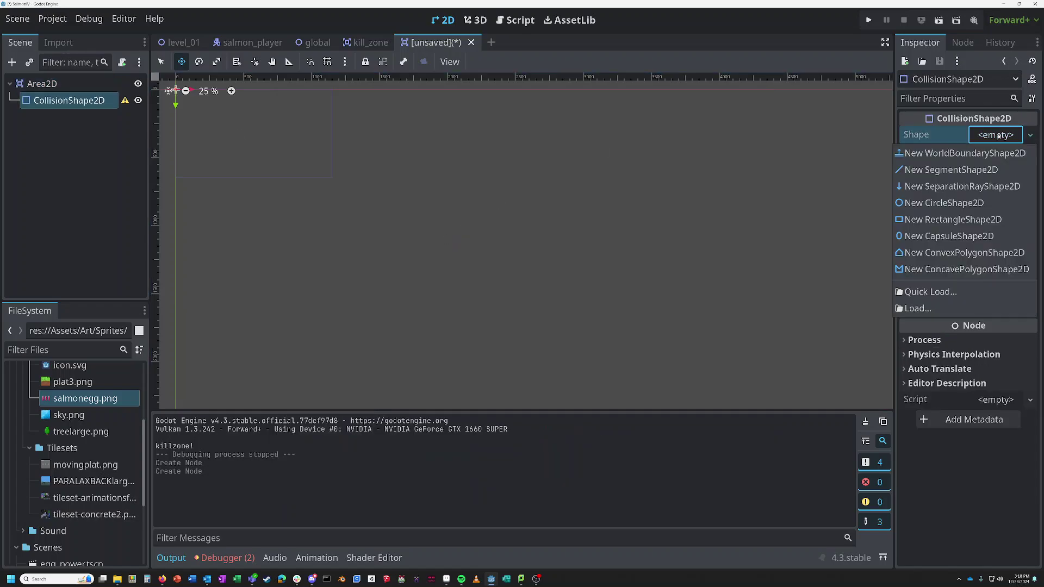
click(962, 242)
key(f)
scroll(508, 240, up, 13)
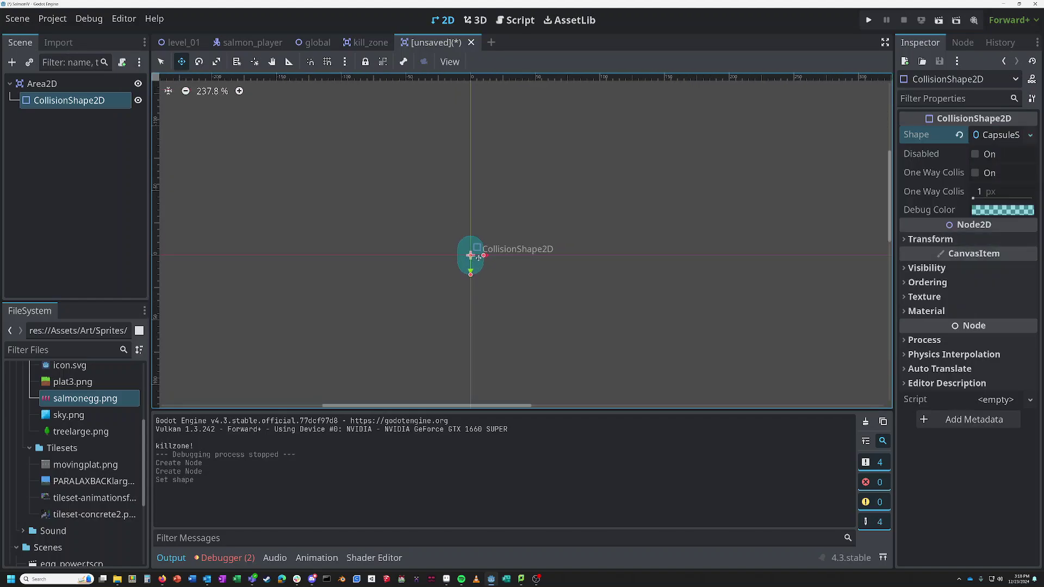
scroll(478, 257, up, 7)
Step: Add an AnimatedSprite2D node as a child of the Area2D root
click(58, 125)
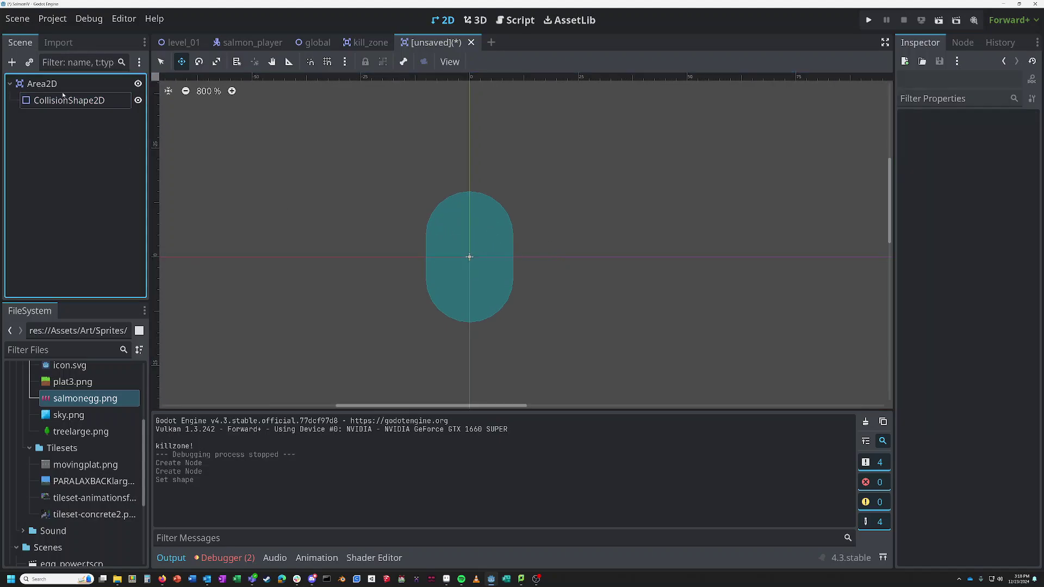
click(52, 84)
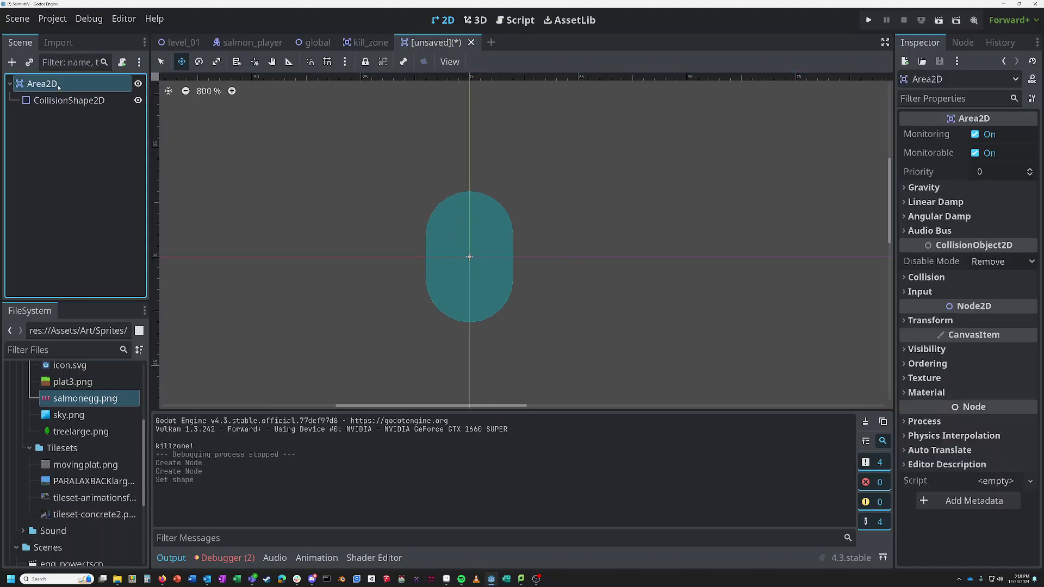
click(12, 62)
text(anin)
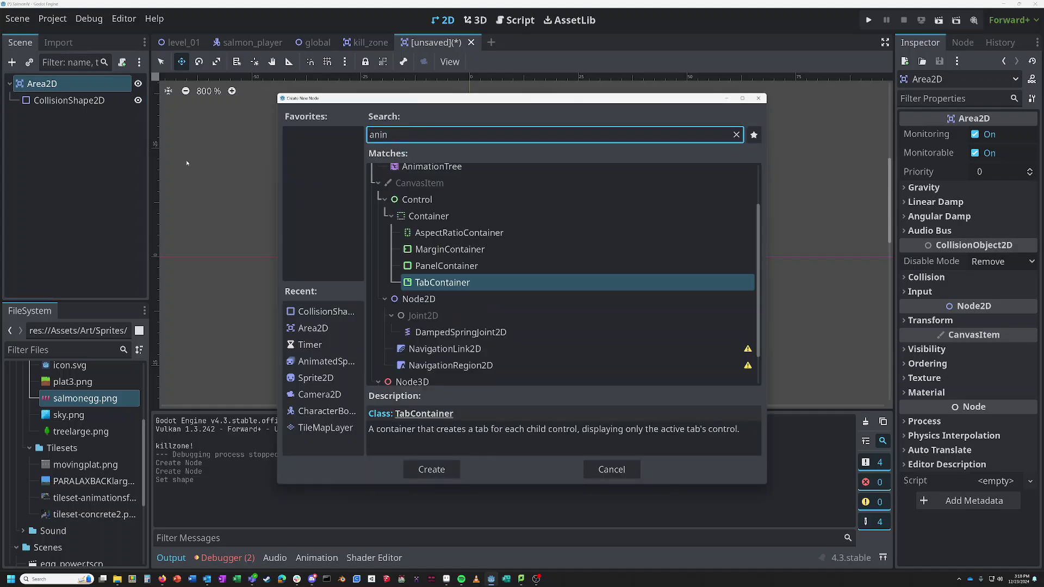
key(BackSpace)
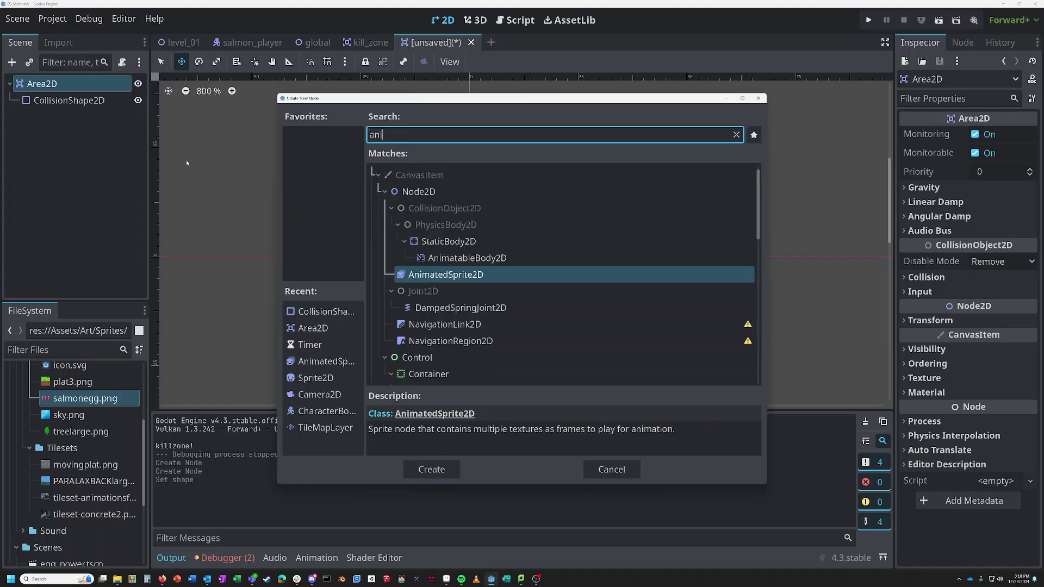
double_click(423, 275)
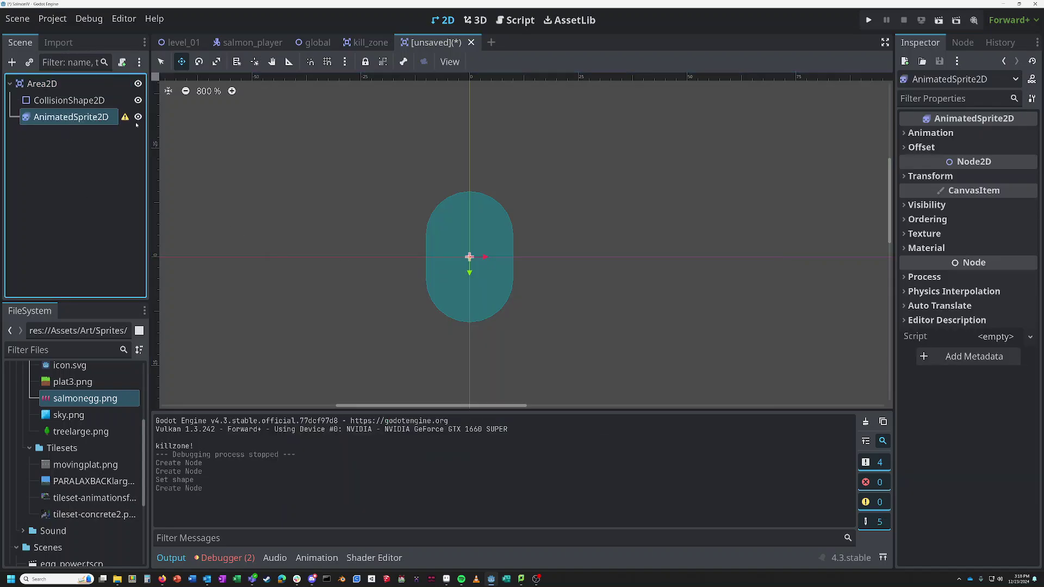
Step: Give the AnimatedSprite2D a new SpriteFrames resource and rename its default animation to egg
click(929, 133)
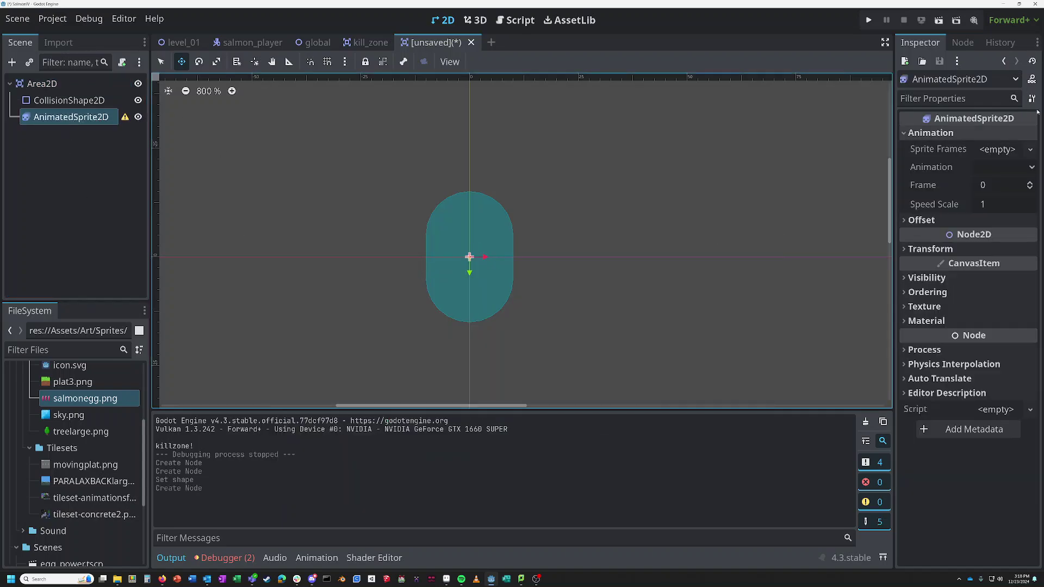
click(996, 150)
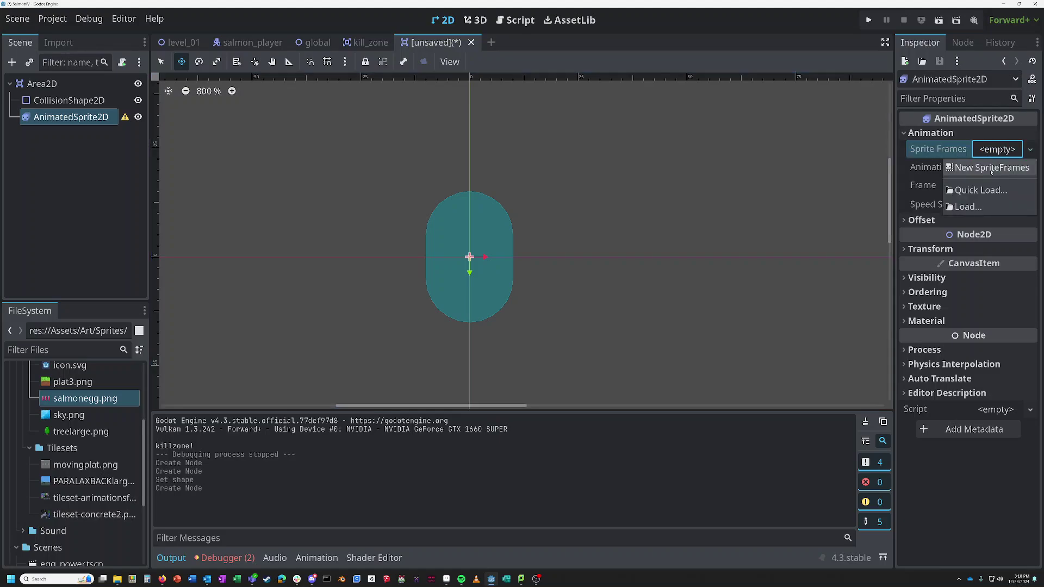
click(995, 164)
click(999, 155)
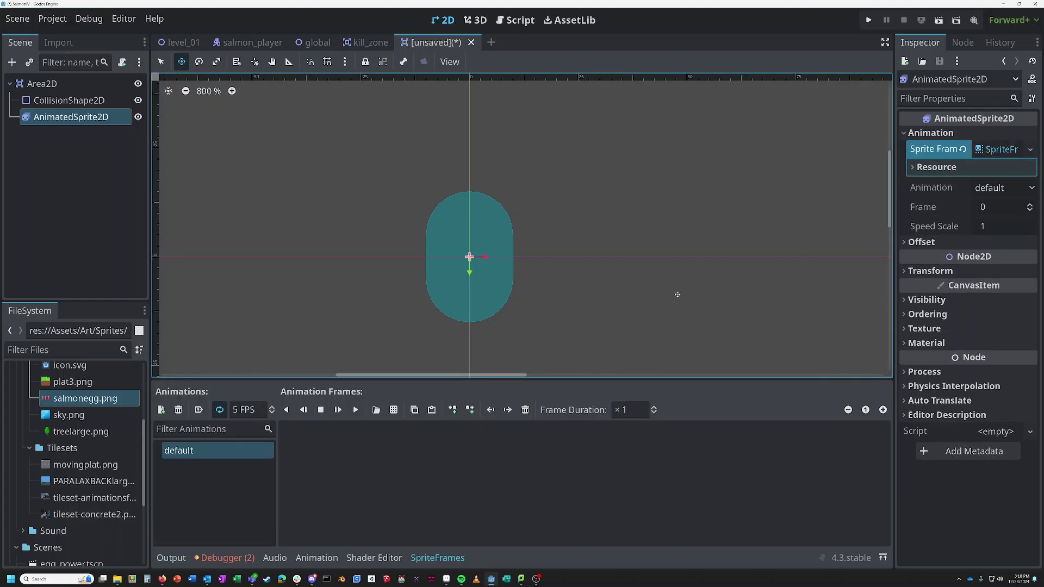
double_click(188, 451)
text(egg)
key(Return)
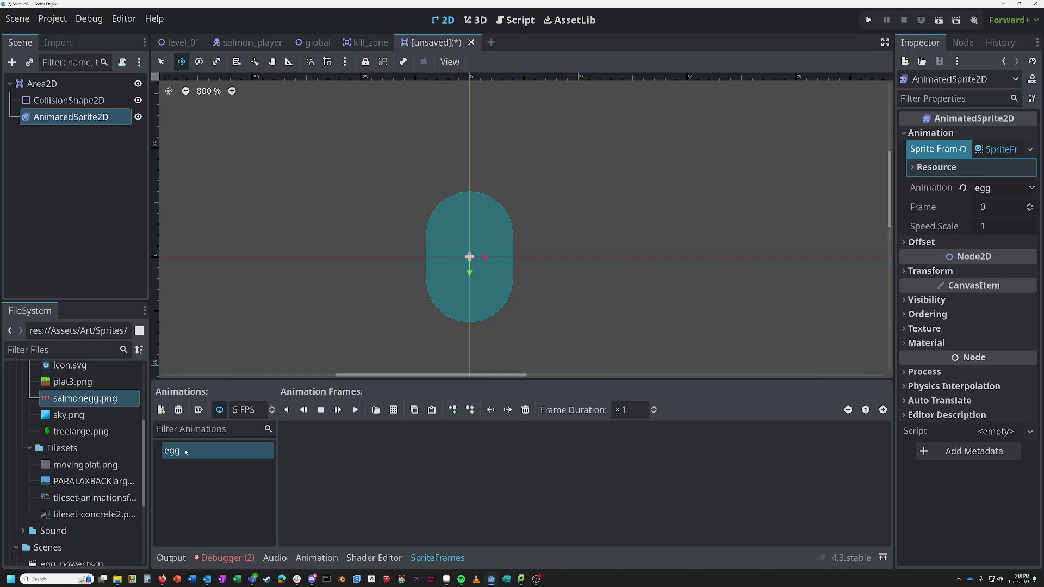
Step: Try adding the whole salmonegg.png image as a single frame of the egg animation, and undo it
click(59, 398)
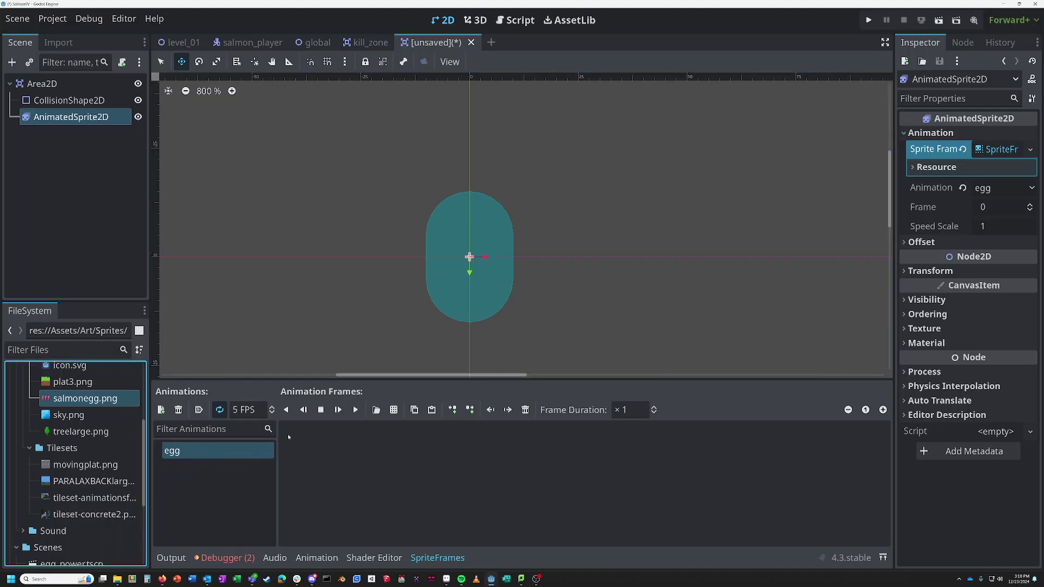
drag(113, 403, 446, 480)
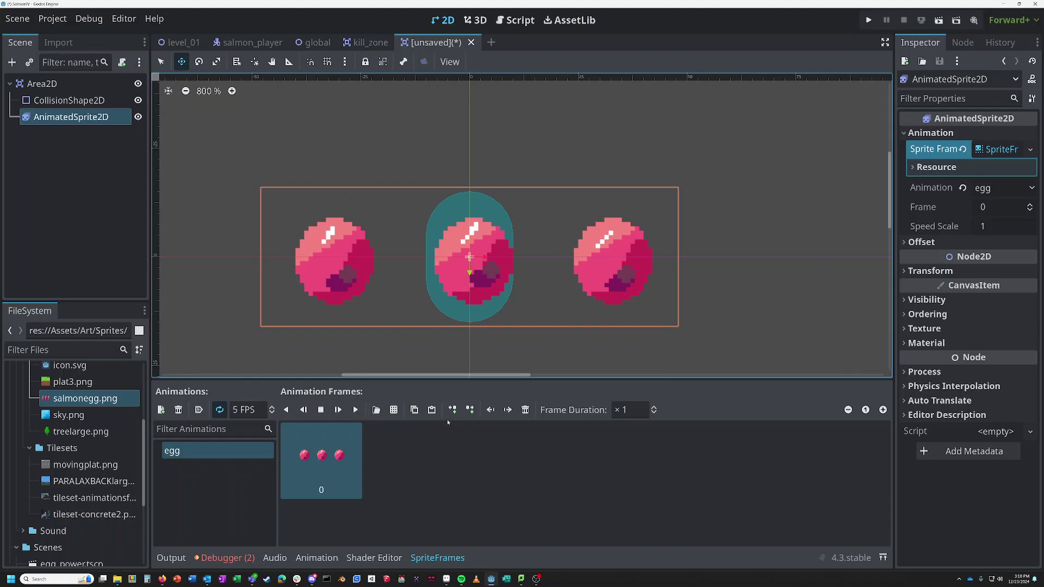
key(ctrl+z)
Step: Open salmonegg.png as a sprite sheet to pick frames for the egg animation
click(394, 411)
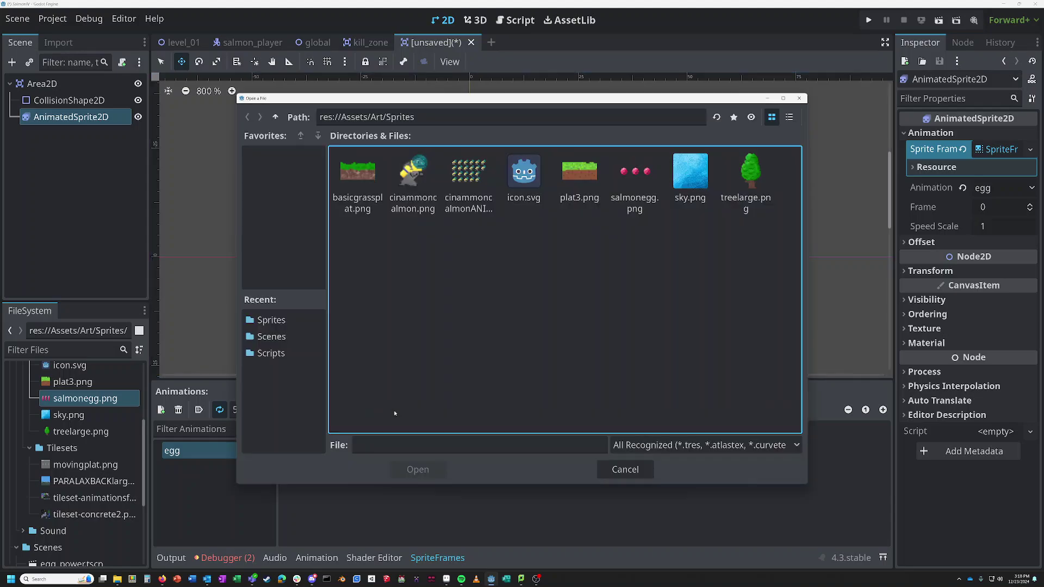
click(642, 189)
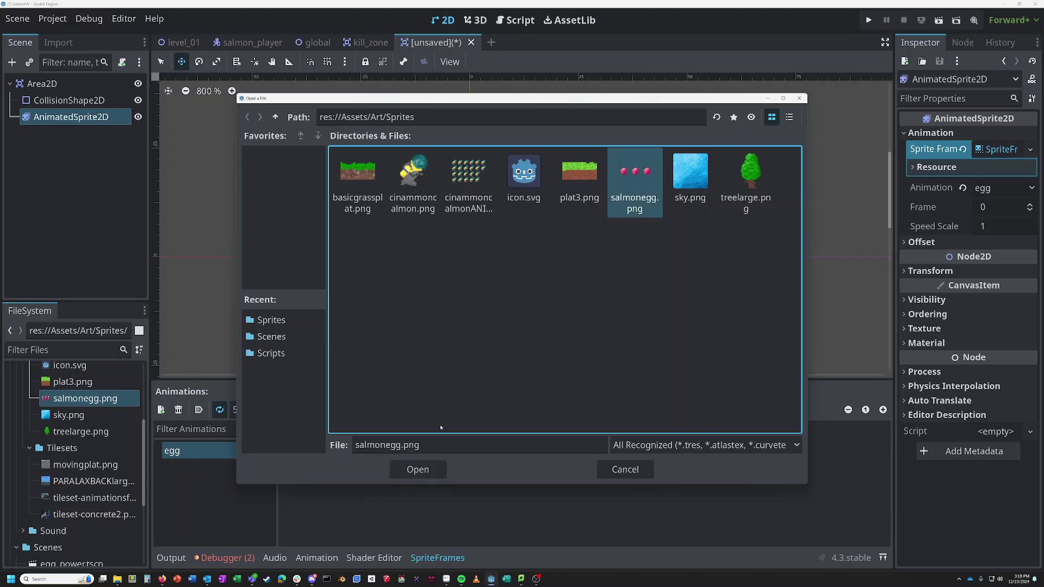
click(418, 469)
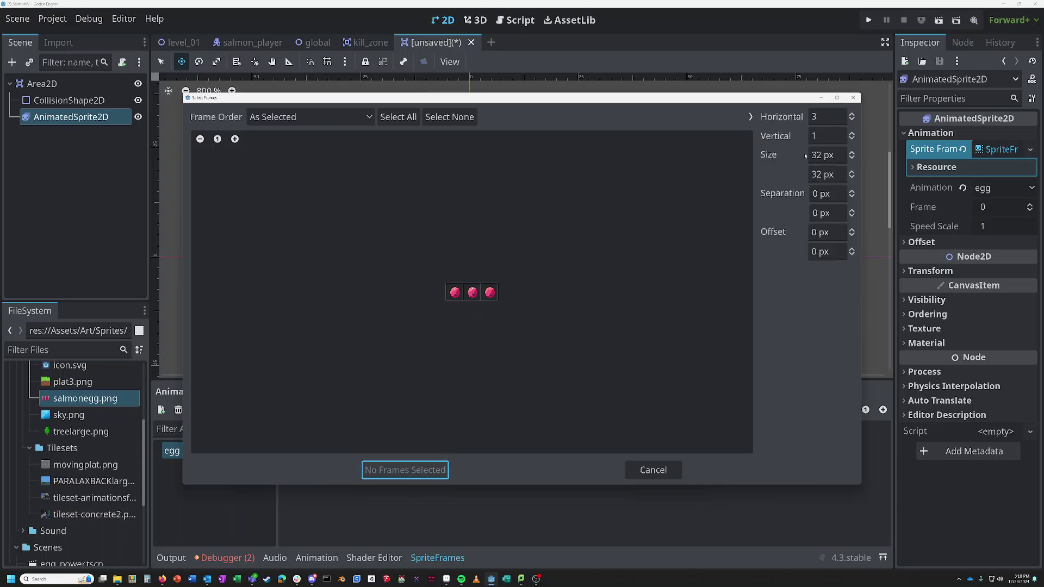
Step: Try a vertical count of 3 for the sprite sheet grid, and set it back to 1
click(819, 136)
text(3)
key(Return)
click(235, 140)
click(236, 139)
click(235, 139)
click(236, 140)
click(235, 140)
click(236, 140)
click(235, 140)
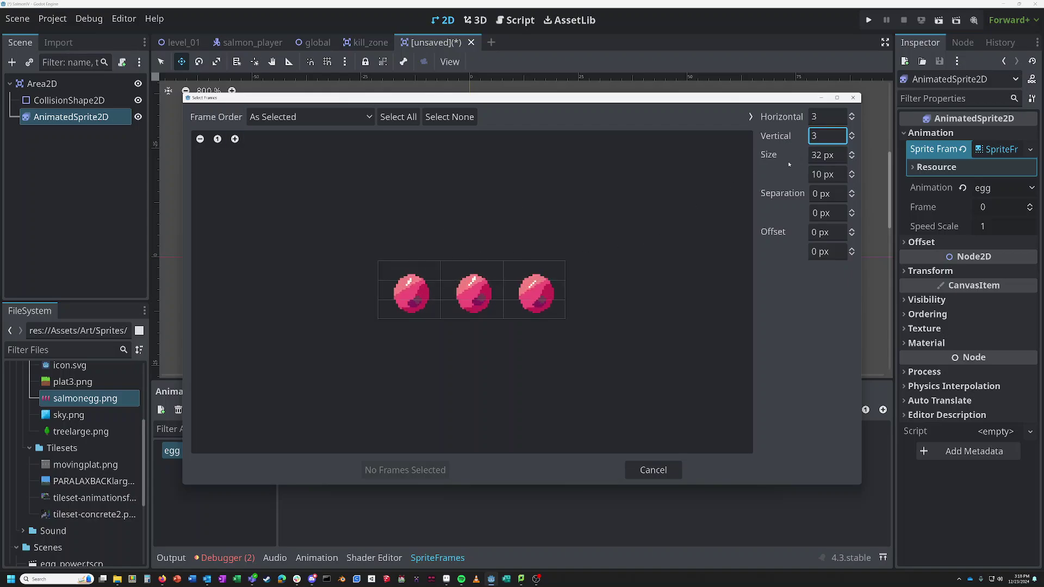
drag(817, 135, 801, 140)
text(1)
key(Return)
double_click(839, 121)
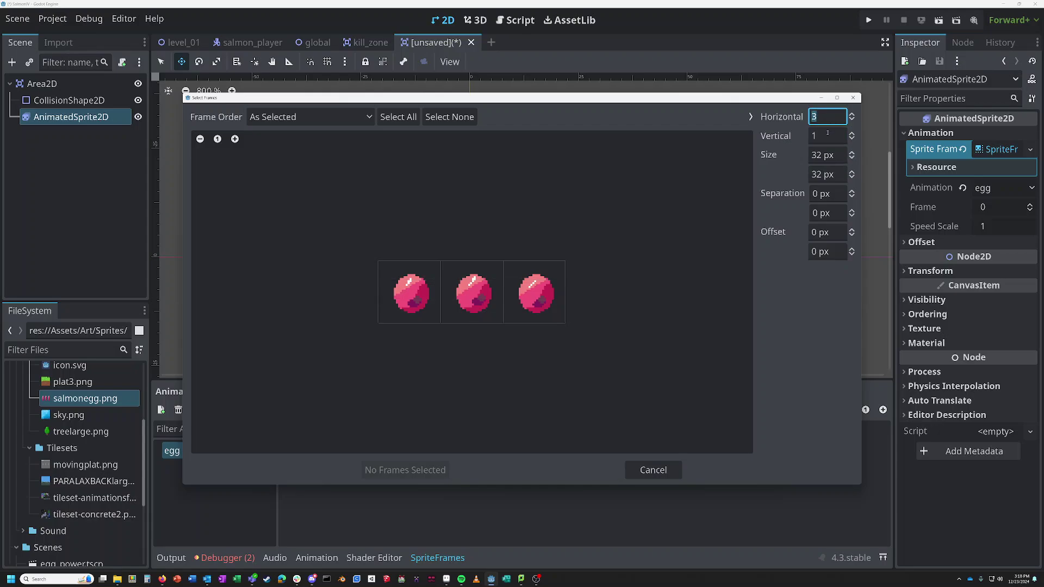
double_click(827, 135)
Step: Select the three egg frames of the sprite sheet in order and add them to the egg animation
click(411, 292)
click(472, 292)
click(534, 292)
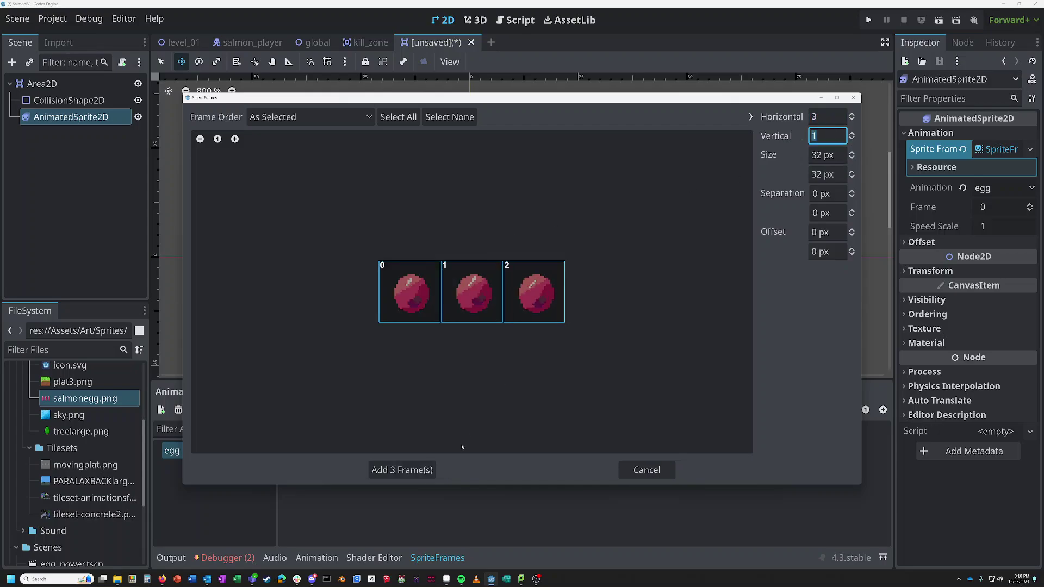
click(421, 470)
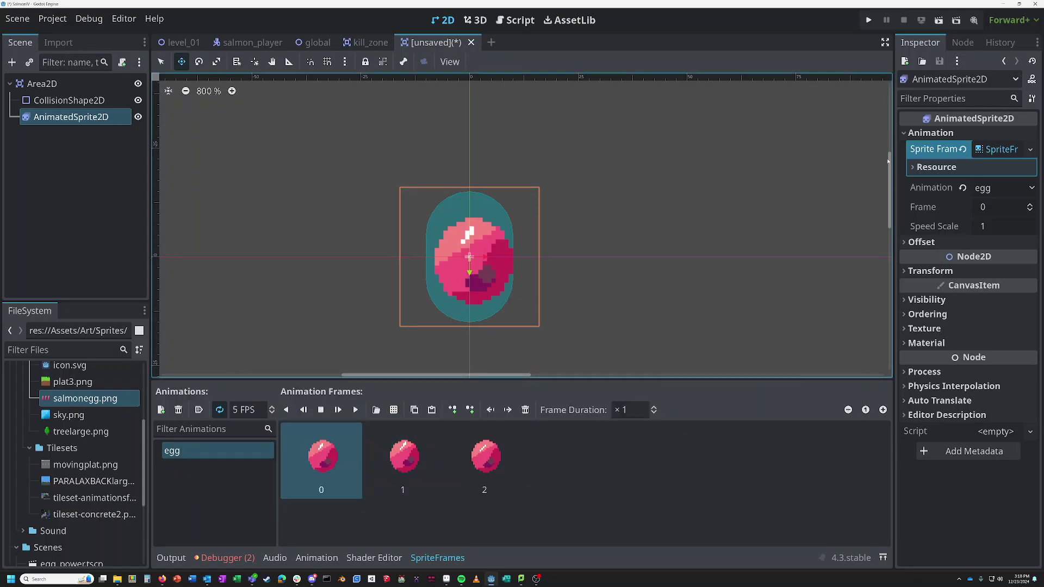
Step: Shrink the capsule collision shape to a near circle and move it so it fits around the egg sprite
click(35, 104)
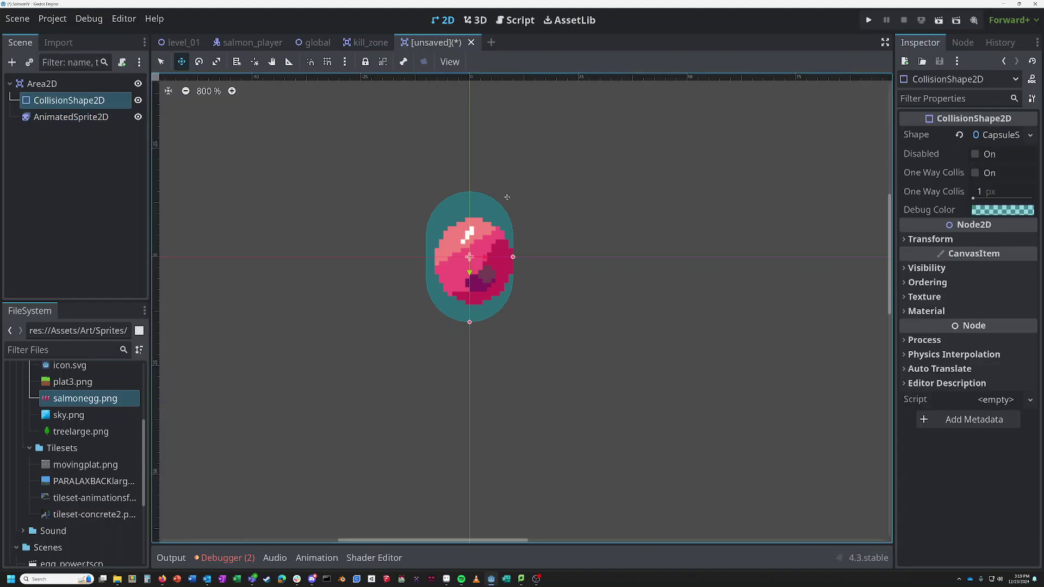
drag(469, 324, 469, 304)
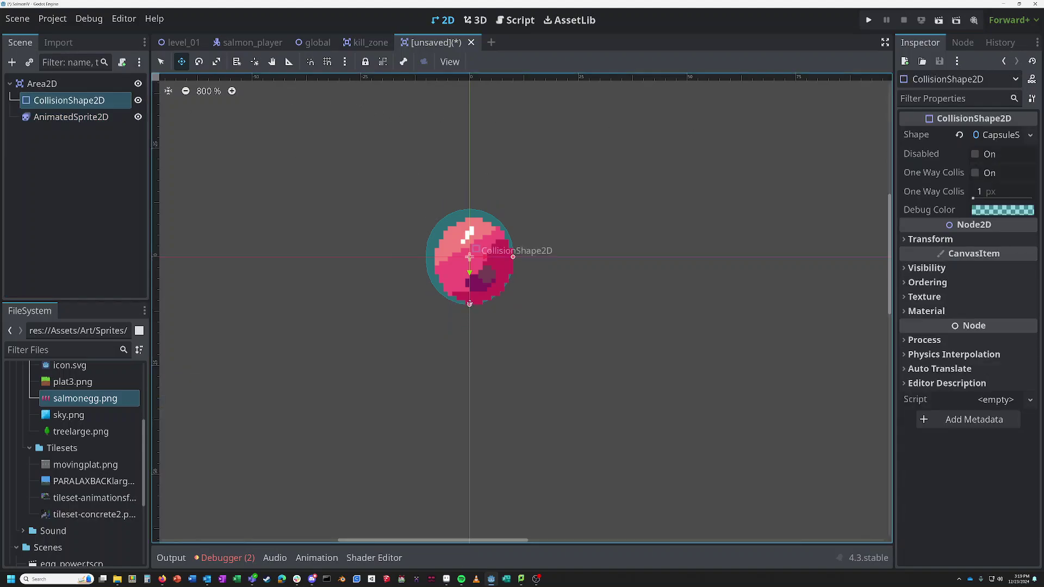
drag(461, 215, 464, 220)
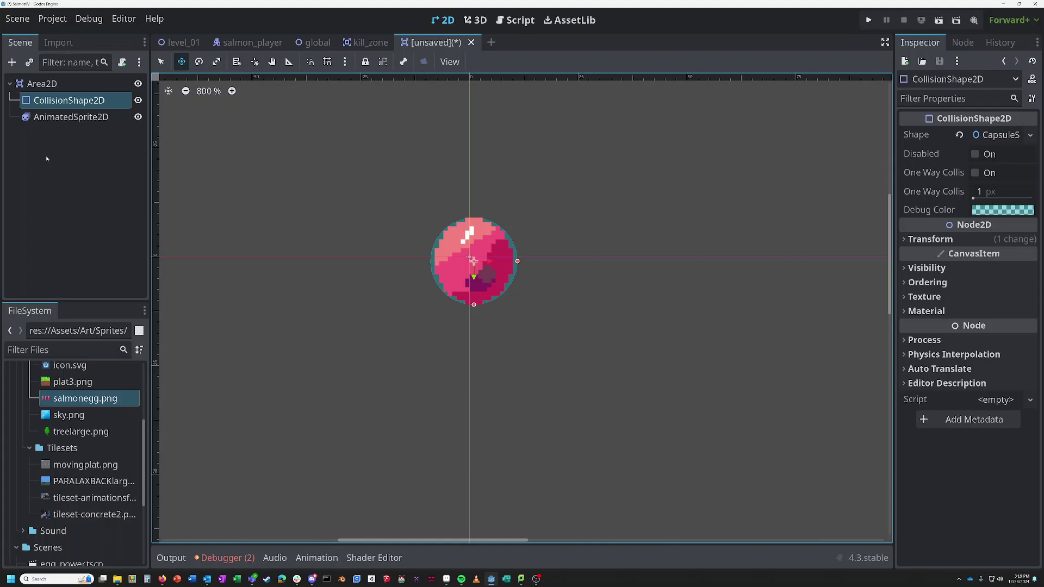
Step: Make the egg animation of the AnimatedSprite2D autoplay on load and preview it playing
click(64, 116)
click(450, 559)
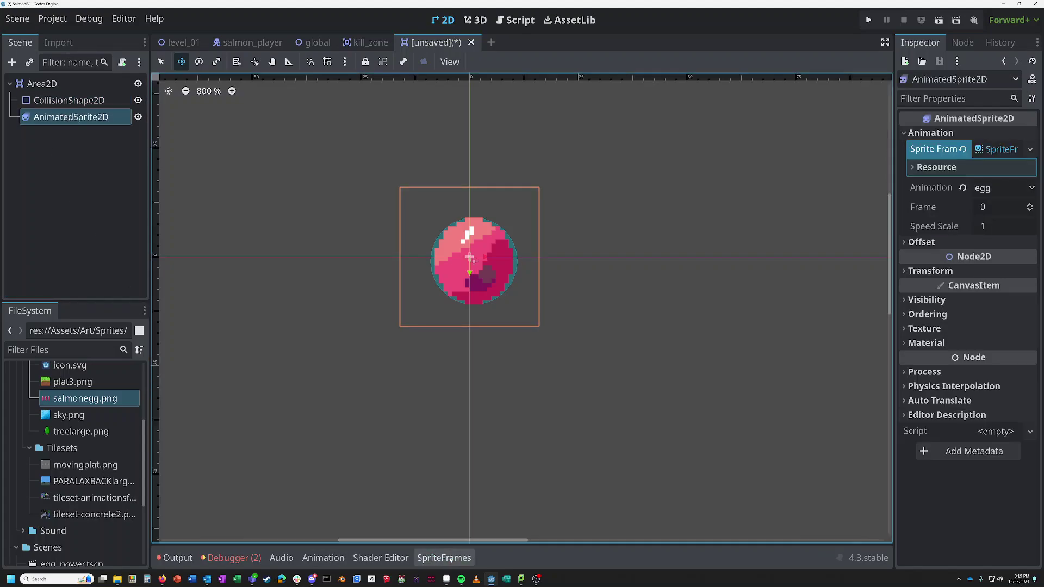
click(446, 558)
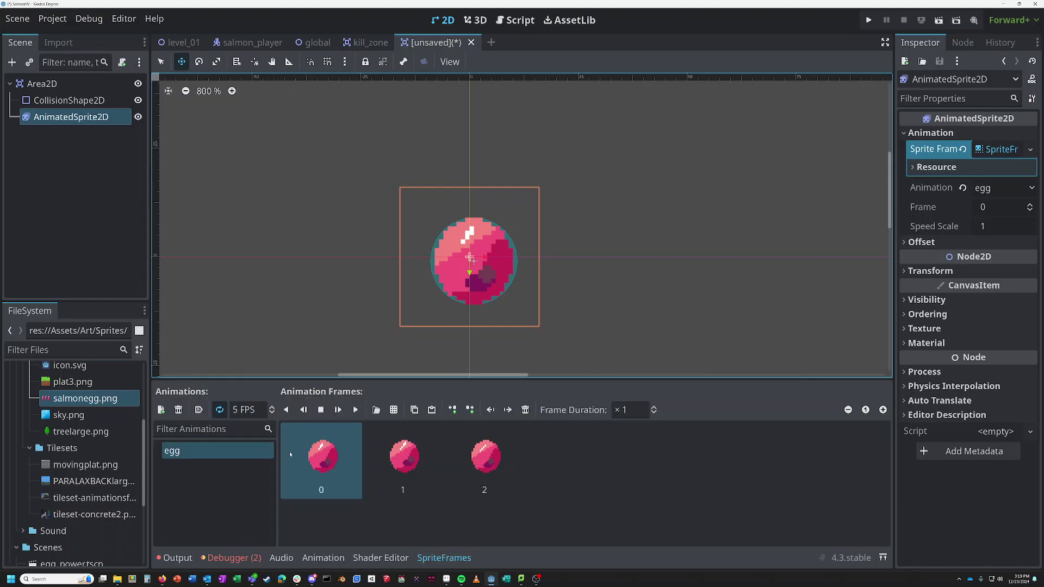
click(199, 409)
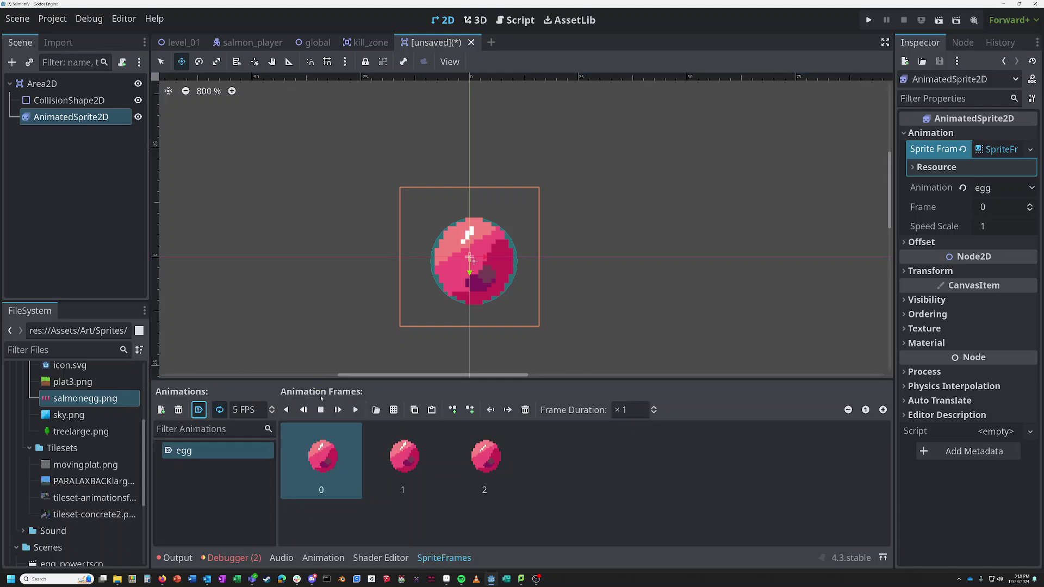
click(356, 409)
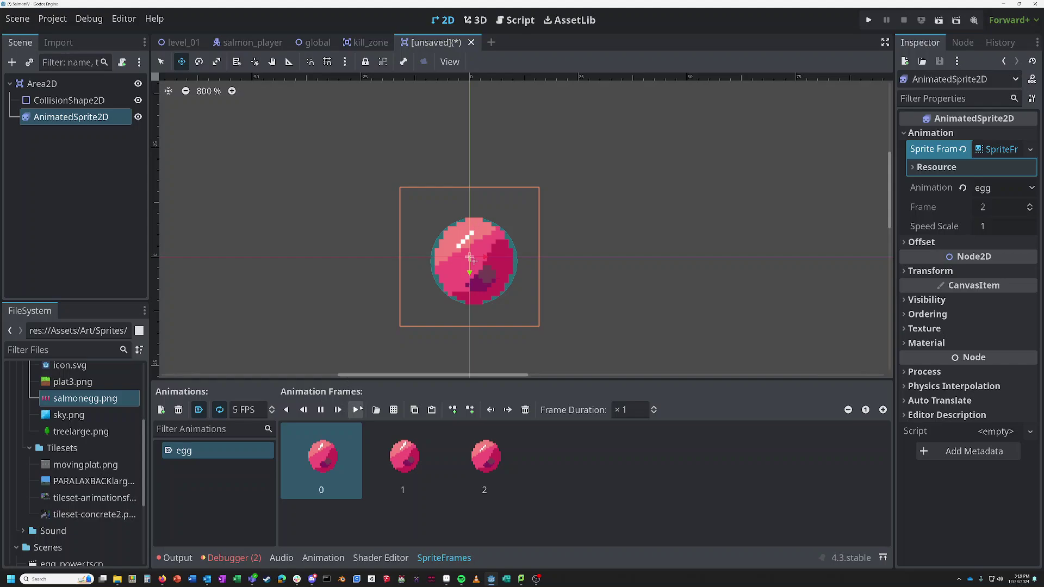
Step: Set the egg animation's speed to 7 FPS after trying 10
click(255, 409)
text(10)
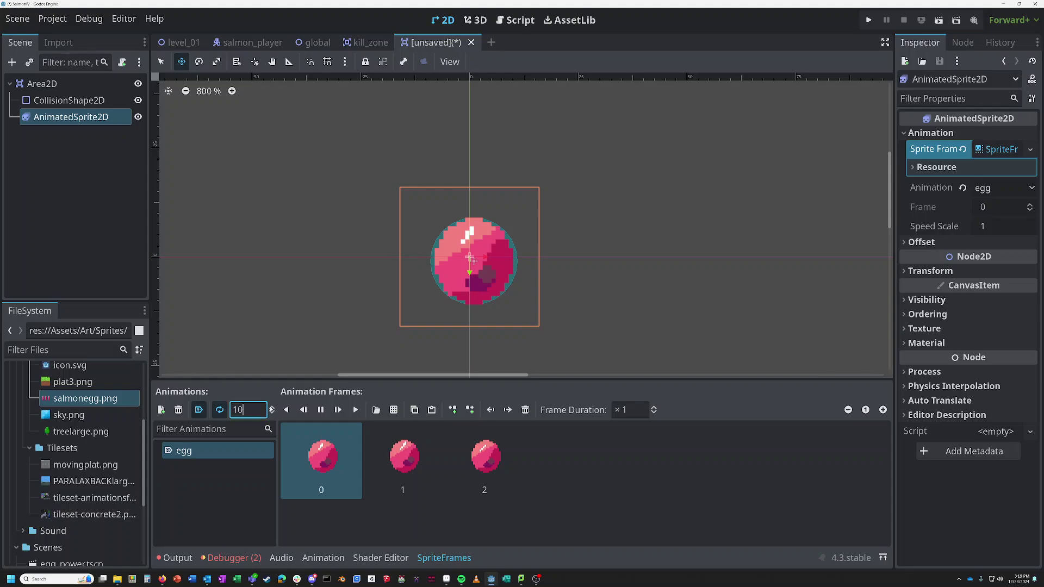
key(BackSpace)
key(BackSpace)
text(7)
click(272, 413)
Step: Rename the Area2D root node to EggPower
scroll(401, 83, down, 1)
click(57, 84)
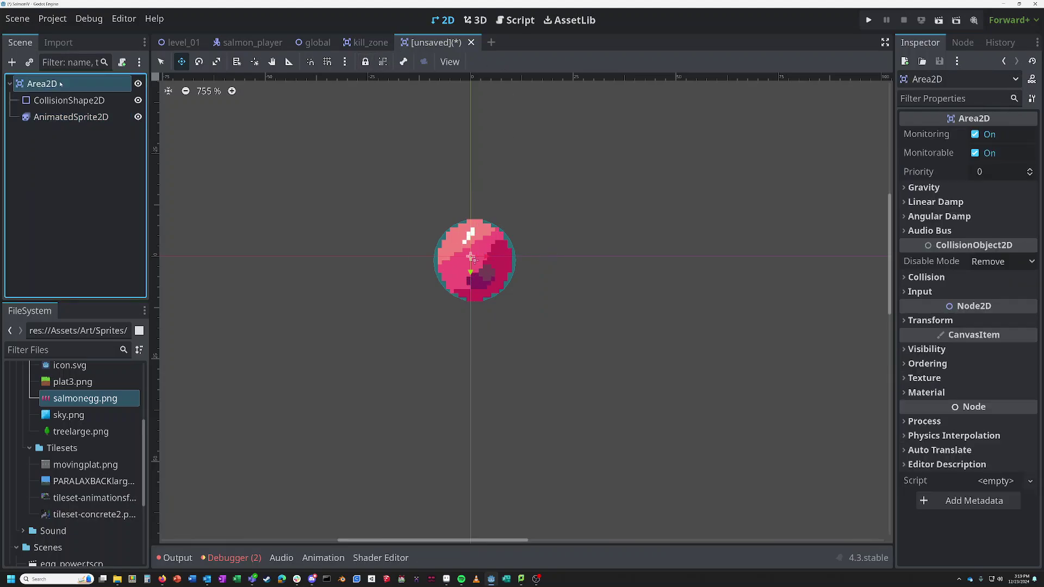
double_click(61, 83)
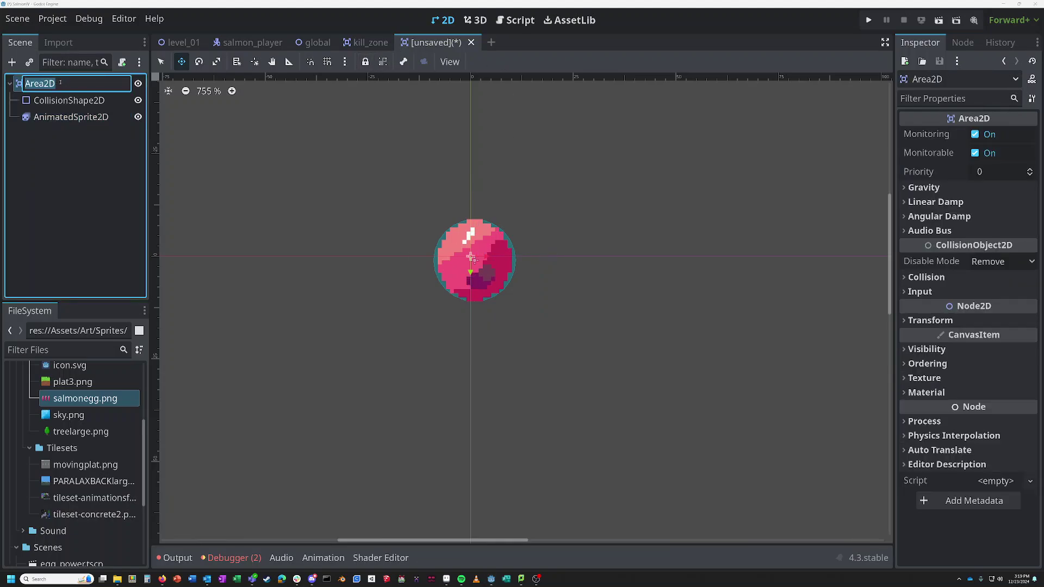
text(SalmonEg)
key(ctrl+BackSpace)
text(EggPower)
key(Return)
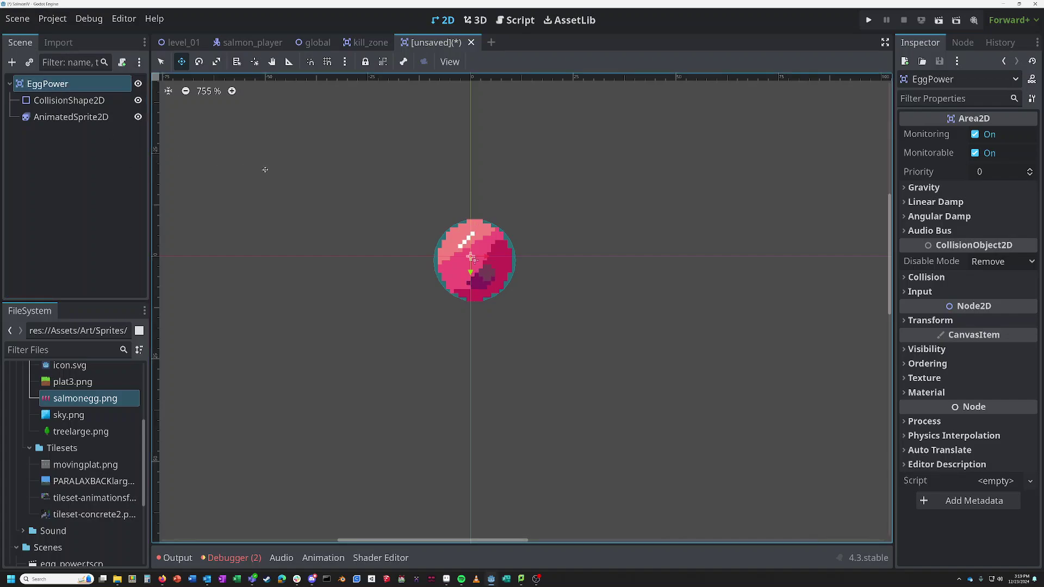
Step: Save the scene as egg_power.tscn in res://Scenes, overwriting the existing file, and switch to the level_01 scene
key(ctrl+s)
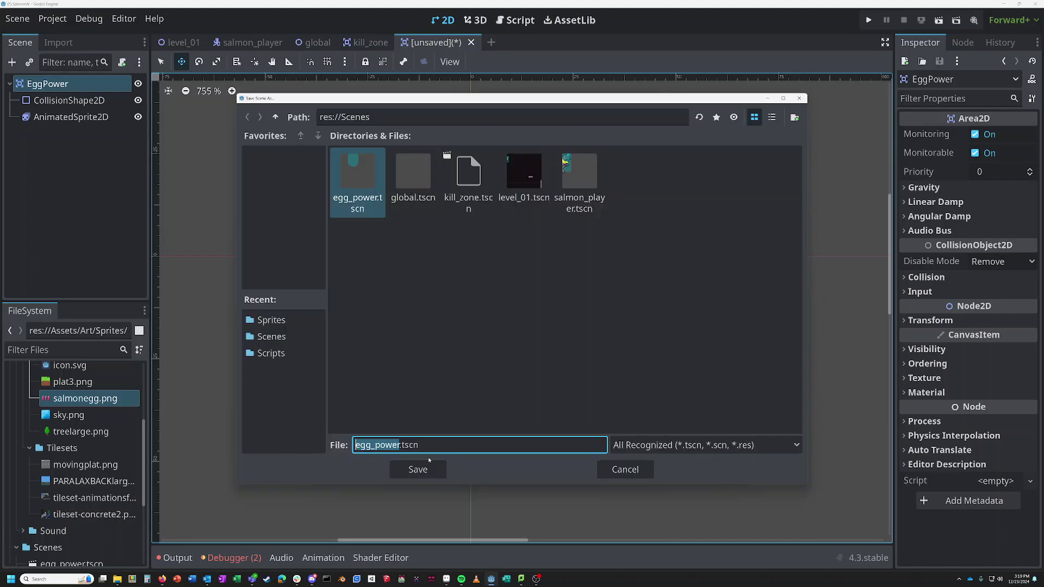
click(424, 467)
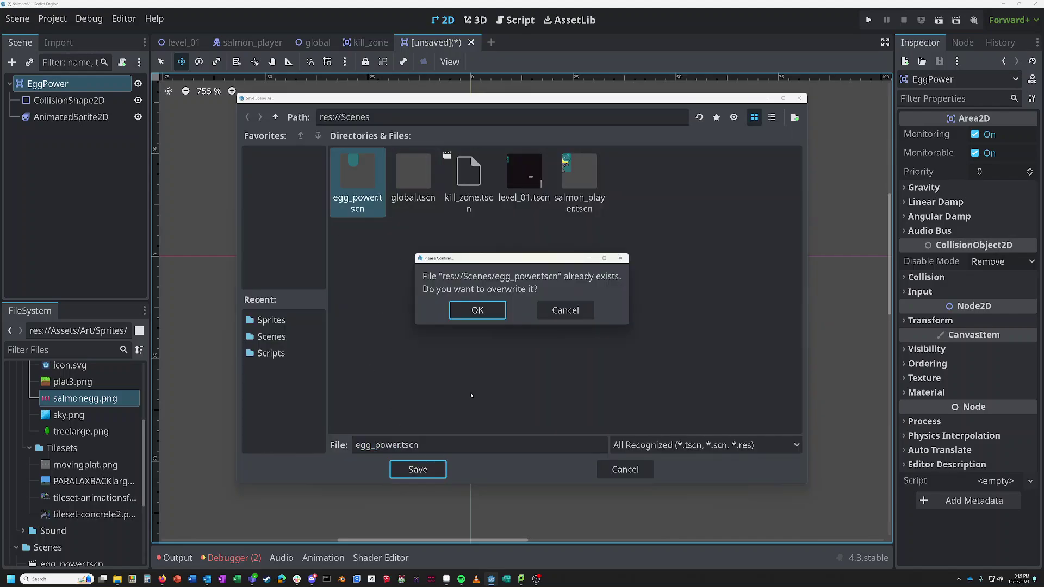
key(Return)
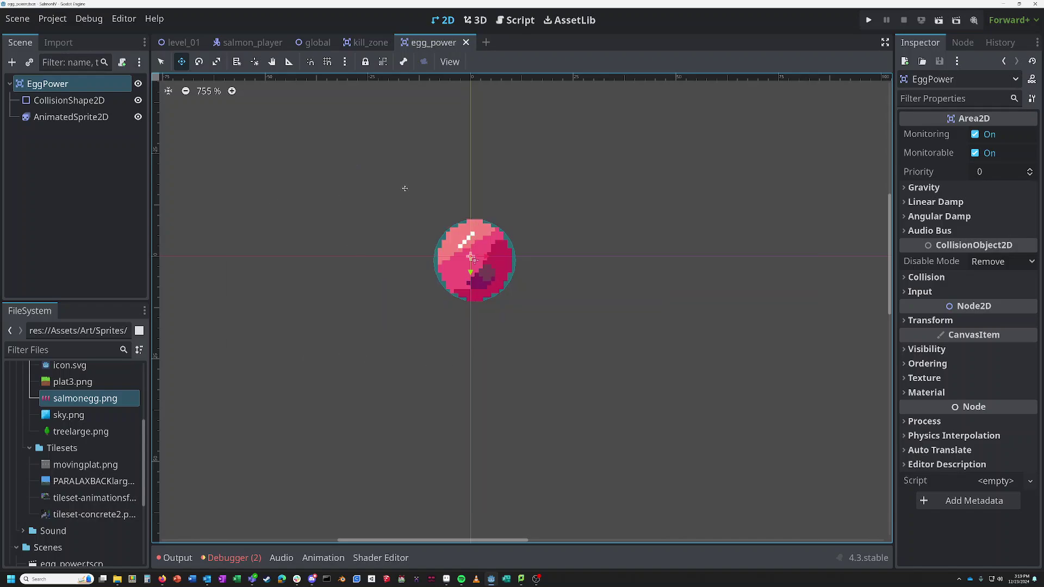
click(181, 43)
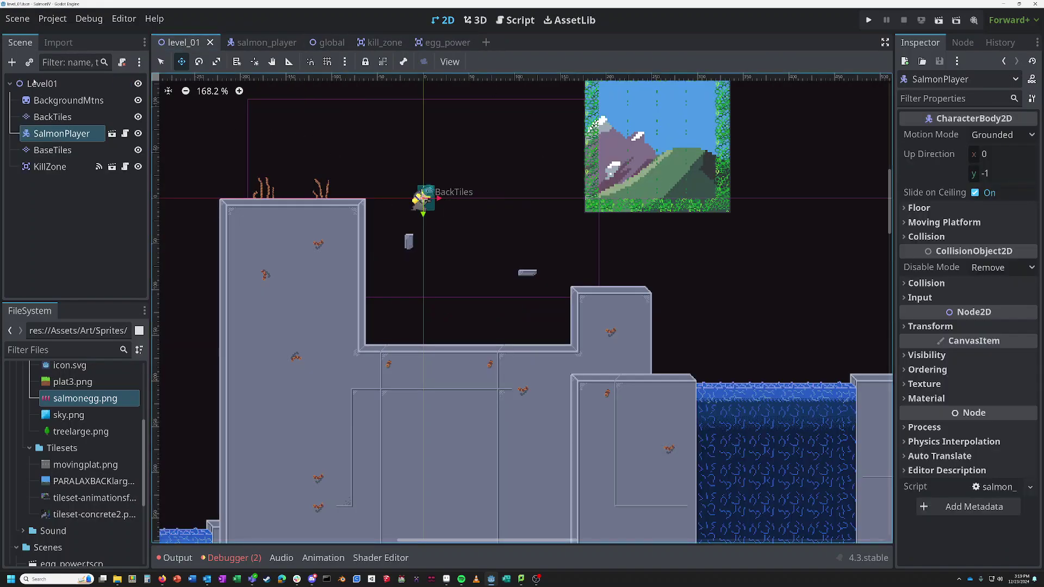
click(76, 223)
click(30, 62)
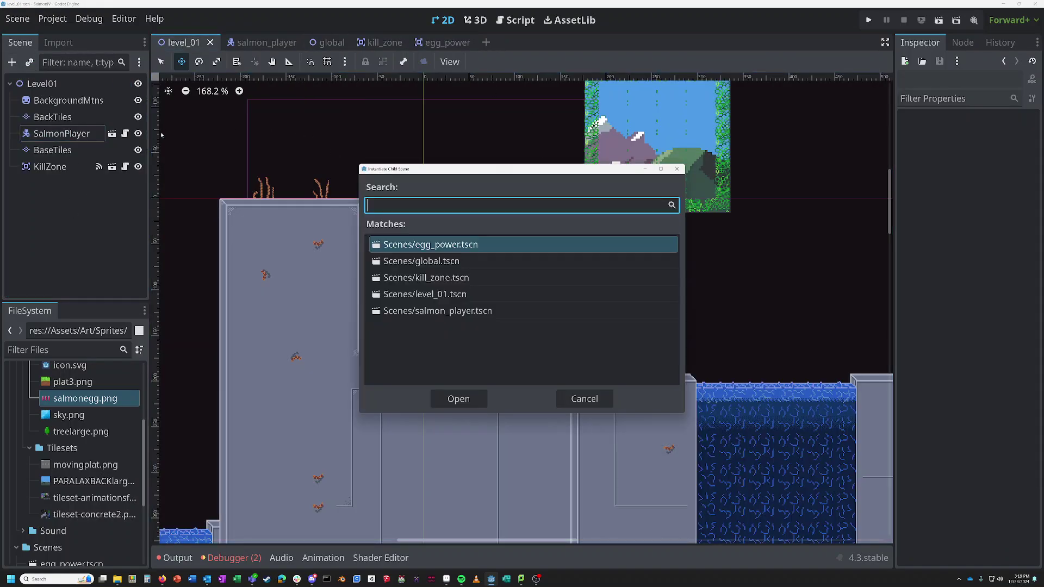
click(585, 399)
Step: Instance egg_power.tscn as a child of Level01 and place it between the plants on the tall left block
click(36, 84)
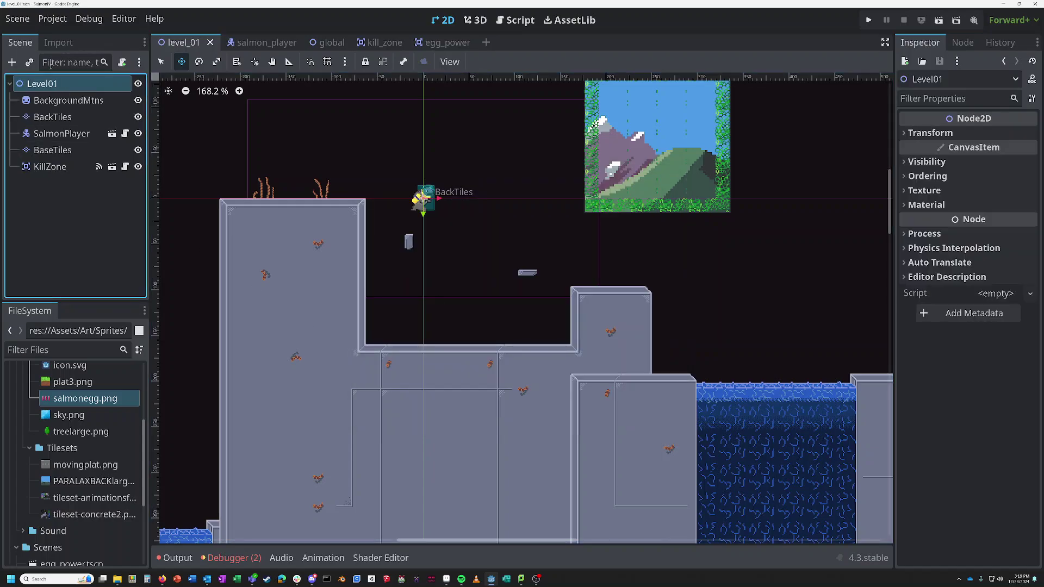
click(30, 62)
double_click(448, 244)
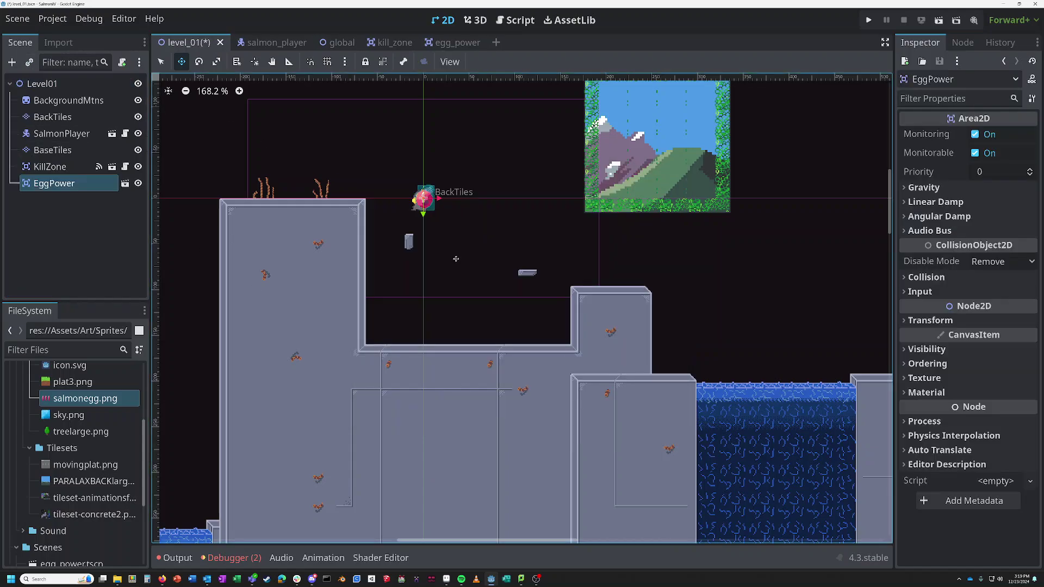
drag(420, 197, 297, 180)
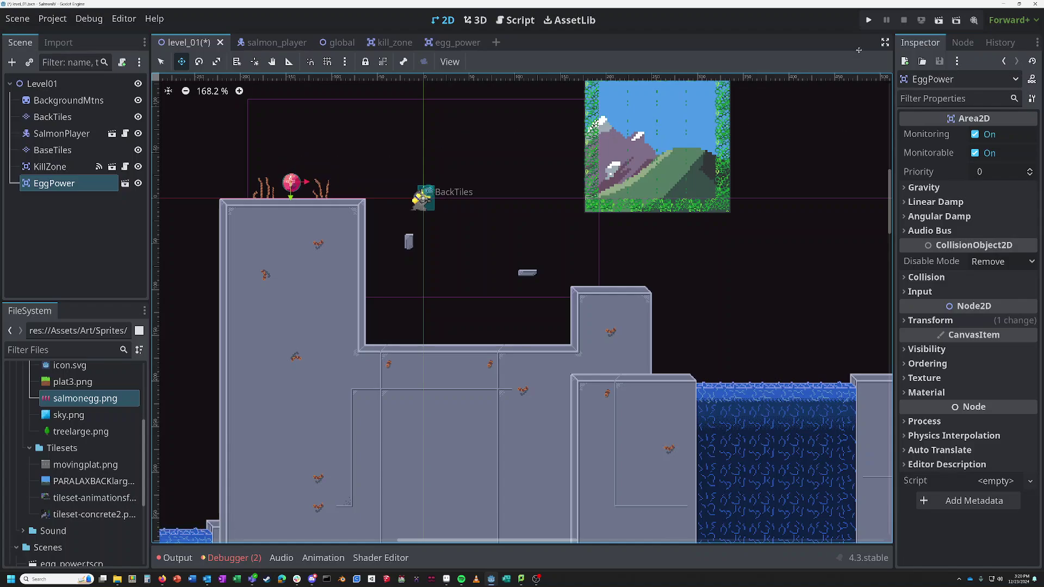
Step: Run the game, move and jump the salmon player up to and across the egg, and close the game
click(868, 20)
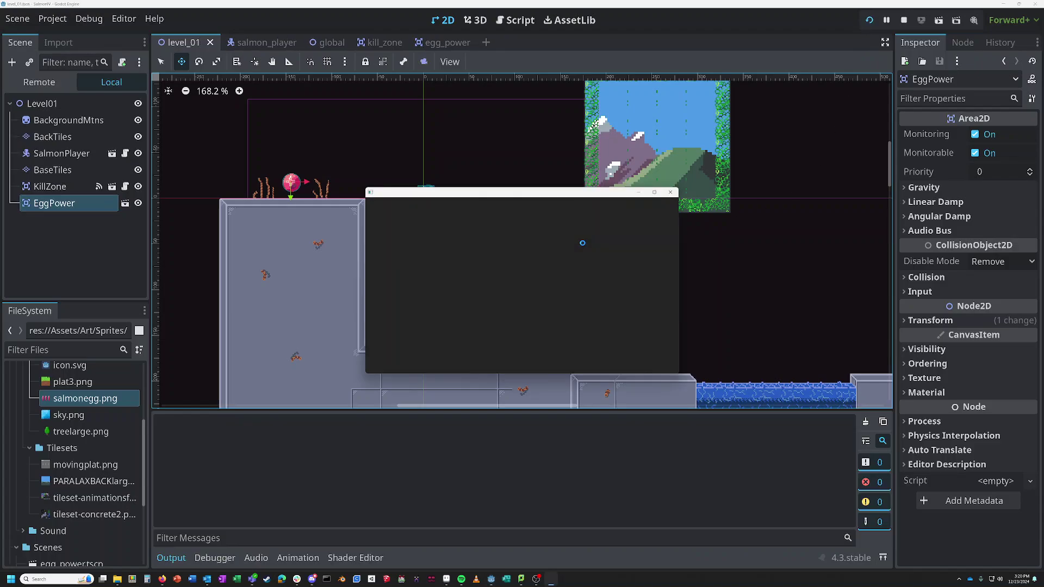
key(Right)
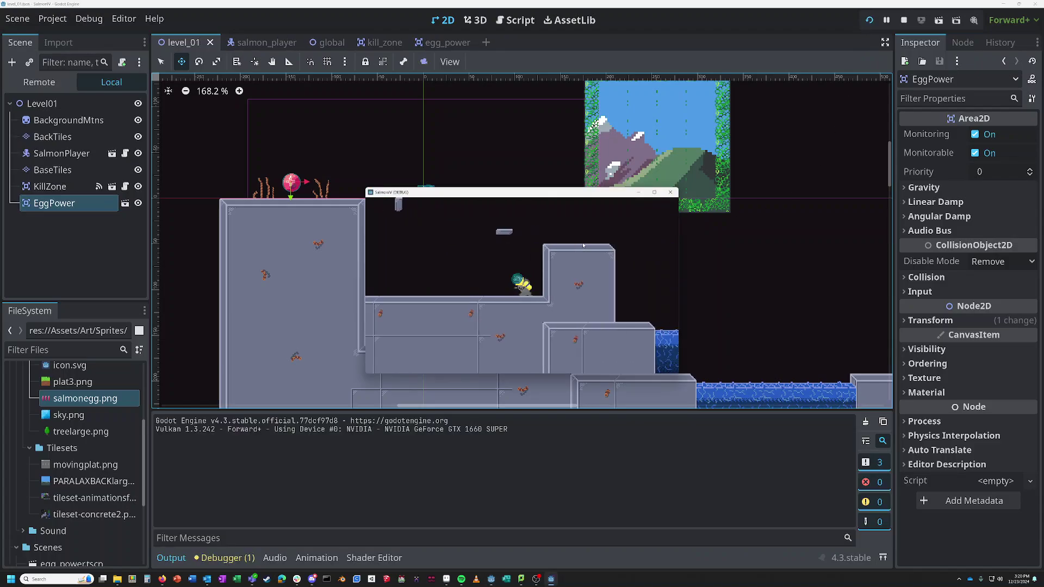
key(space)
key(Right)
key(Left)
key(space)
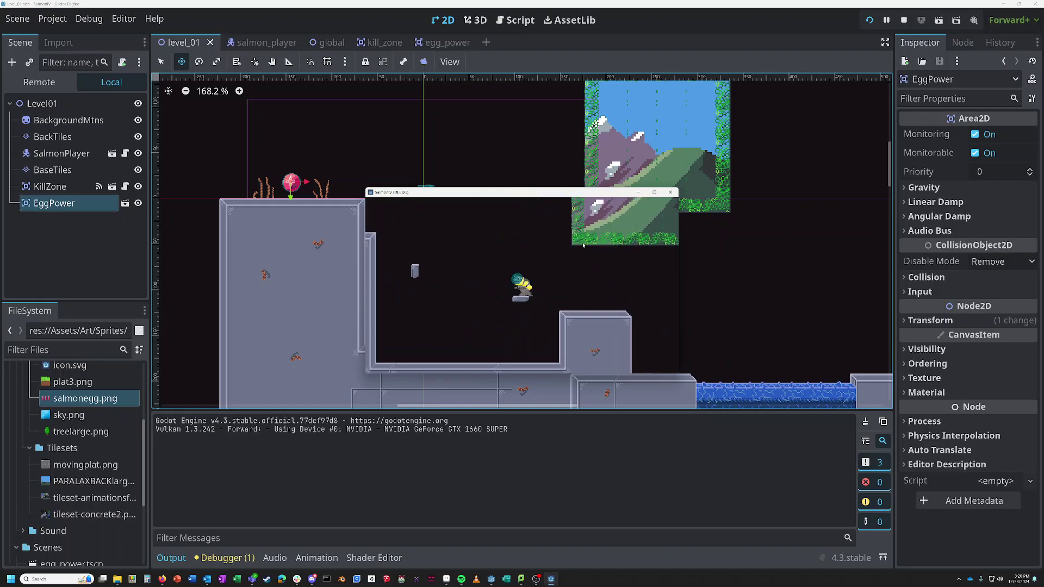
key(space)
key(Left)
key(space)
key(Left)
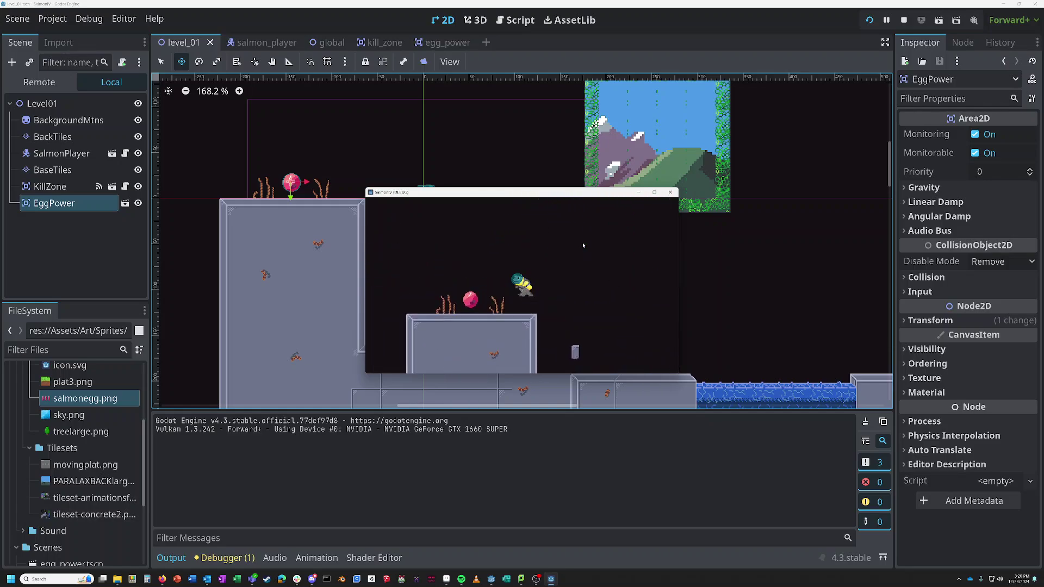
key(Left)
key(Left)
key(Right)
key(Left)
key(Right)
click(670, 192)
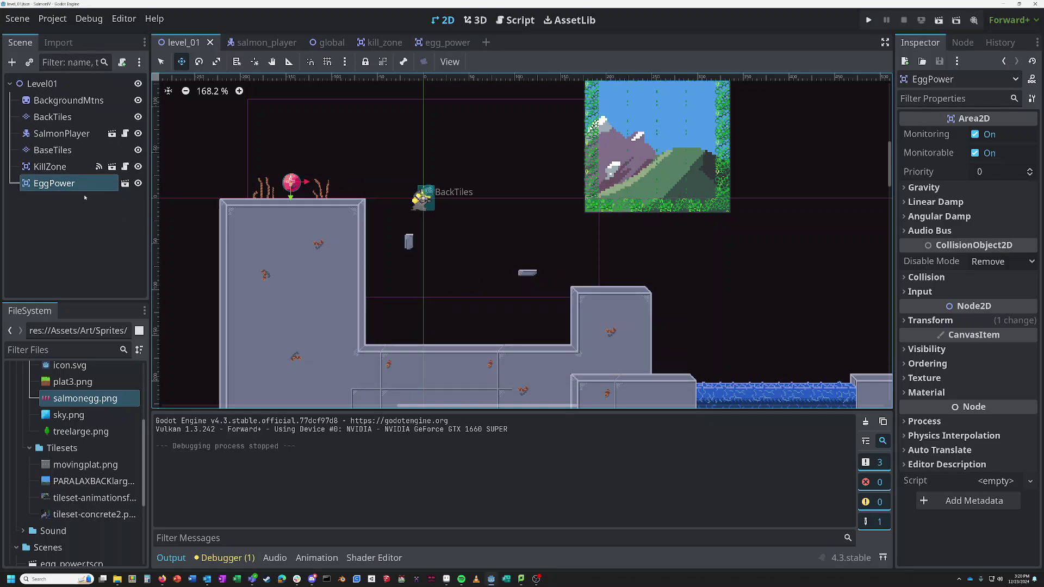
Step: Open the EggPower instance's own scene and attach a new script egg_power.gd to its root using the Object: Empty template
click(62, 204)
click(63, 184)
click(125, 184)
click(122, 63)
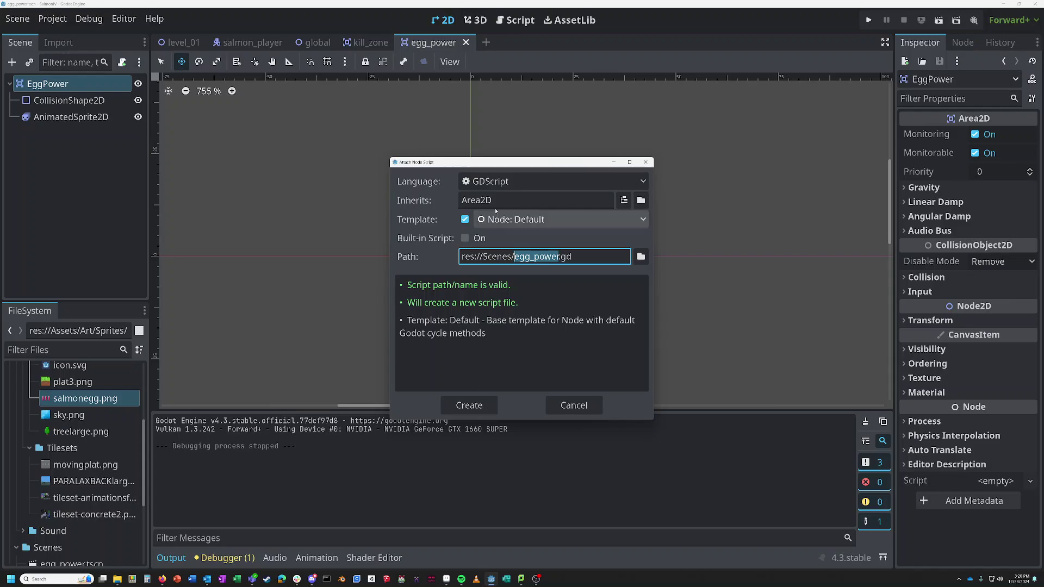
click(513, 220)
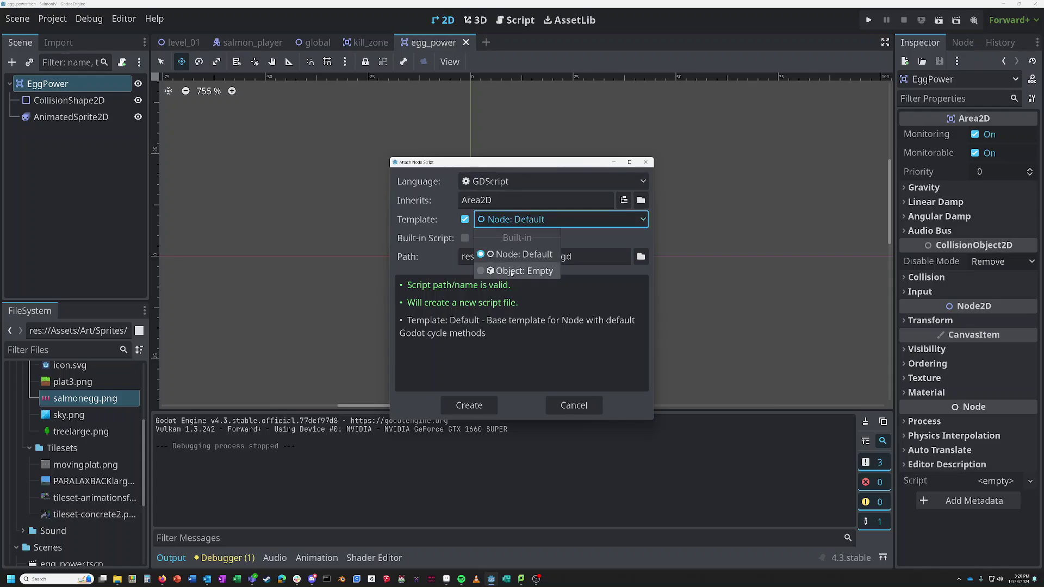
click(514, 274)
click(452, 407)
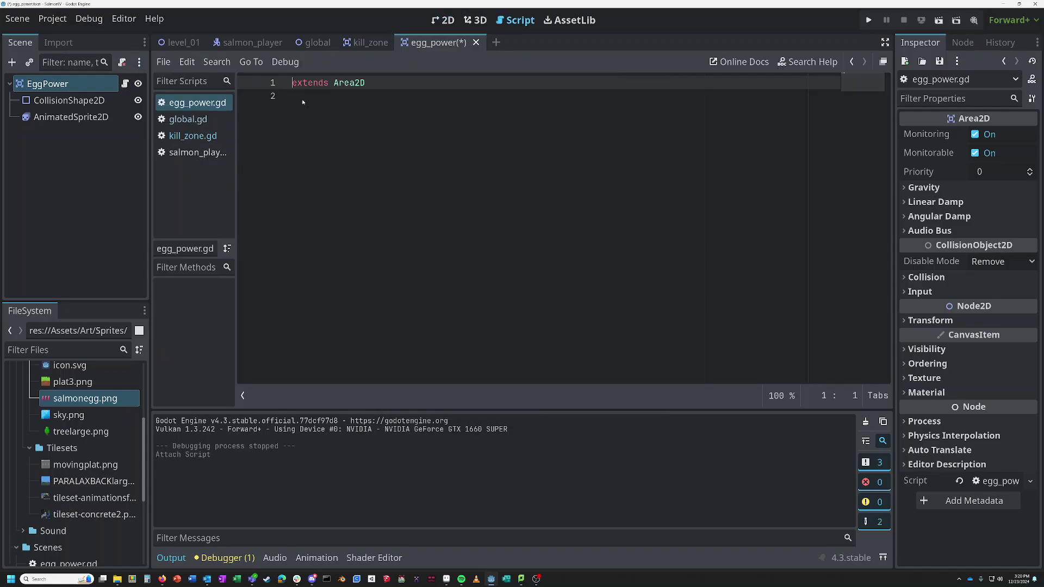
Step: Add blank lines below extends Area2D and connect EggPower's body_entered signal to its own _on_body_entered method
click(310, 98)
key(Return)
key(Return)
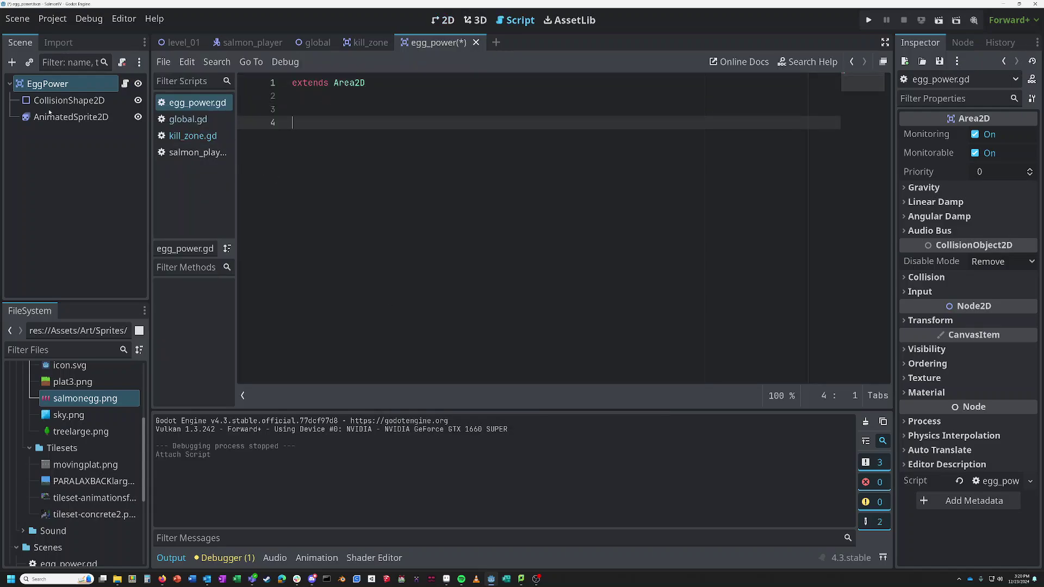
click(958, 43)
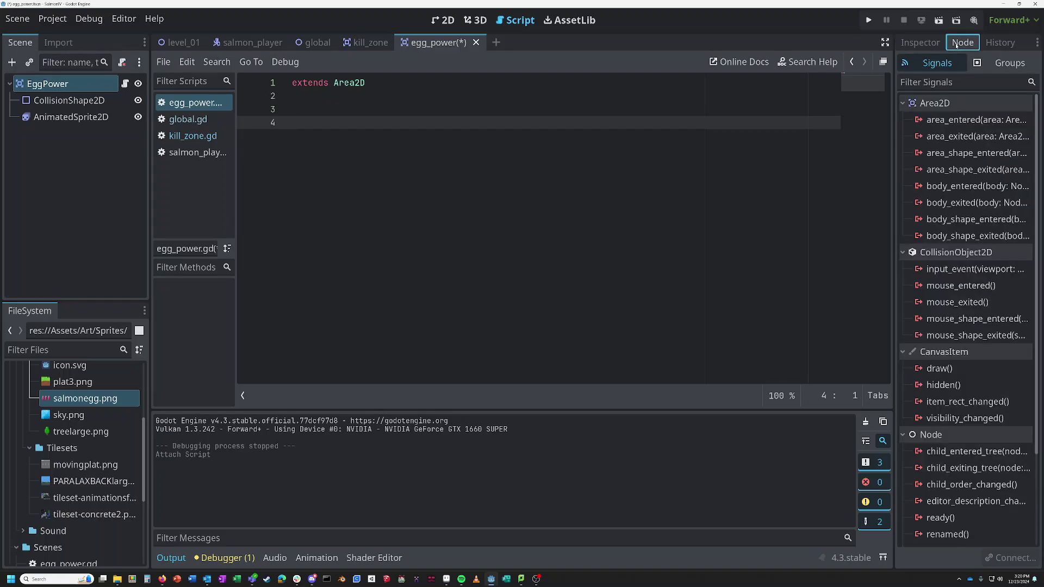
click(983, 188)
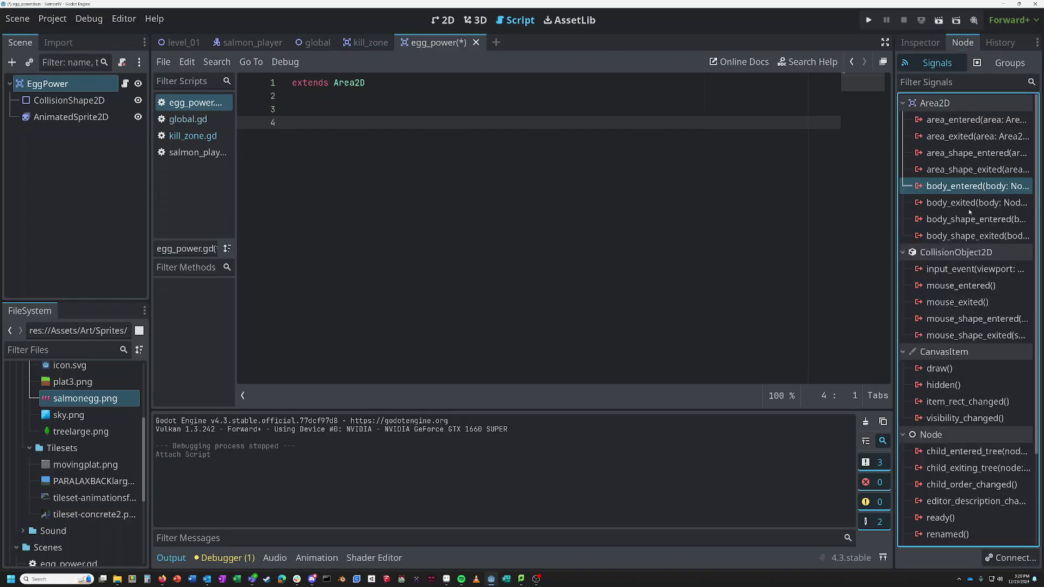
double_click(968, 187)
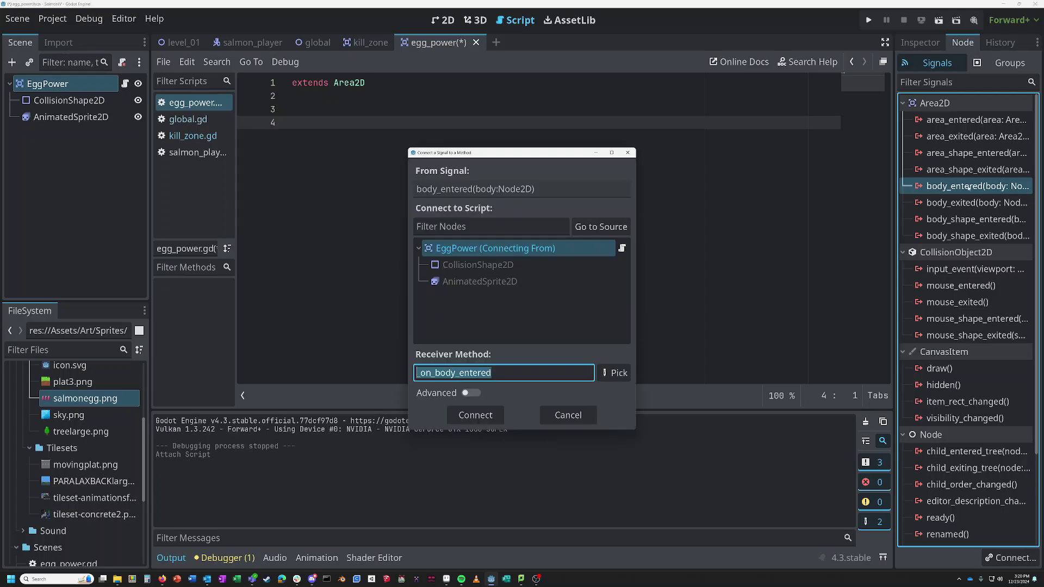
click(475, 420)
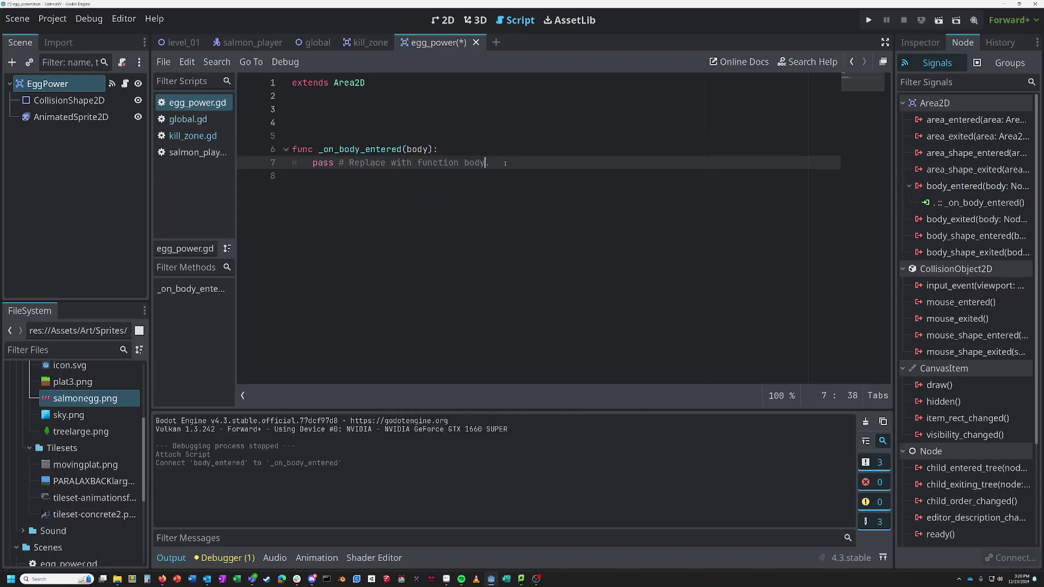
Step: Replace the placeholder body of _on_body_entered with print("egg power!")
drag(490, 163, 319, 164)
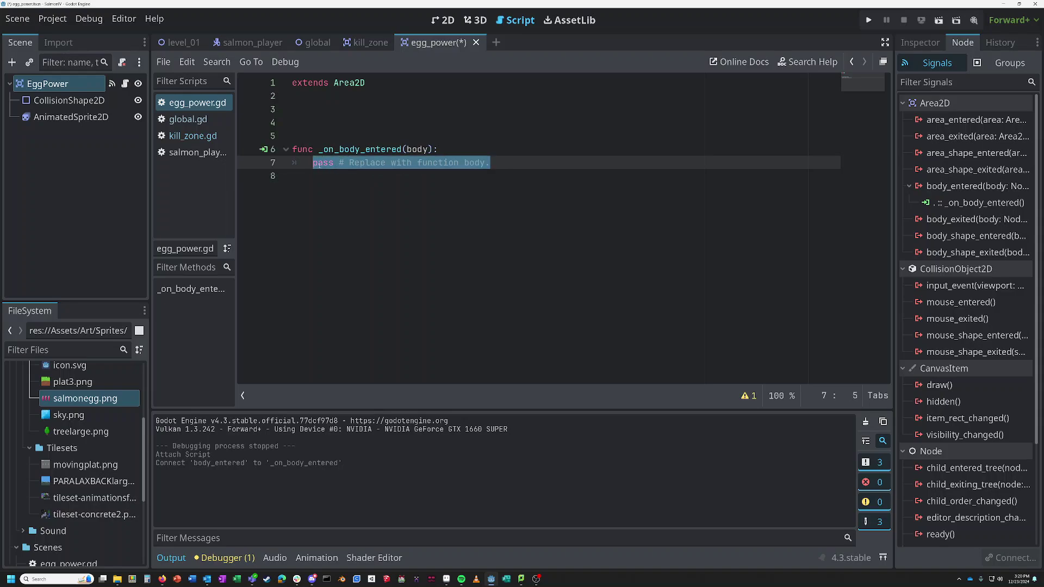
text(print(")
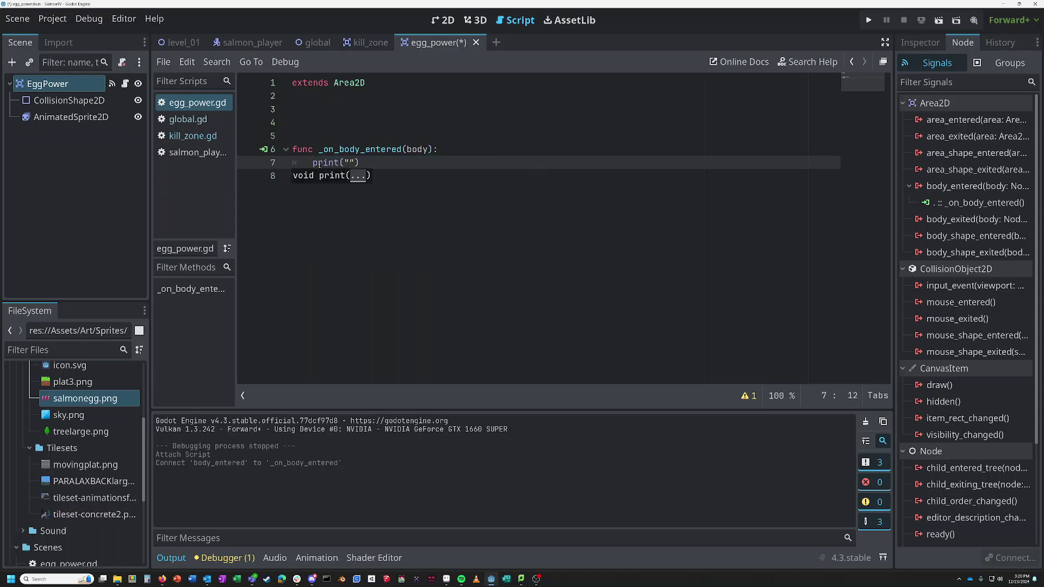
text(egg popwe)
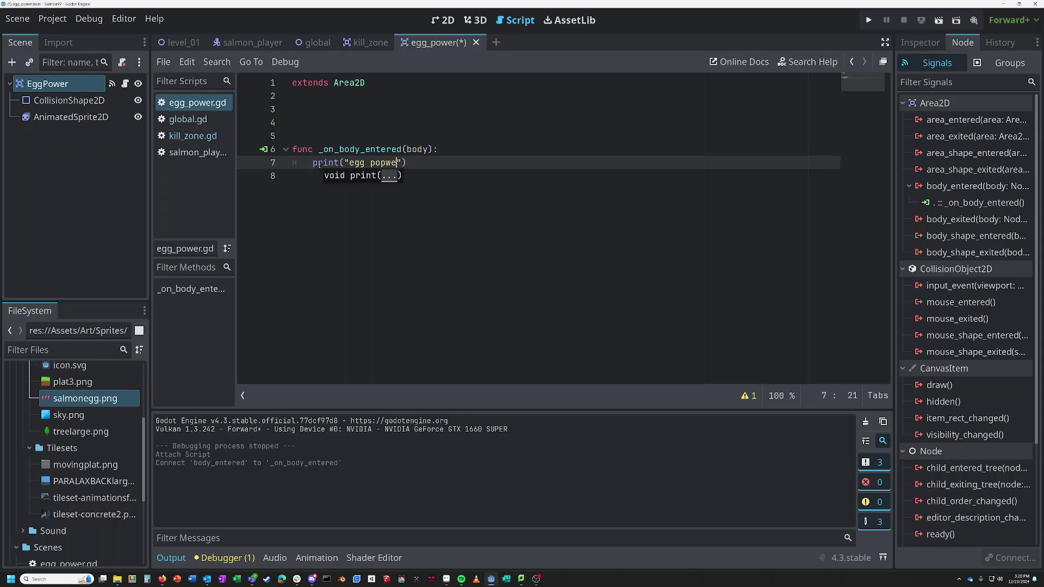
key(BackSpace)
key(BackSpace)
key(BackSpace)
text(wer!)
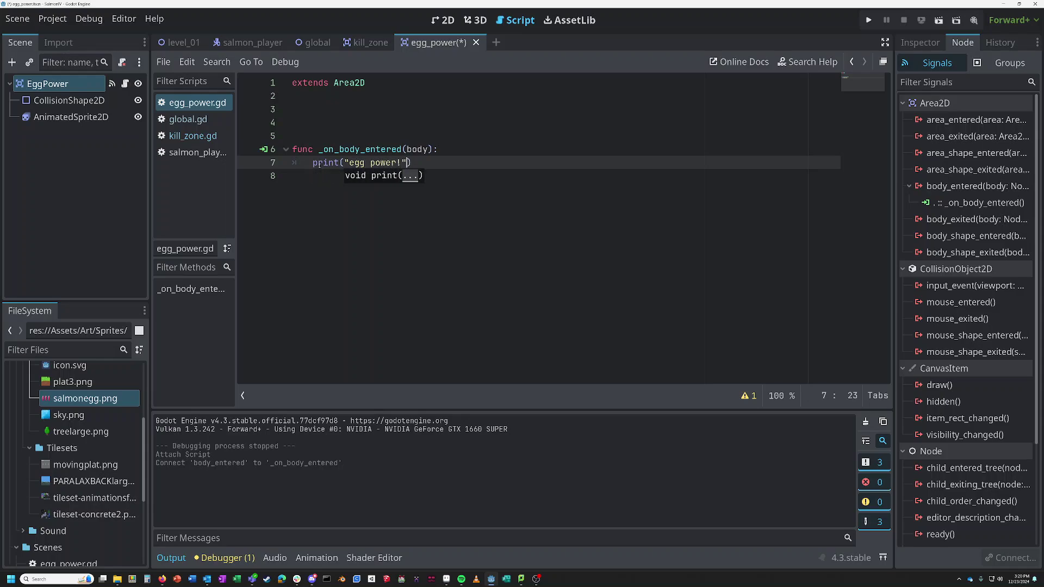
Step: Start a line below the print statement with "Global." and review the variables declared in the global script
key(End)
key(Return)
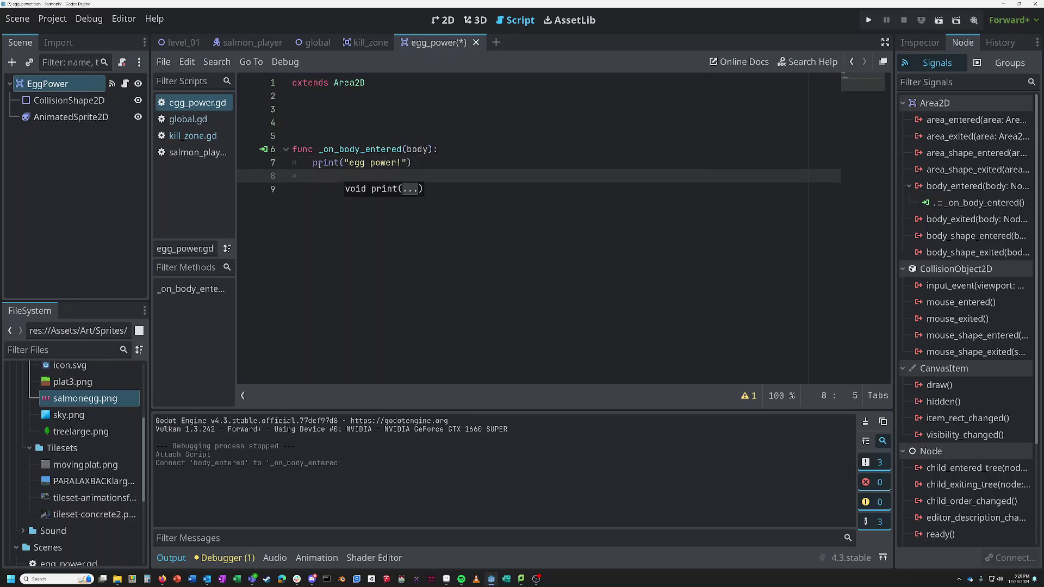
text(glob)
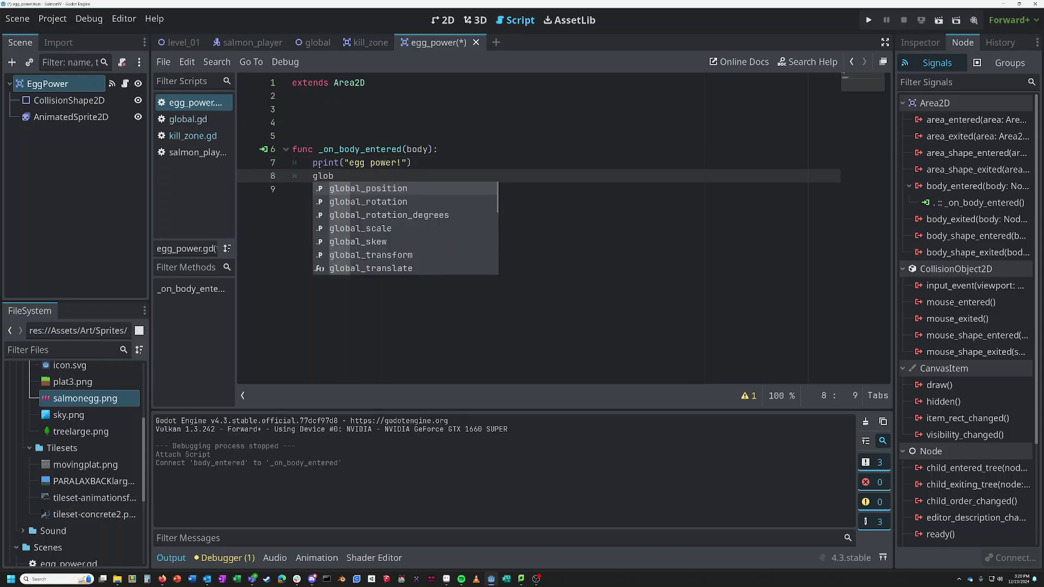
key(BackSpace)
key(BackSpace)
key(BackSpace)
key(BackSpace)
text(Glo)
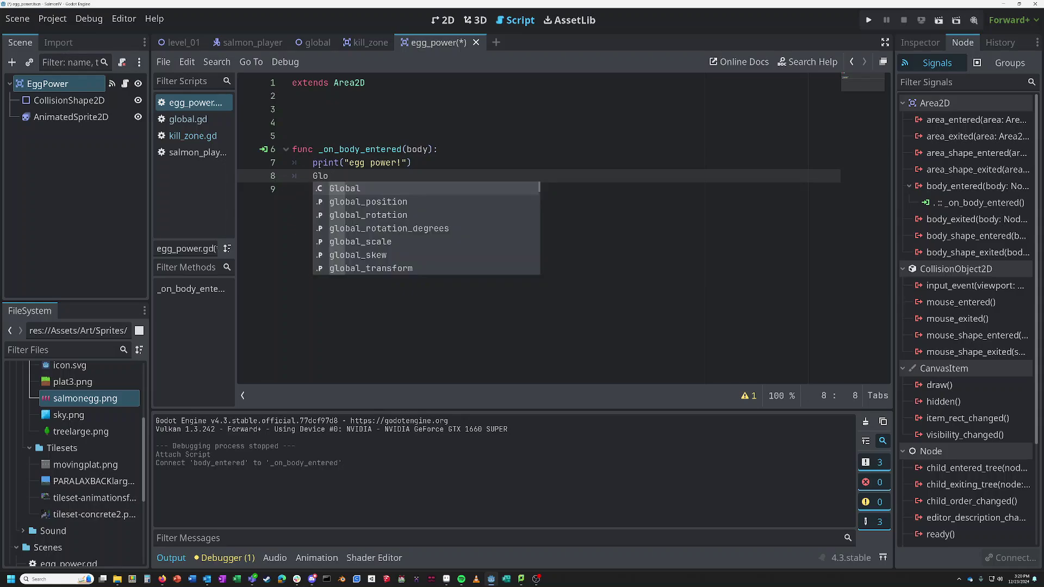
text(bal.)
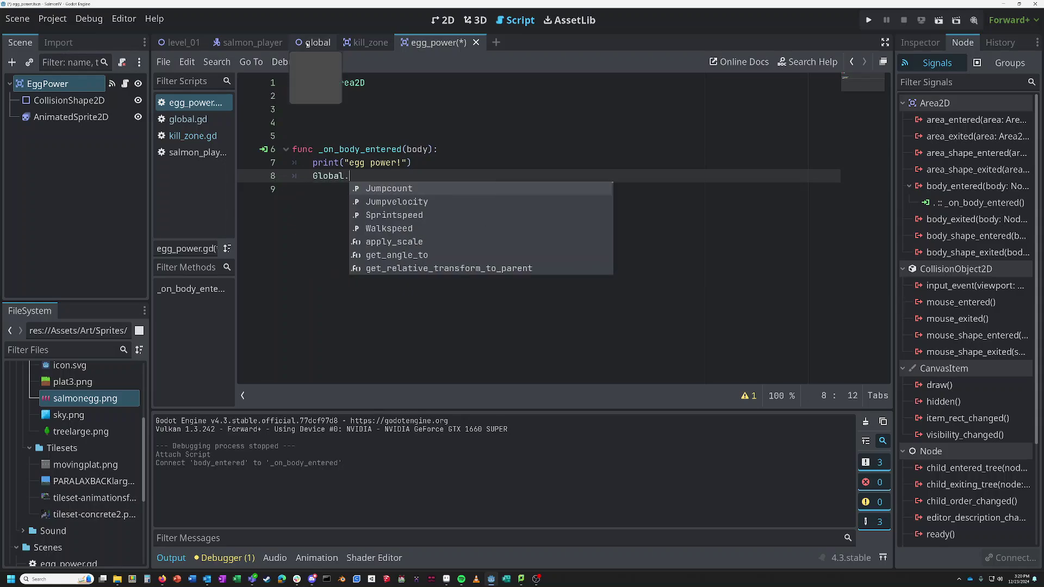
click(313, 43)
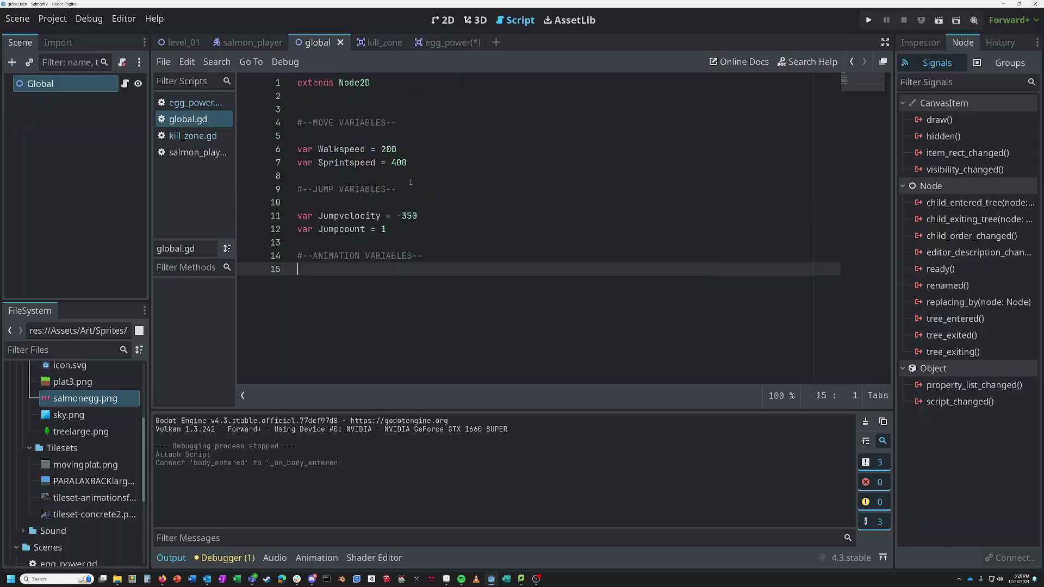
click(447, 43)
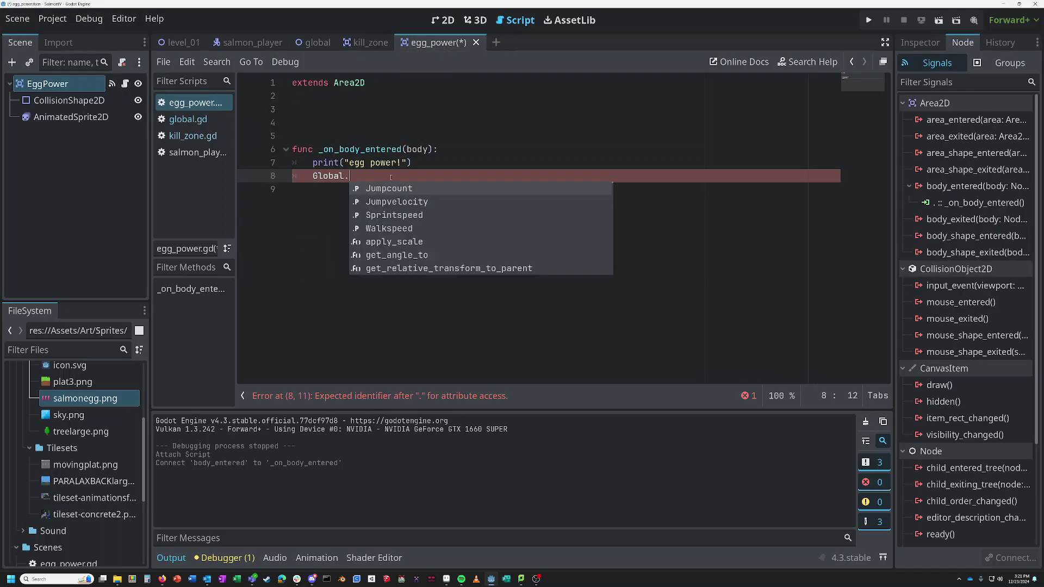
Step: Complete the Global reference with the Jumpvelocity variable and assign it -430
double_click(405, 202)
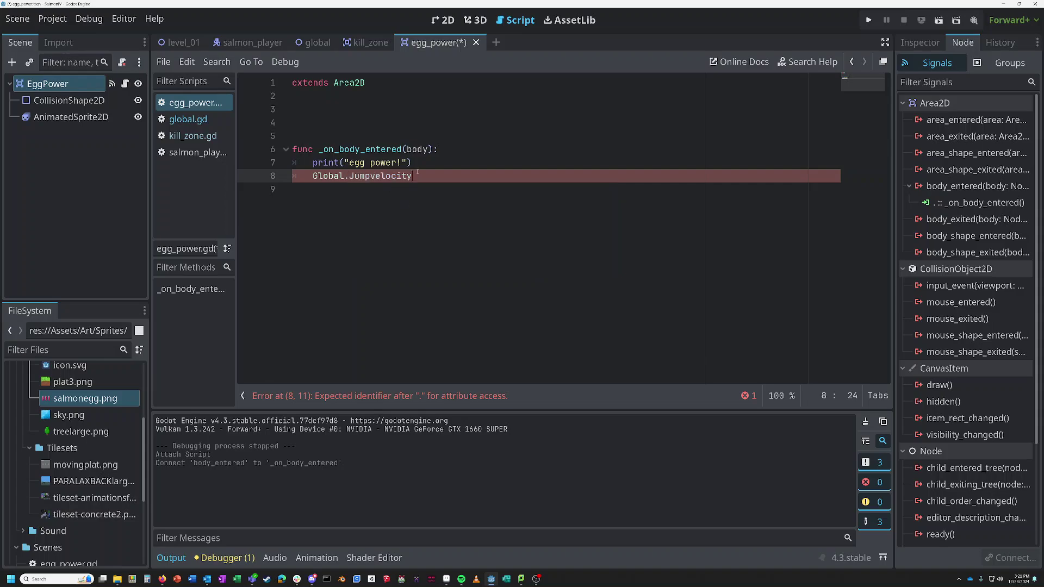
text(=-430)
click(436, 193)
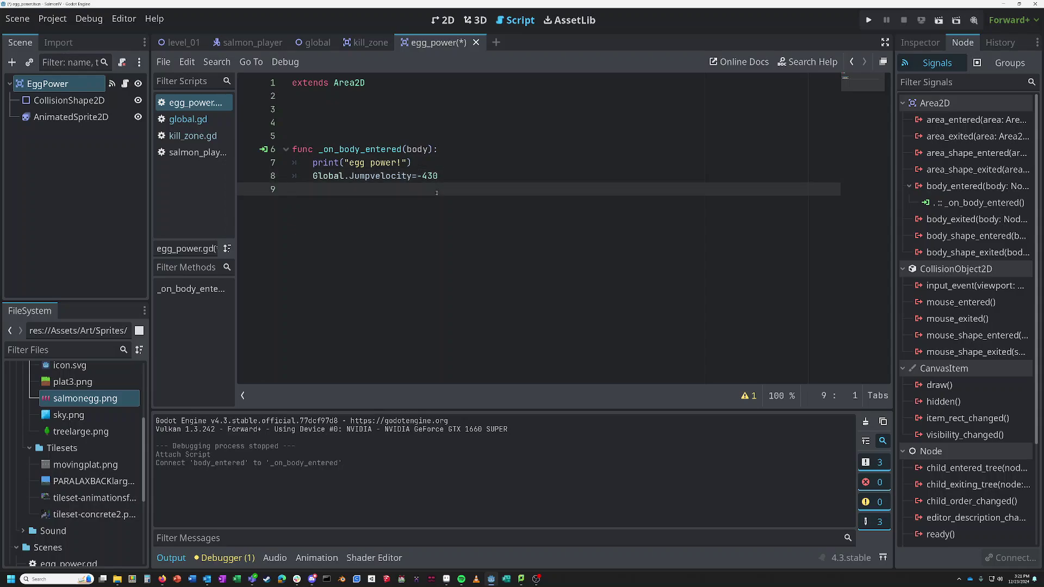
Step: Put a space on each side of the equals sign in the Jumpvelocity assignment
click(445, 174)
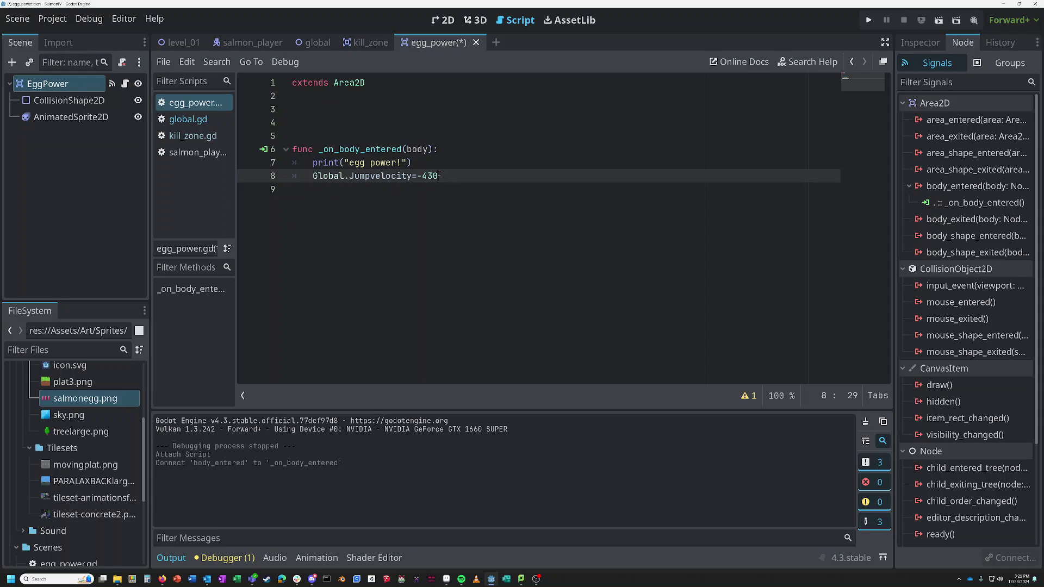
key(Right)
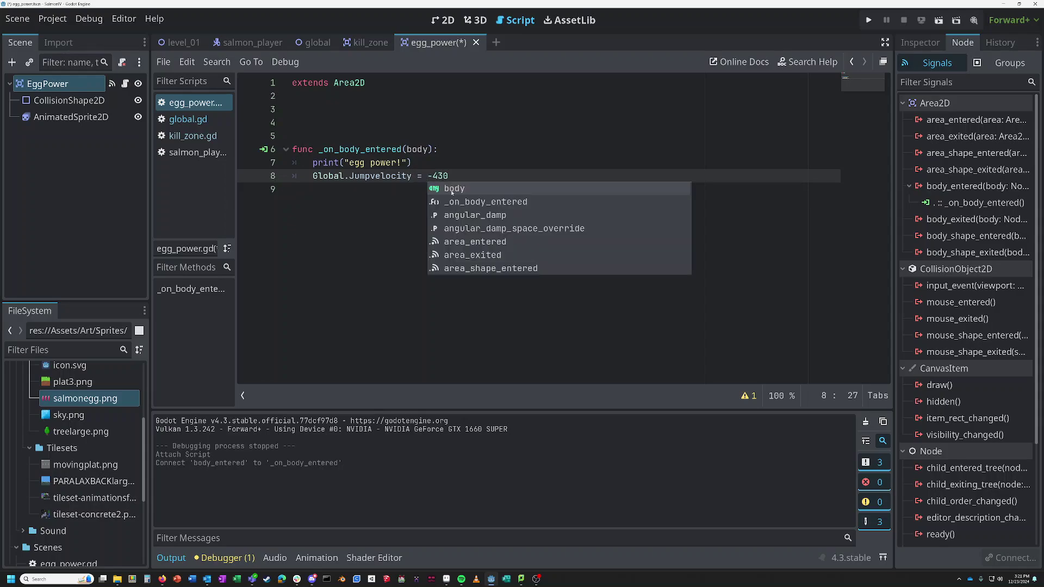
key(Escape)
key(Up)
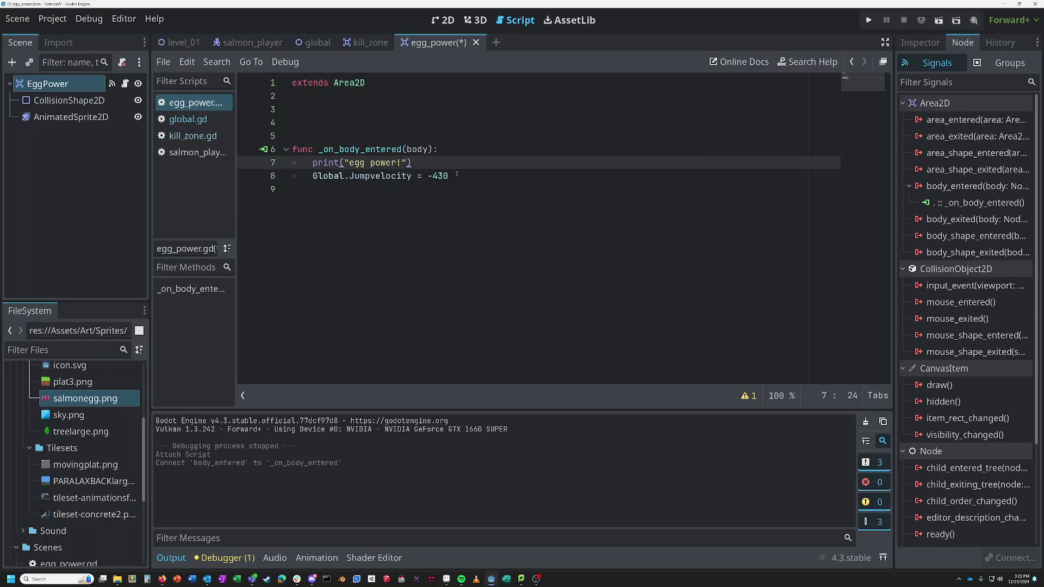
click(456, 174)
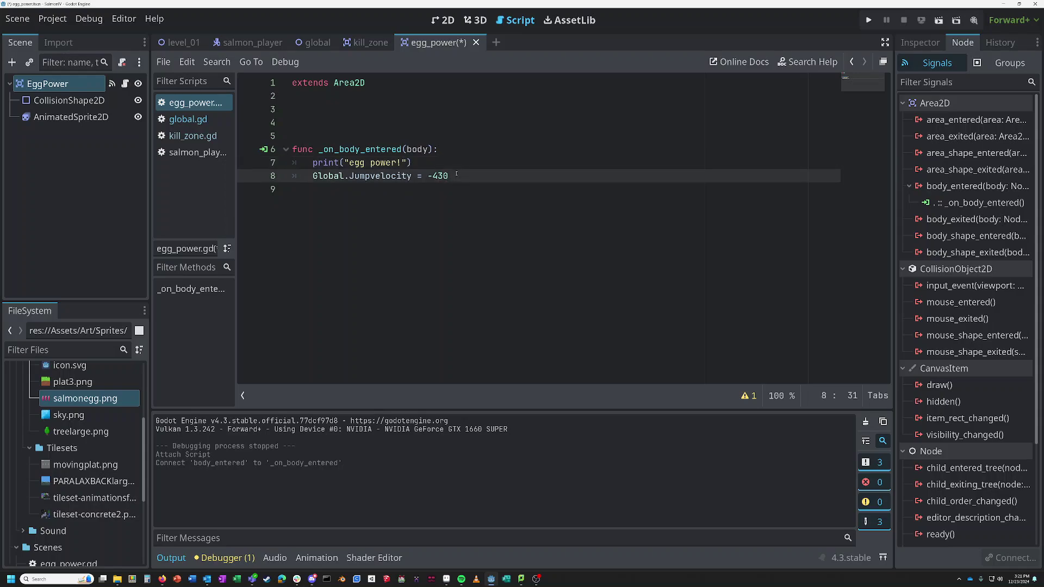
Step: Add the line $AnimatedSprite2D.hide() below the Jumpvelocity assignment and save the EggPower scene
key(Return)
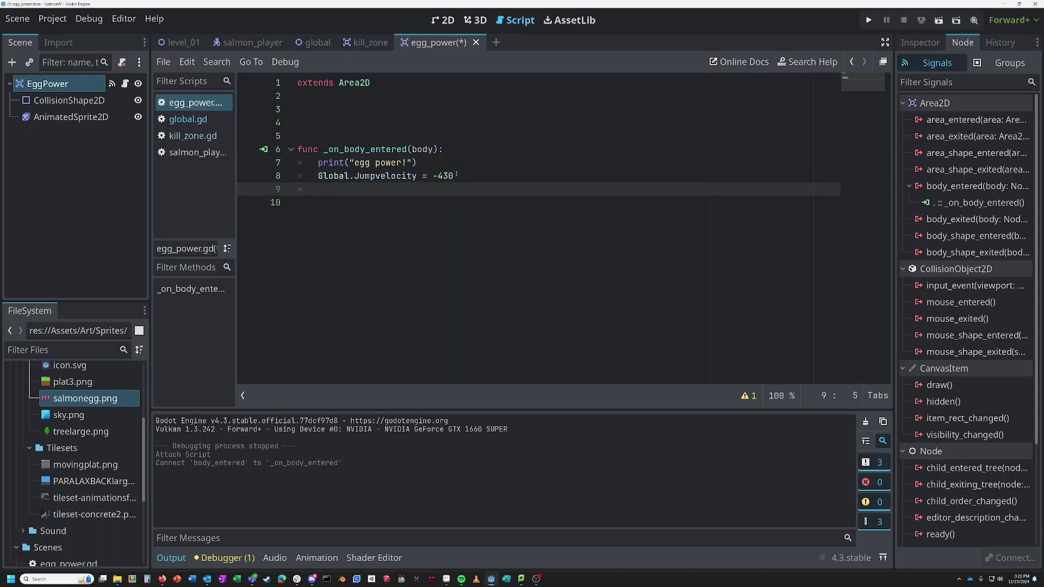
text($An)
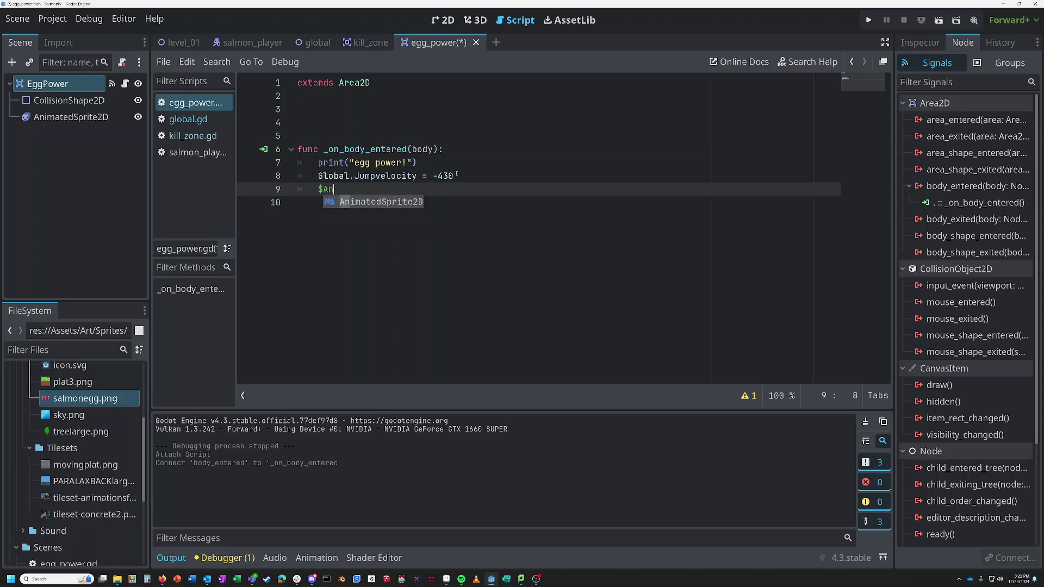
key(Return)
text(.)
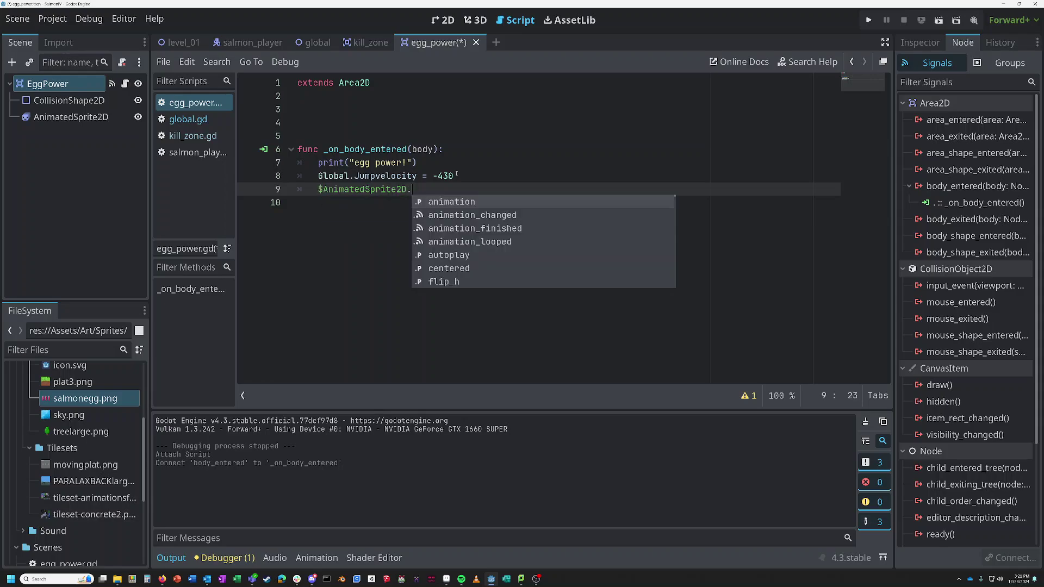
text(hi)
key(Return)
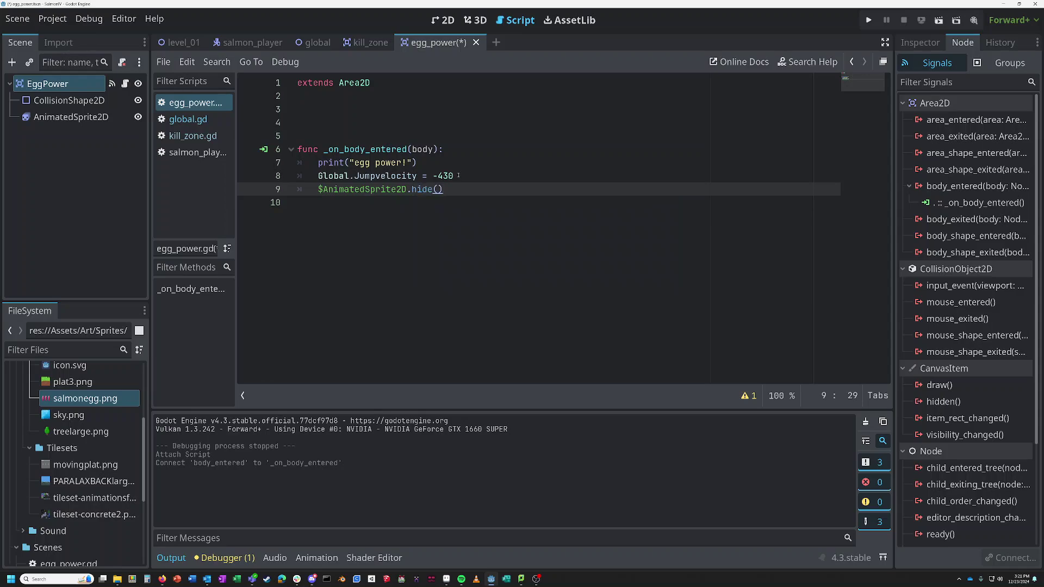
key(ctrl+s)
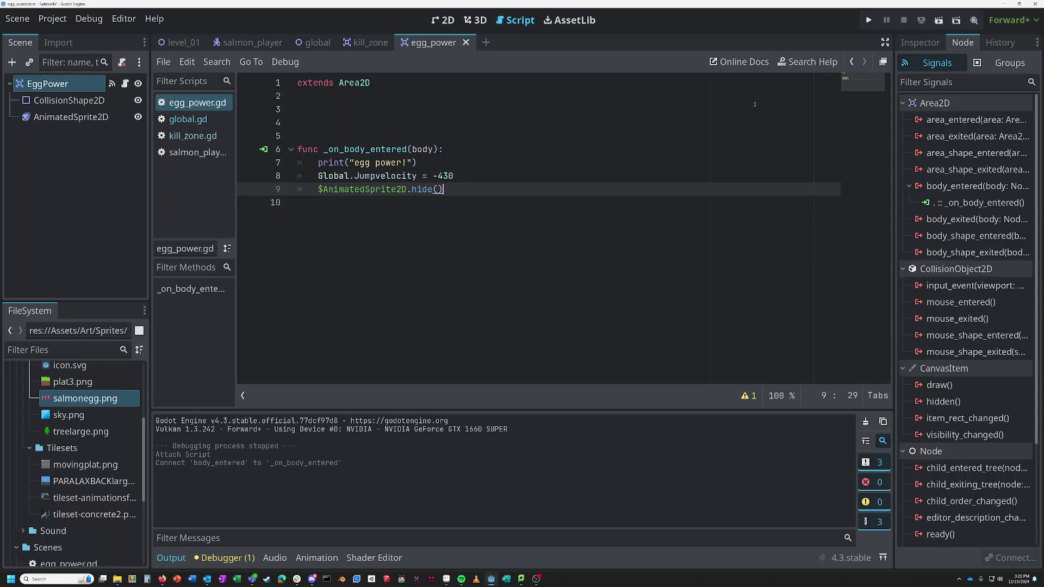
Step: Show level_01 in the 2D view, run the game and jump the salmon player over the floating platforms onto the egg
click(181, 42)
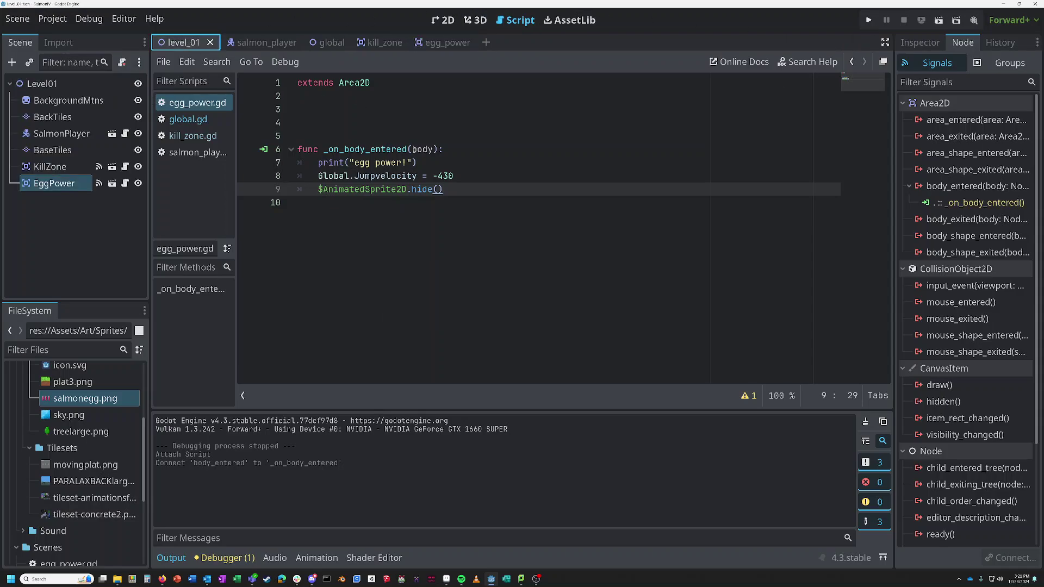
click(444, 20)
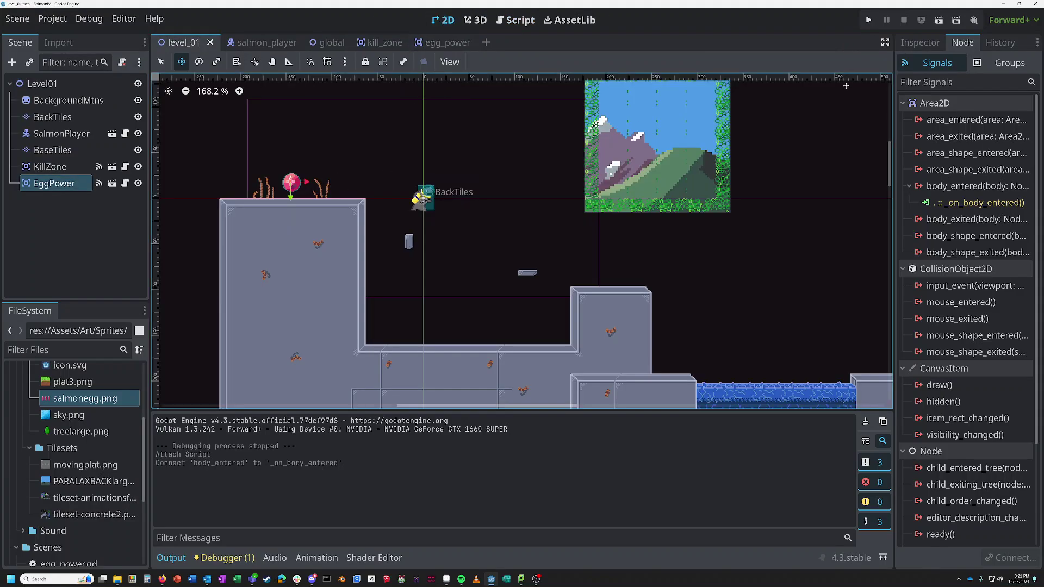
click(868, 20)
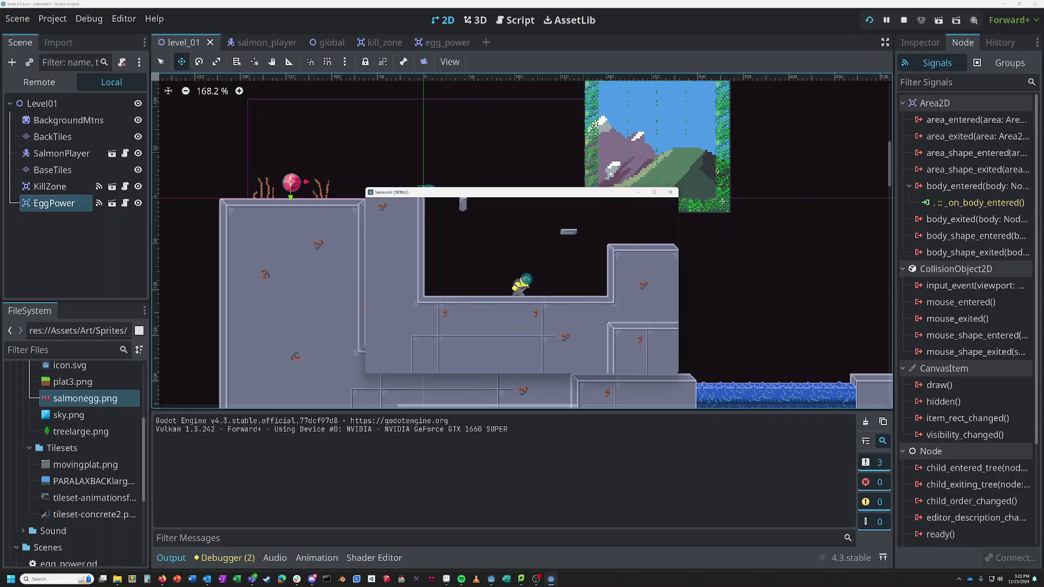
key(Right)
key(space)
key(Left)
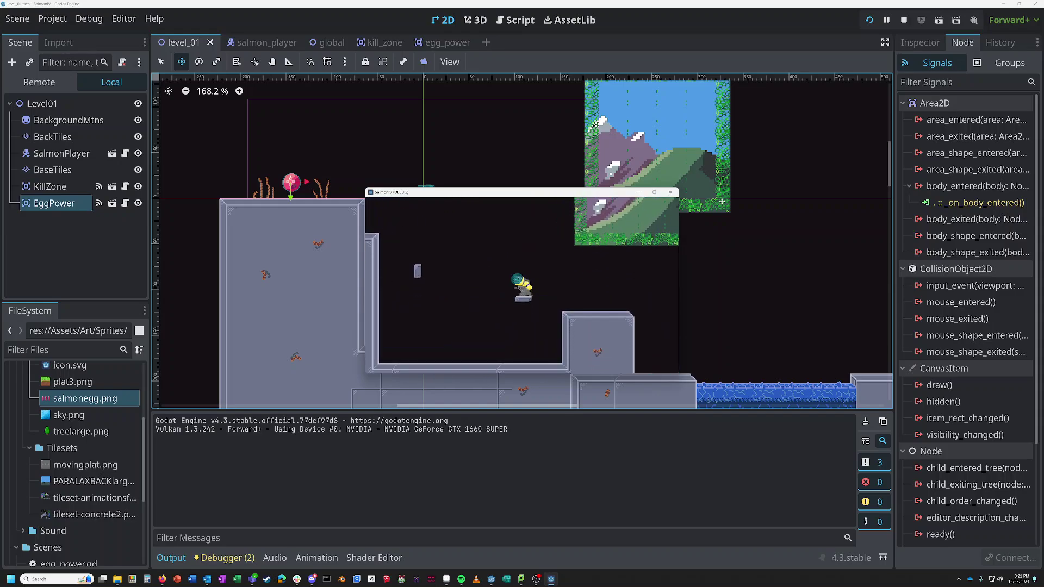
key(space)
key(Left)
key(Left)
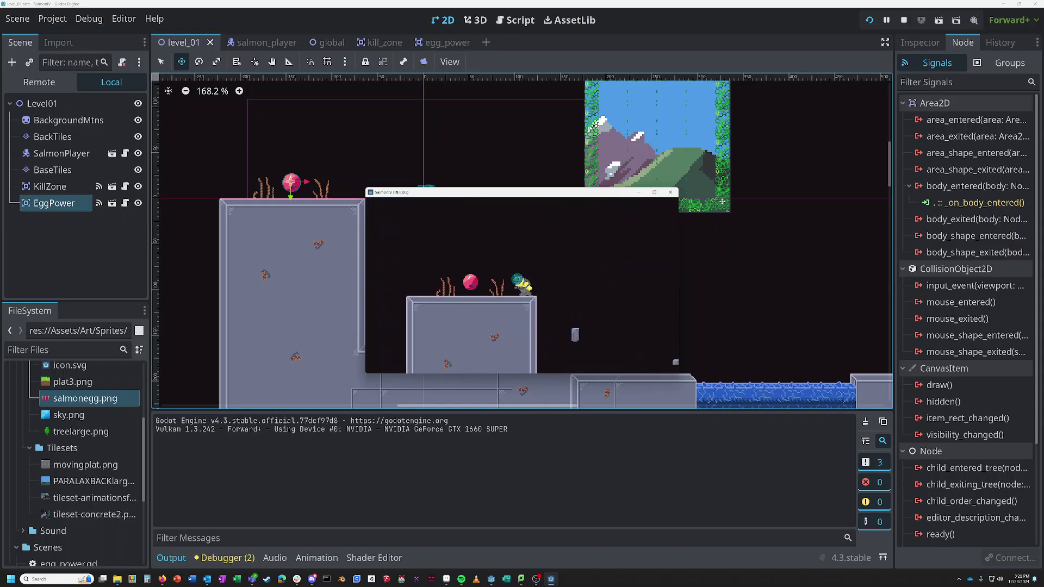
key(Left)
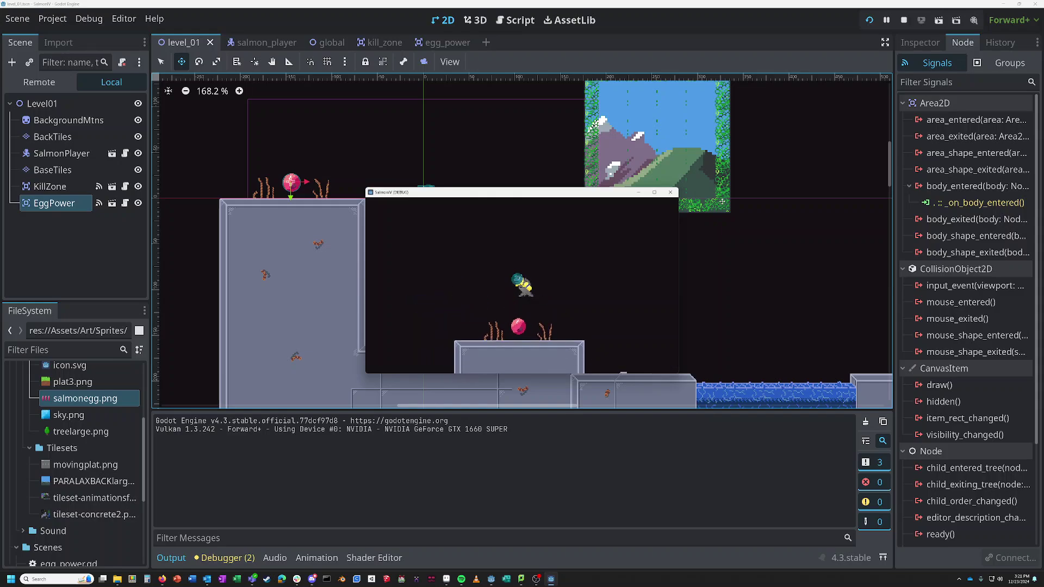
Step: Test the salmon player's jump around the level after the pickup, return to the egg's ledge and close the game
key(Right)
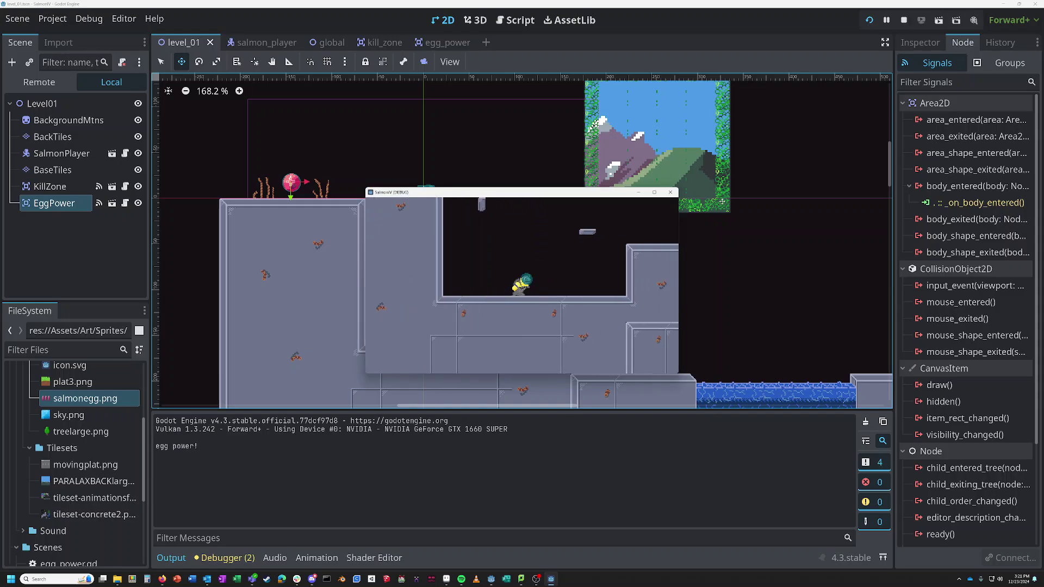
key(space)
key(Right)
key(space)
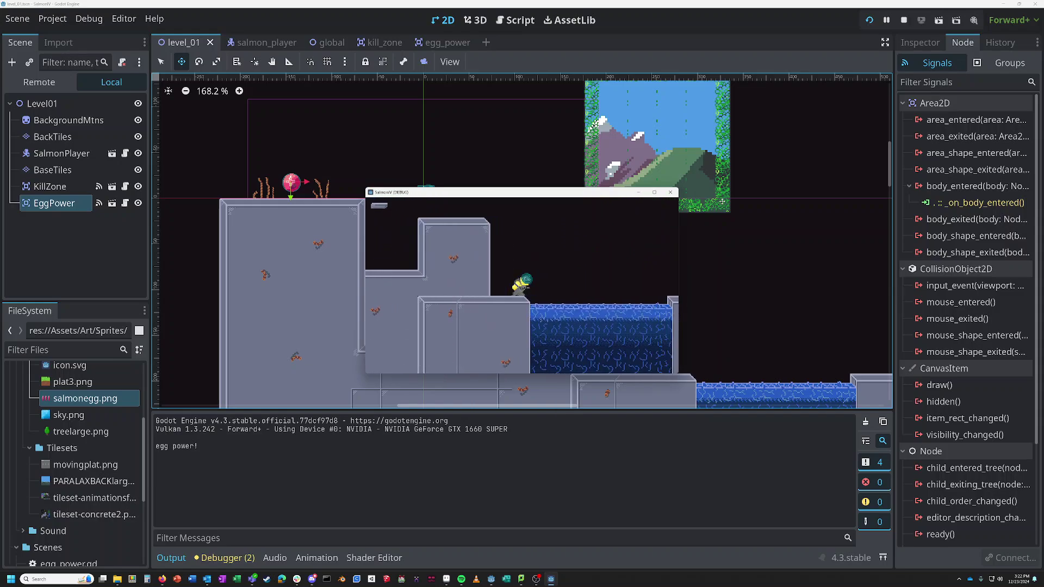
key(Right)
key(Left)
key(Right)
key(Left)
key(space)
key(Right)
key(space)
key(Left)
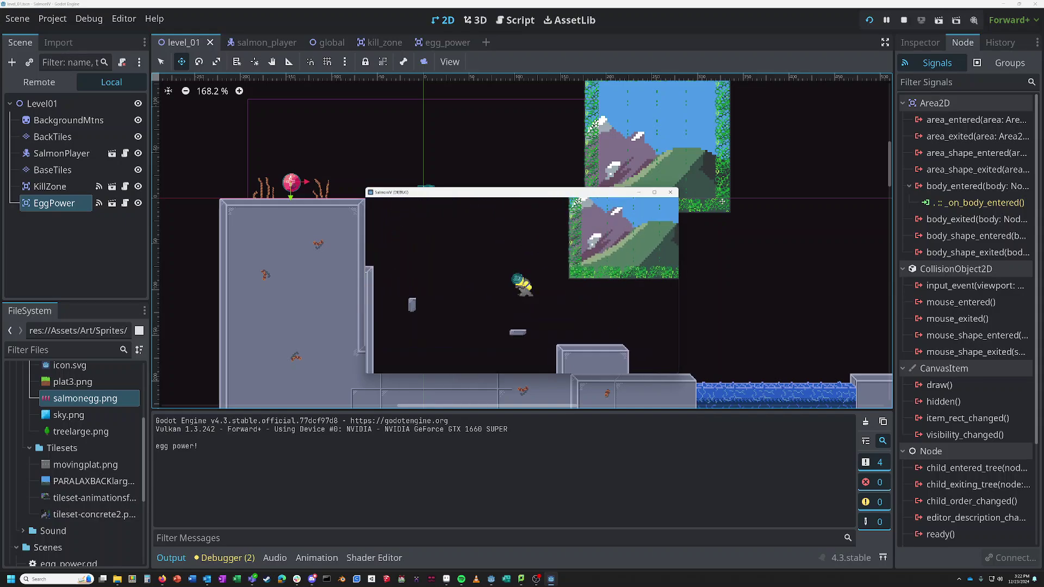
key(space)
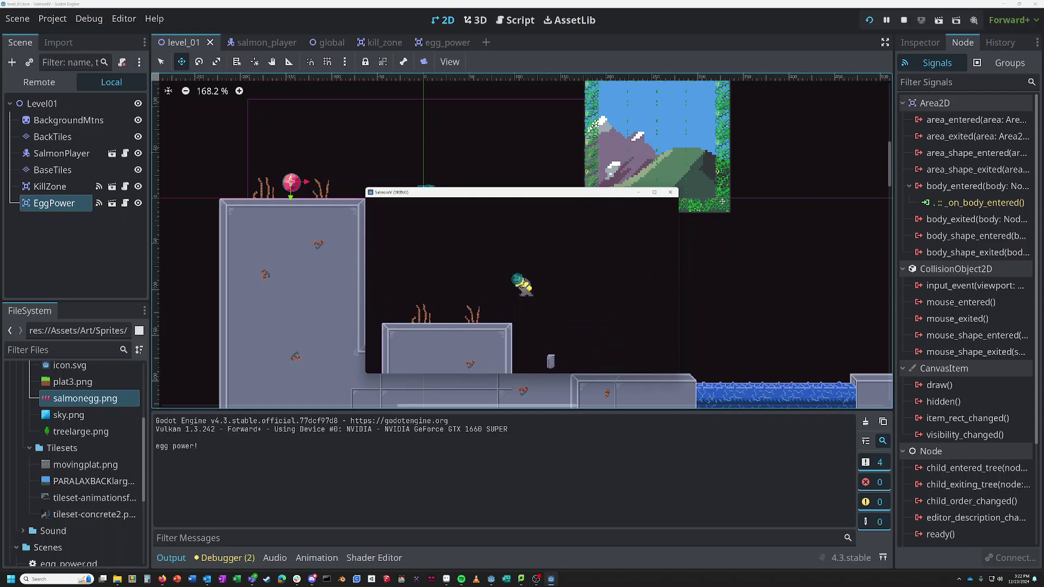
key(space)
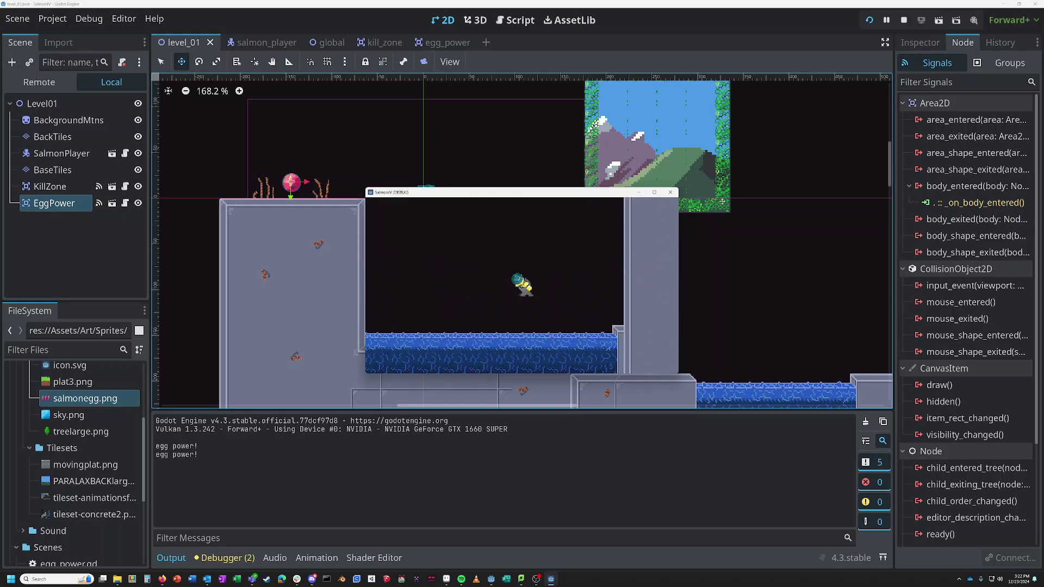
click(670, 192)
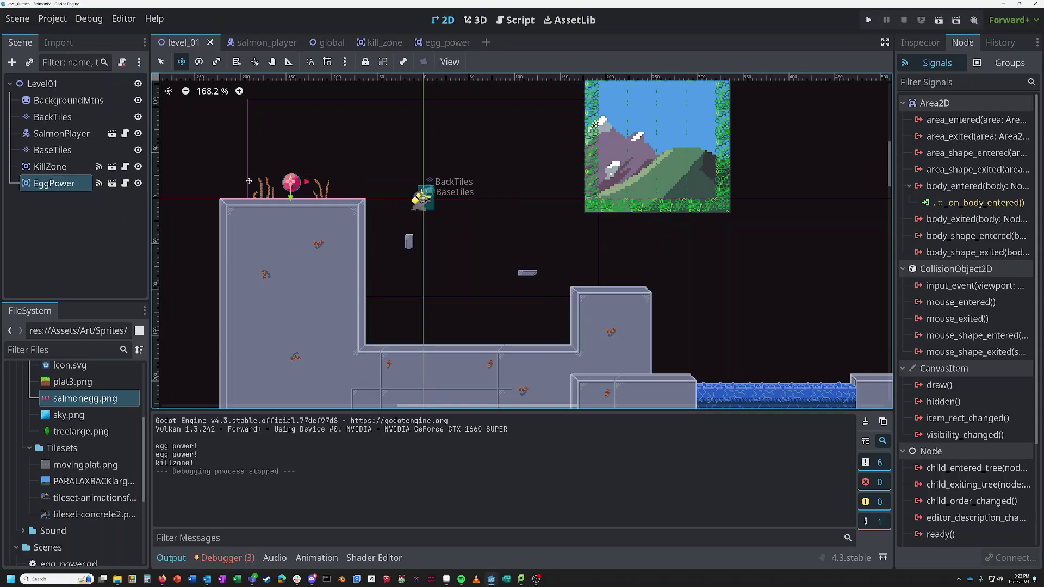
Step: Erase the two small floating platform tiles from the BaseTiles layer and save level_01
click(53, 151)
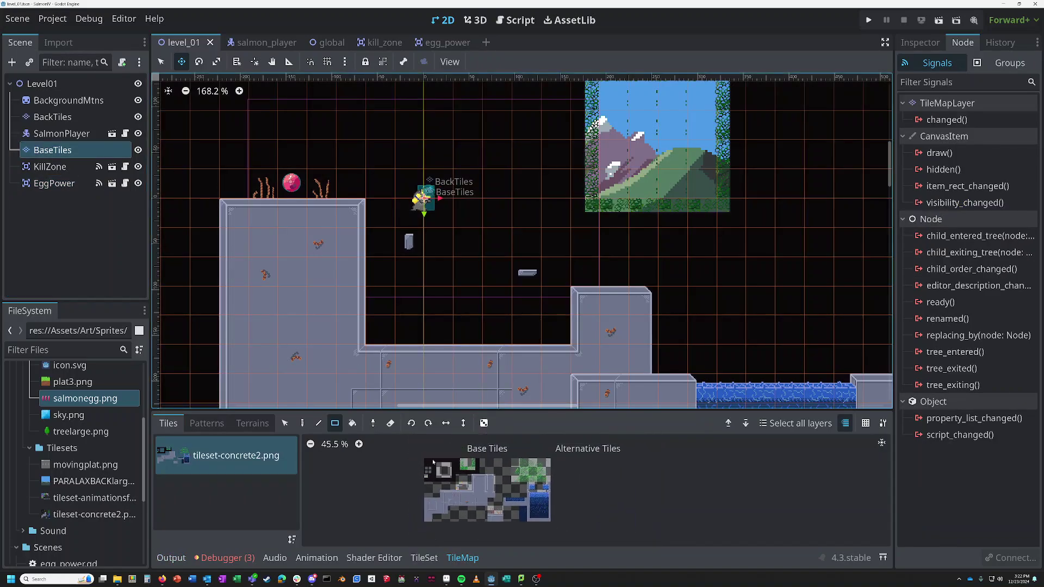
click(390, 423)
key(ctrl+s)
click(284, 423)
click(161, 61)
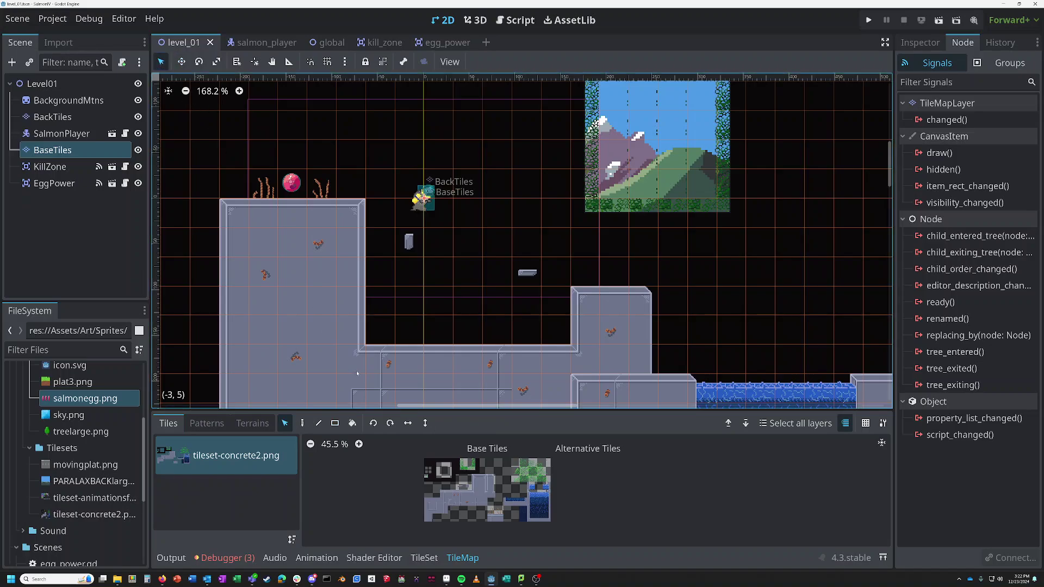
click(352, 423)
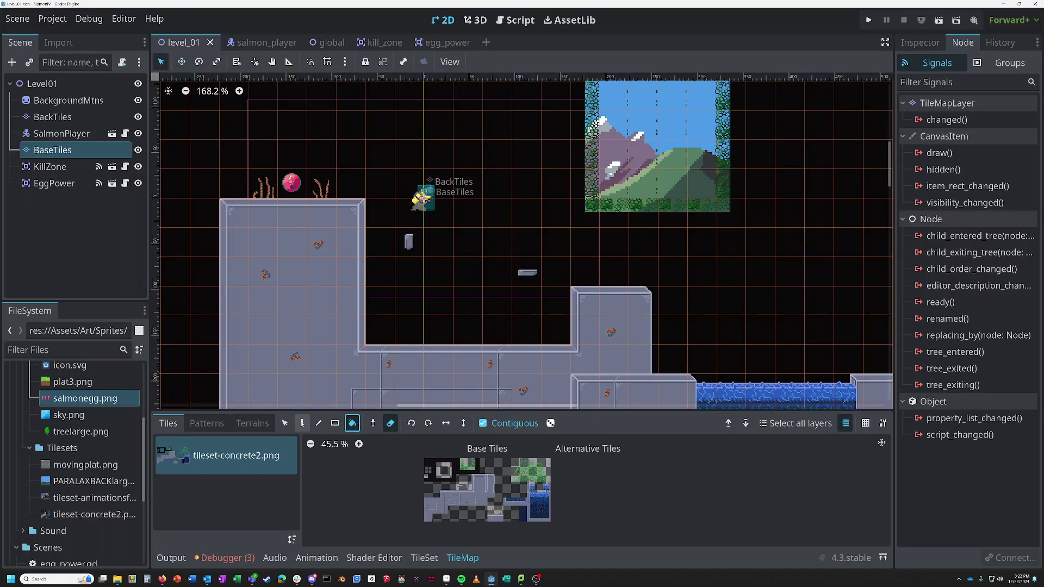
click(302, 423)
click(527, 272)
click(413, 249)
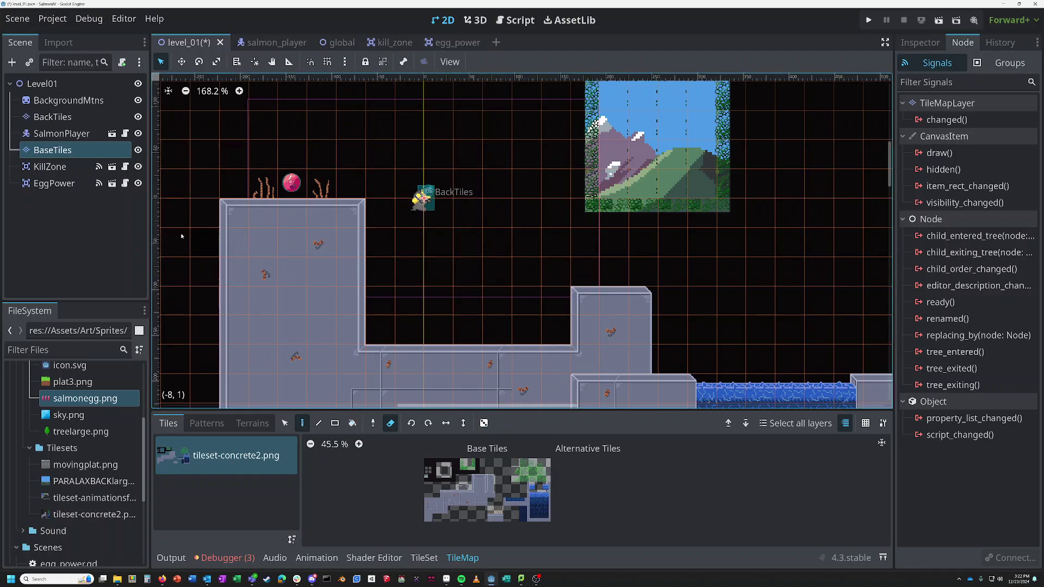
key(ctrl+s)
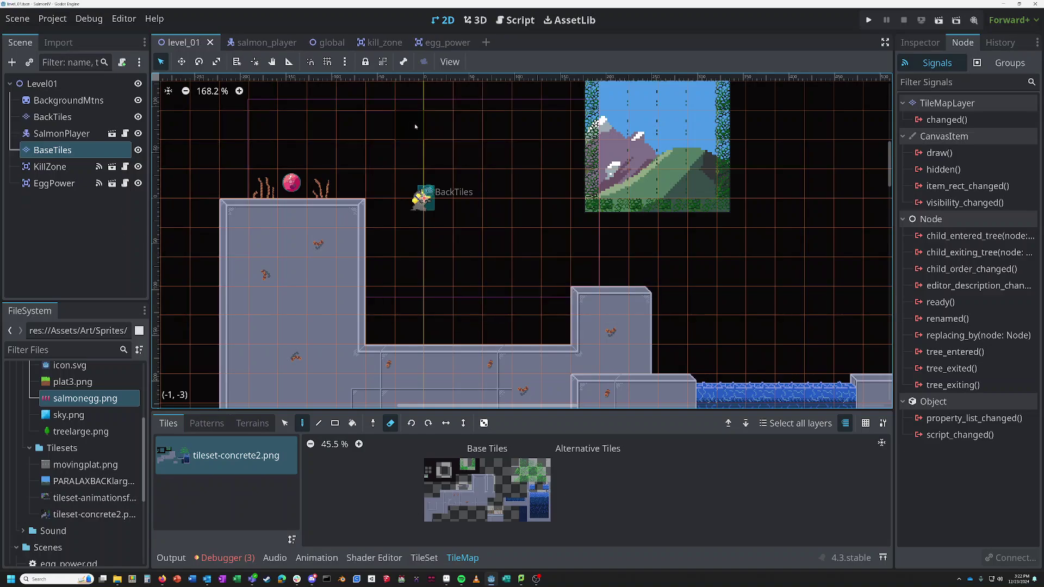
Step: Create a new scene with an AnimatableBody2D as its root node
click(489, 42)
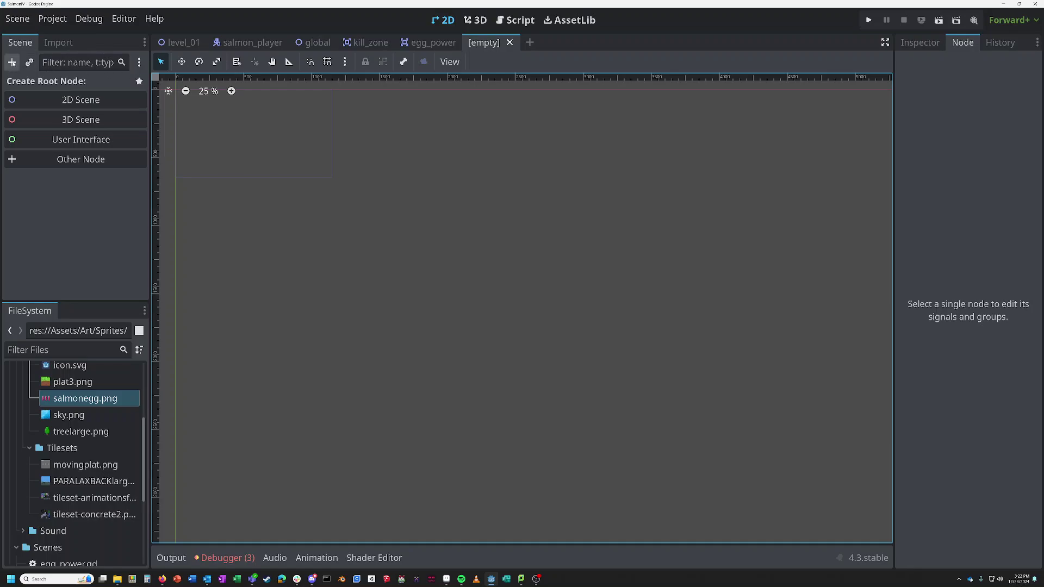
click(12, 62)
text(anim)
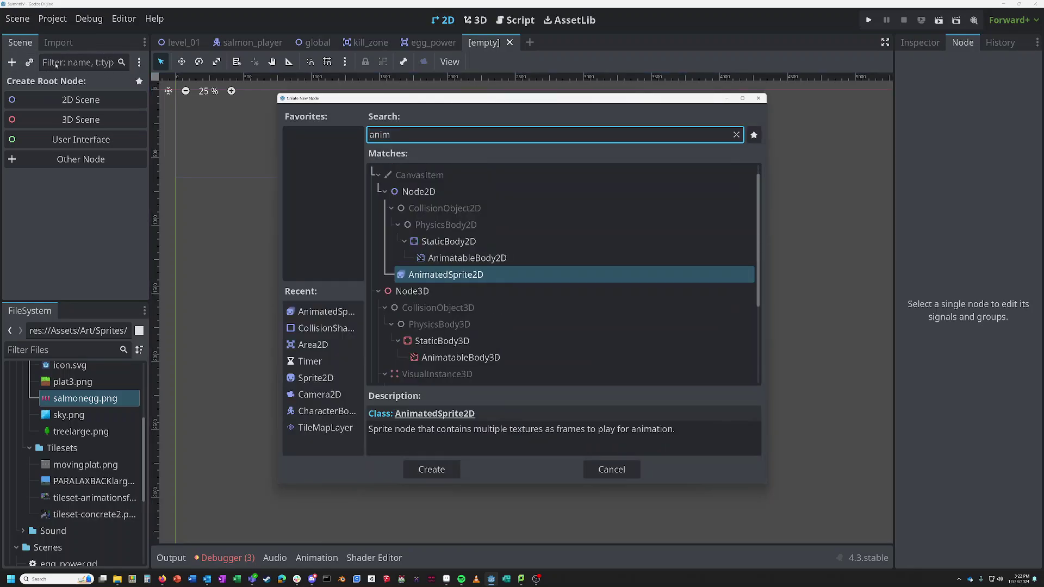
click(457, 259)
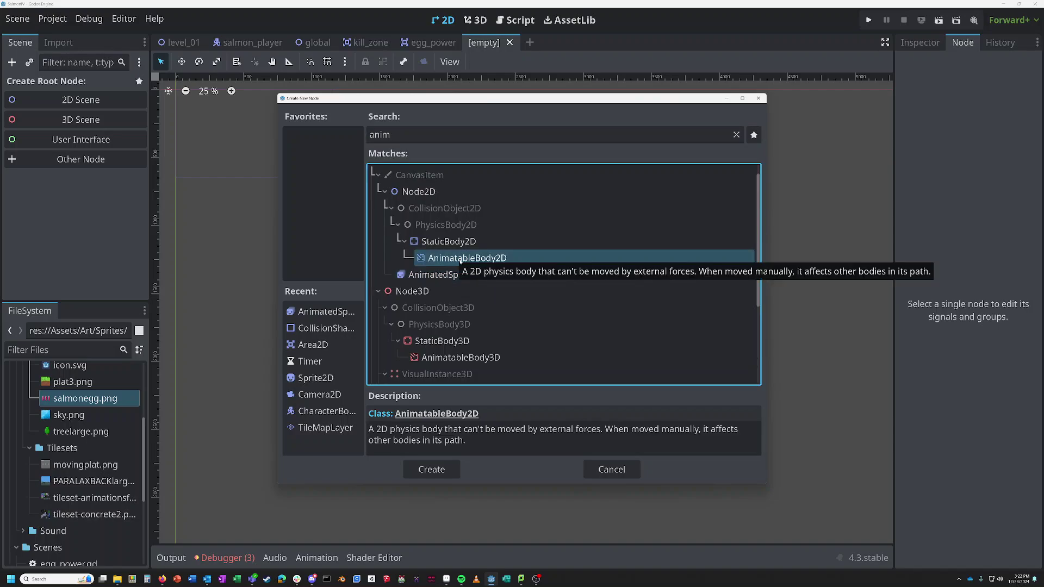
click(432, 469)
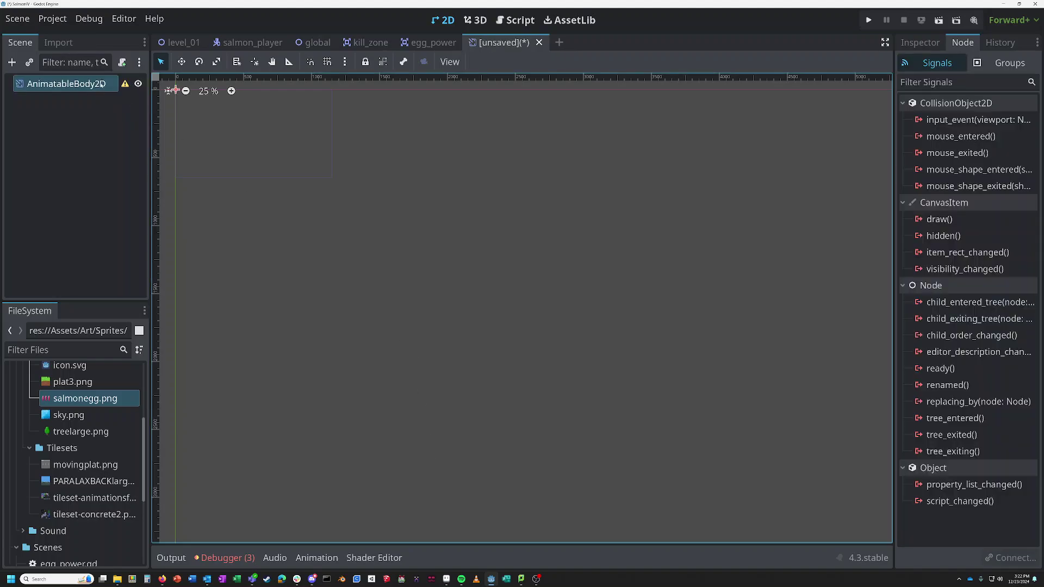
Step: Add a Sprite2D child node to the AnimatableBody2D root
mouse_move(125, 84)
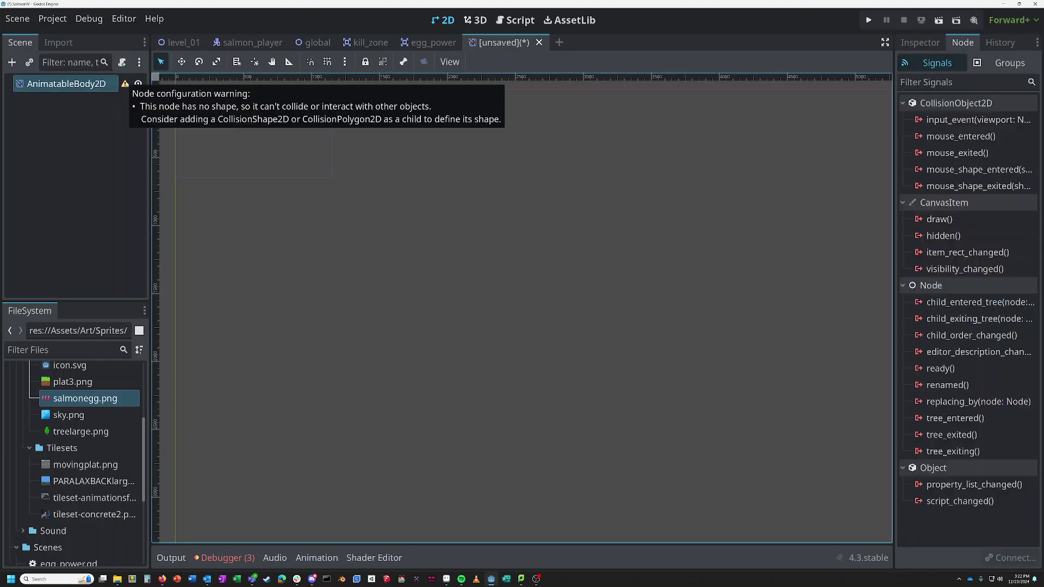
click(12, 62)
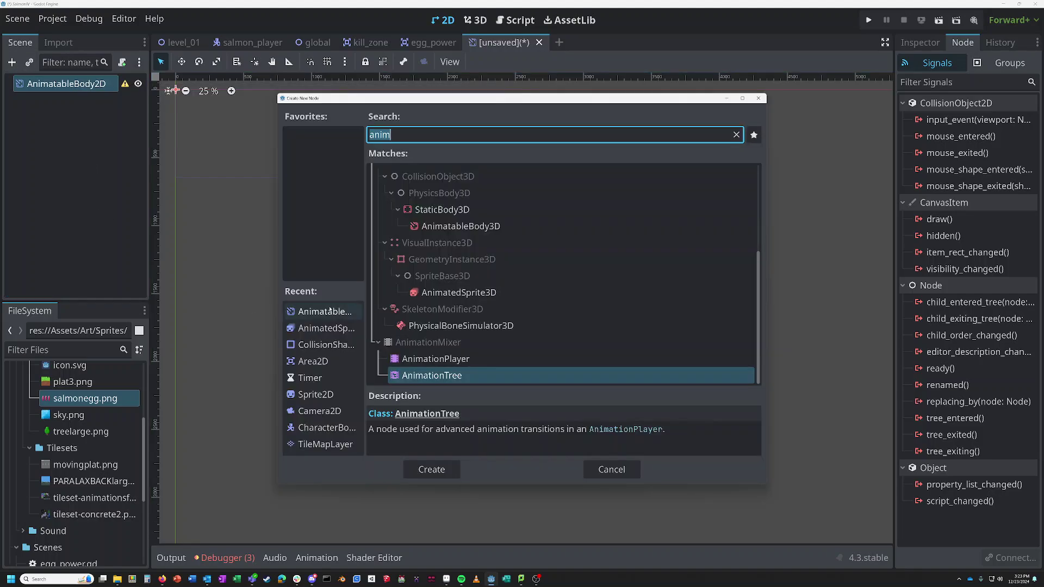
text(spr)
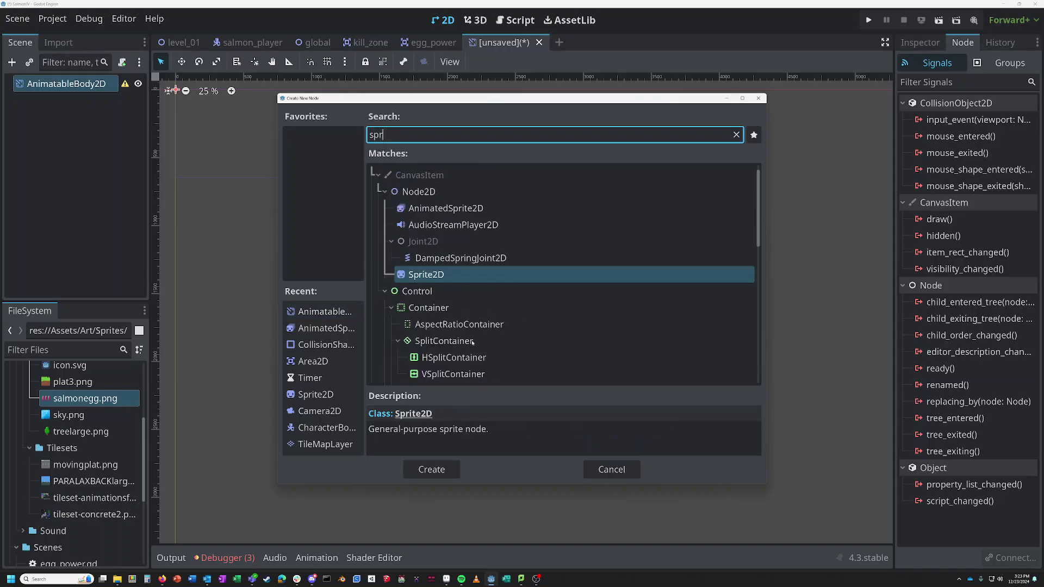
key(Return)
Step: Assign movingplat.png from the Tilesets folder as the Sprite2D's texture
scroll(42, 413, down, 3)
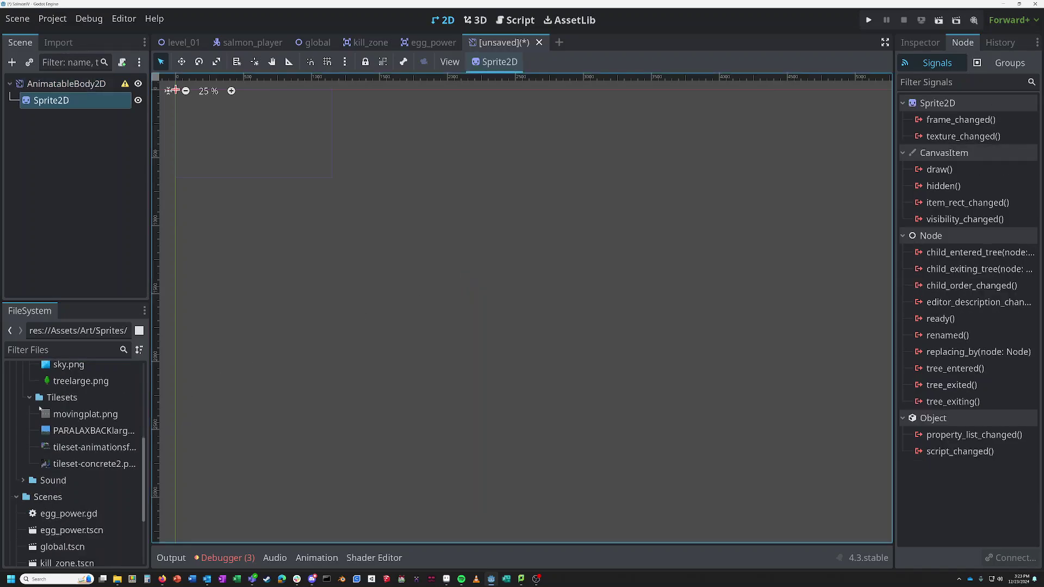
click(54, 415)
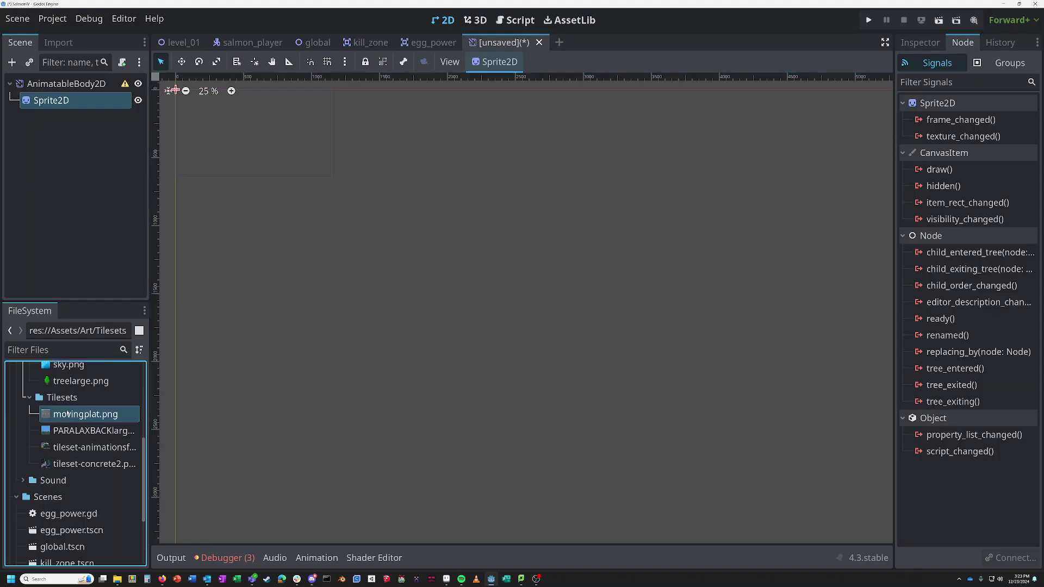
drag(67, 415, 82, 418)
click(921, 44)
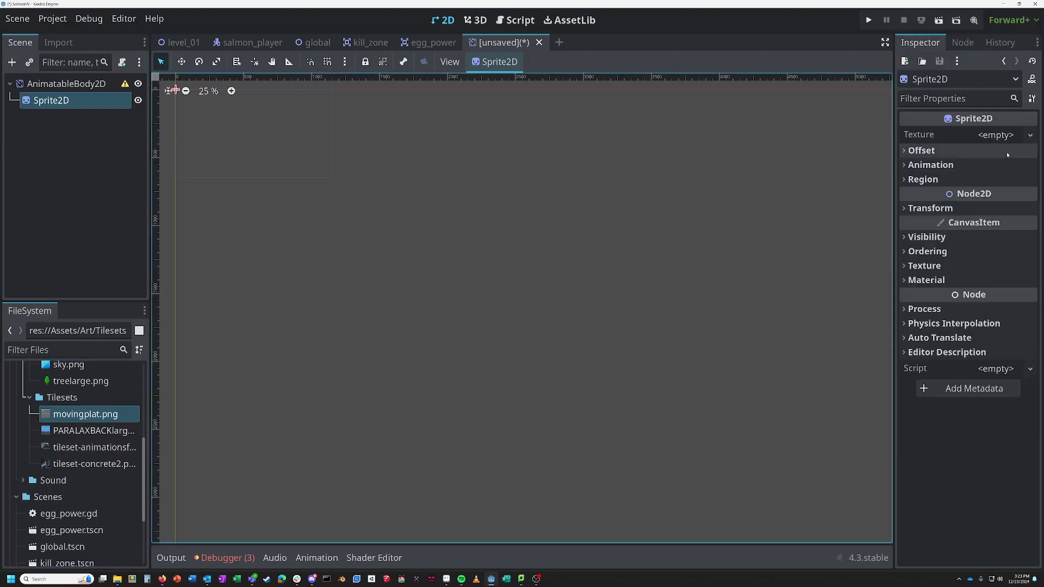
drag(63, 422, 978, 141)
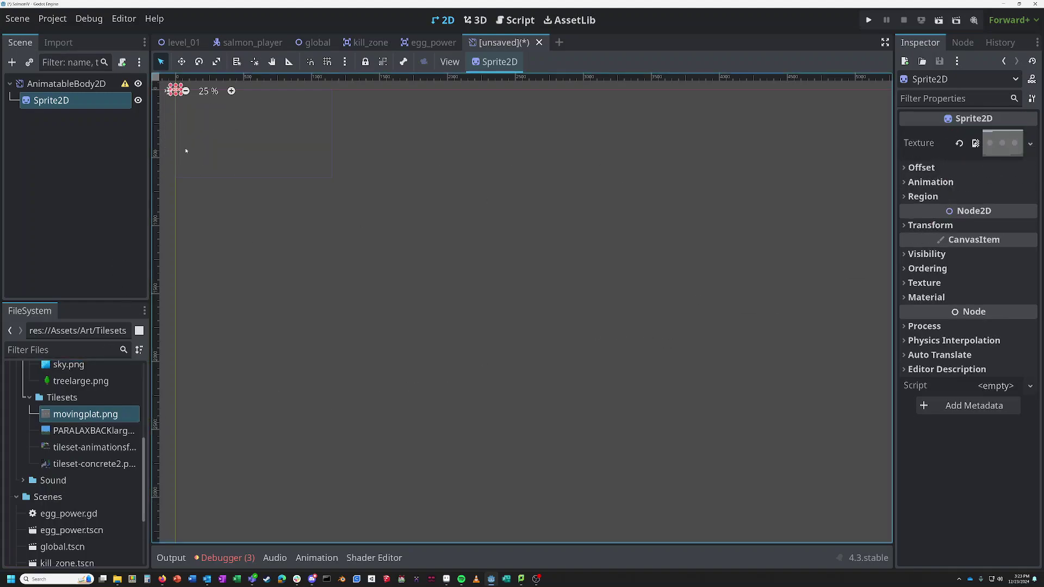
key(f)
scroll(530, 294, up, 10)
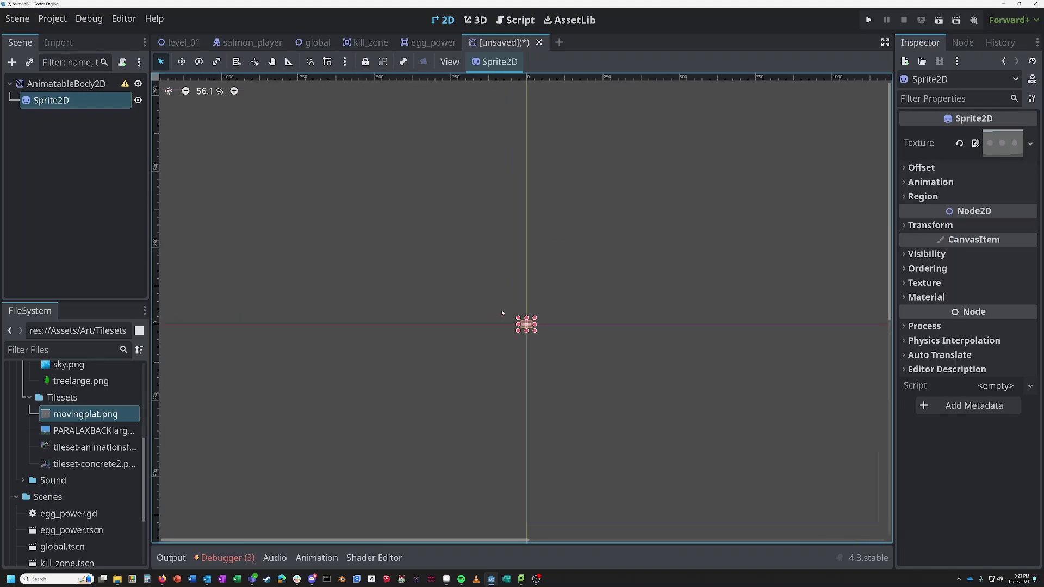
scroll(471, 296, up, 10)
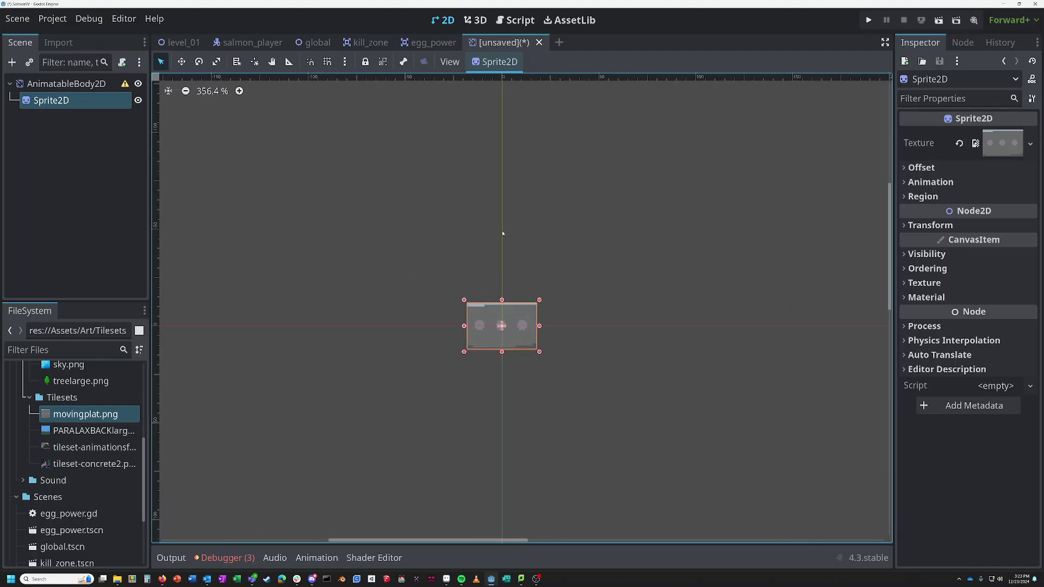
Step: Add a CollisionShape2D child node to the AnimatableBody2D root
click(89, 84)
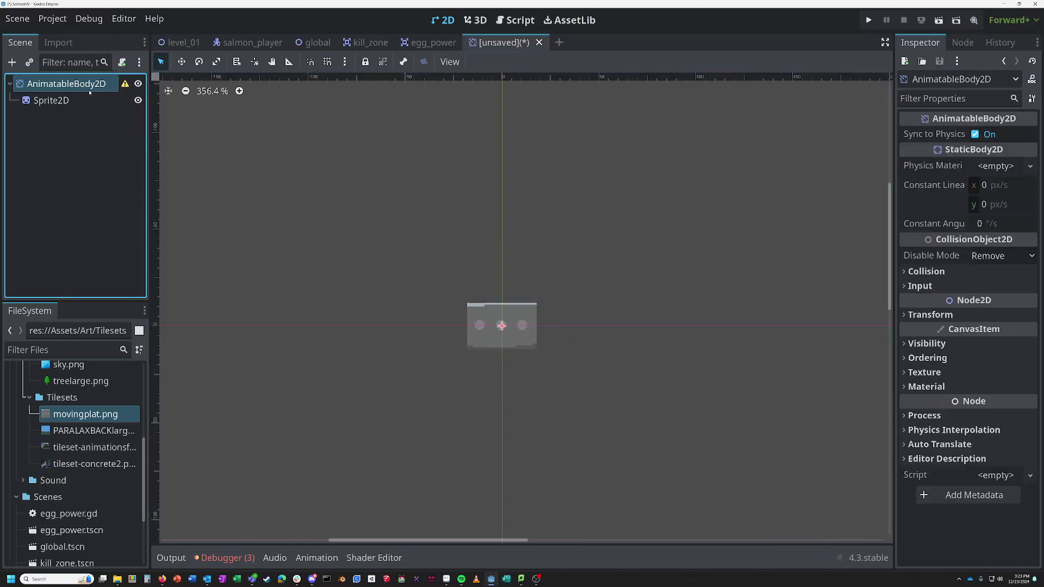
click(12, 62)
text(coll)
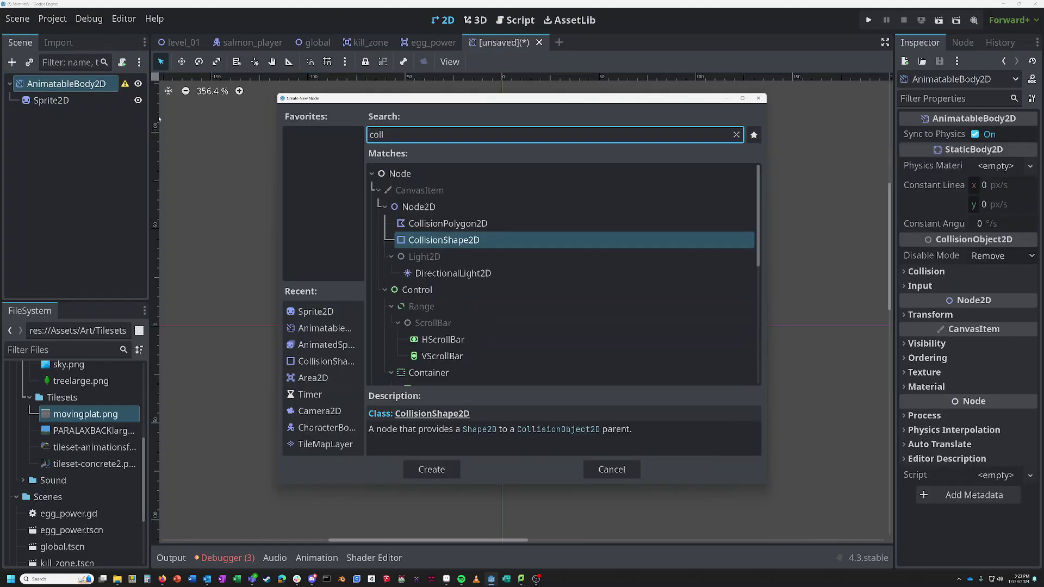
double_click(445, 241)
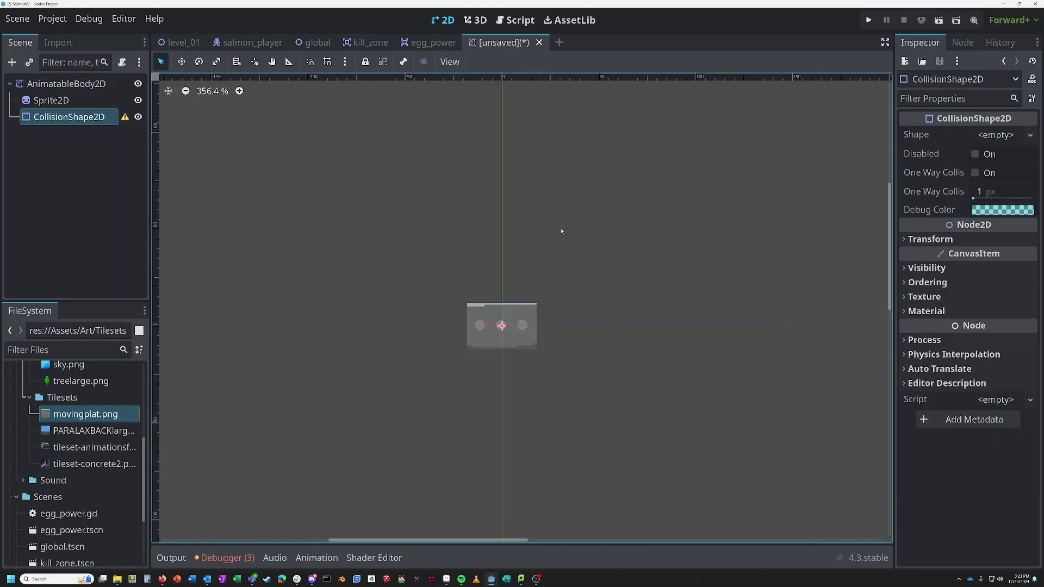
Step: Give the CollisionShape2D a rectangle shape and resize it to cover the platform sprite
click(996, 134)
click(973, 219)
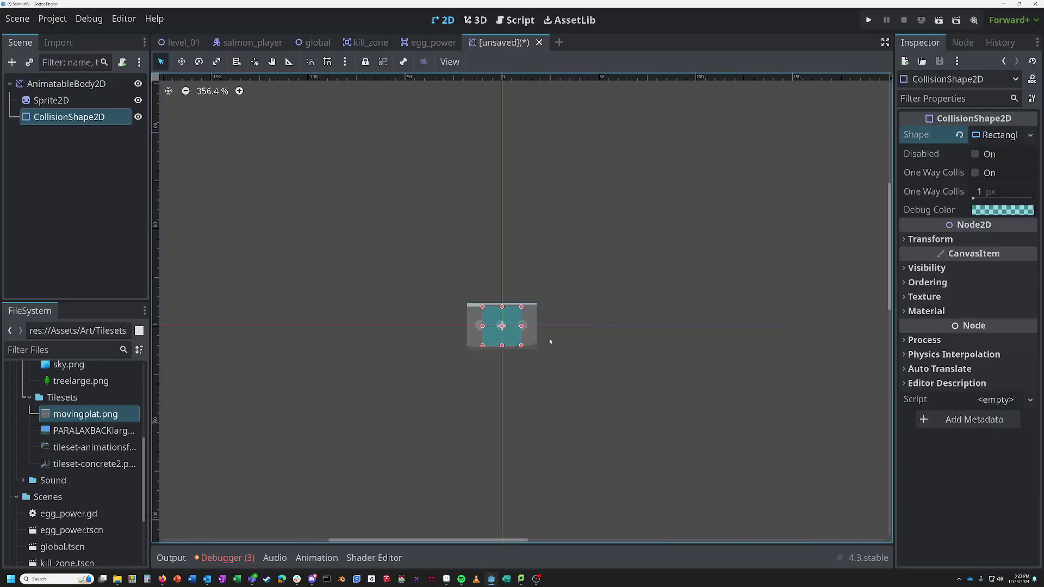
drag(522, 347, 467, 348)
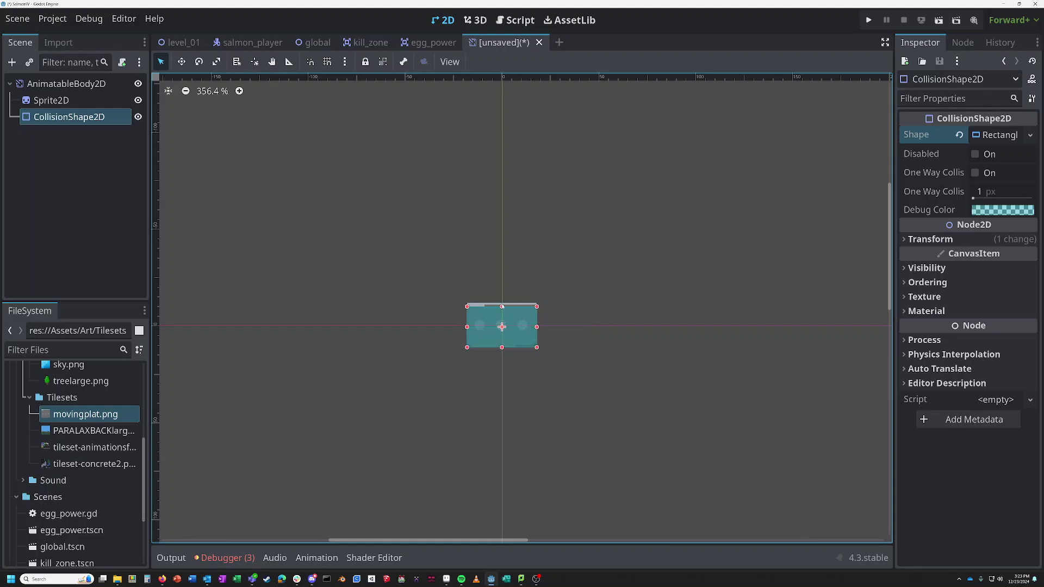
drag(502, 307, 502, 304)
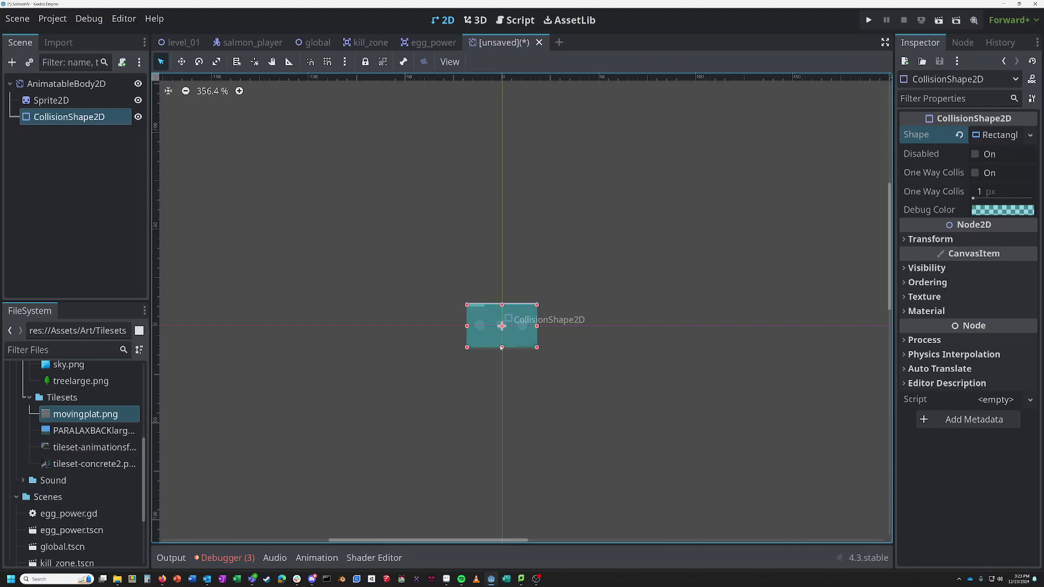
click(114, 161)
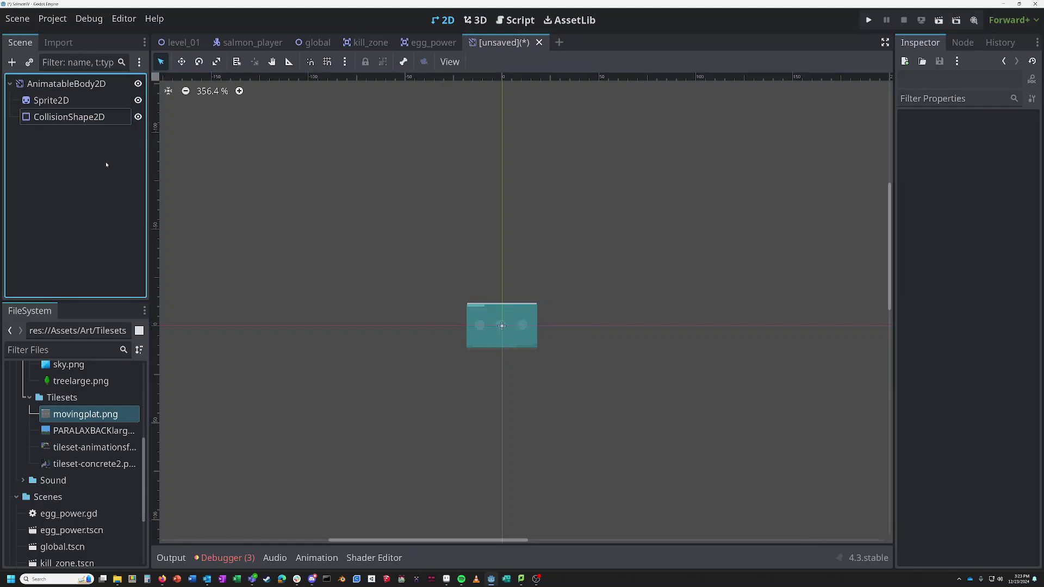
Step: Open the animation editor and add an AnimationPlayer child node to the AnimatableBody2D root
click(99, 85)
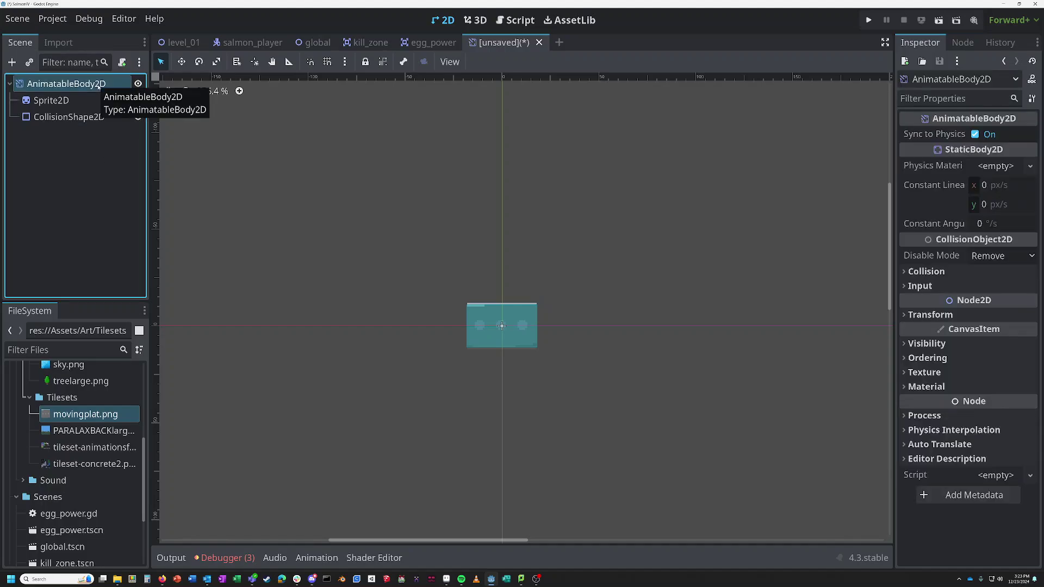
click(317, 558)
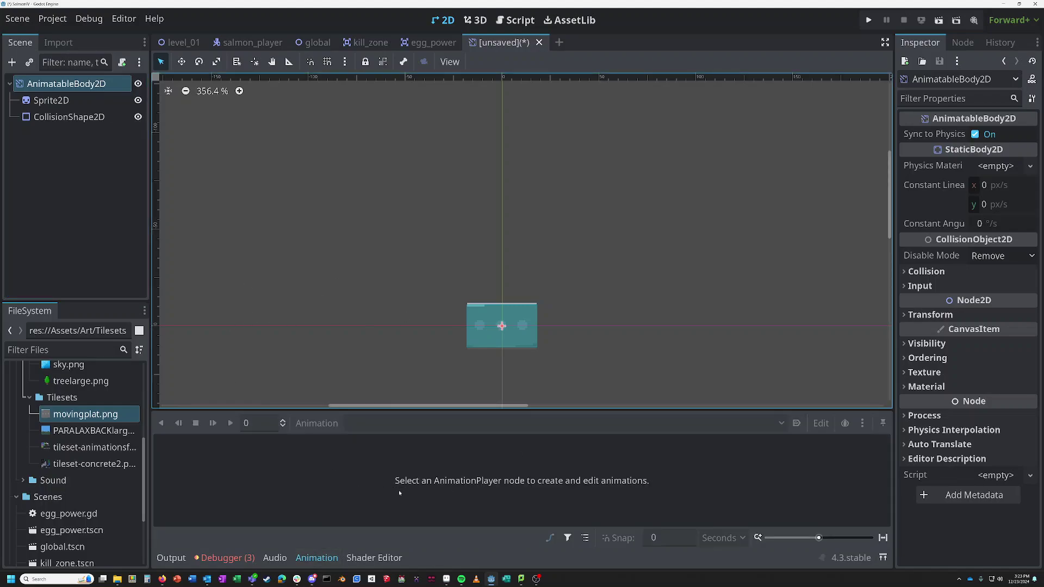
mouse_move(312, 578)
click(37, 167)
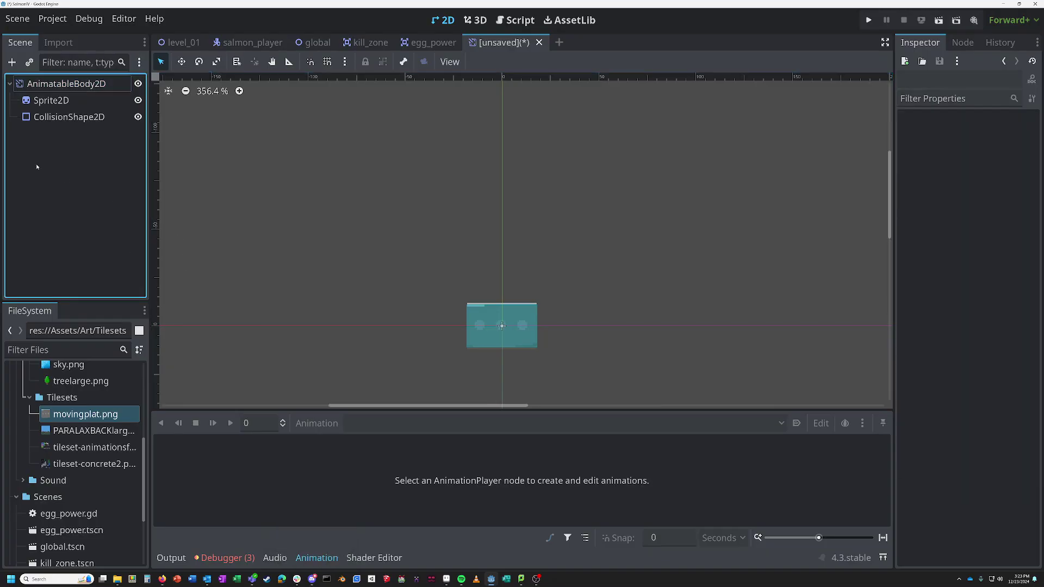
click(42, 89)
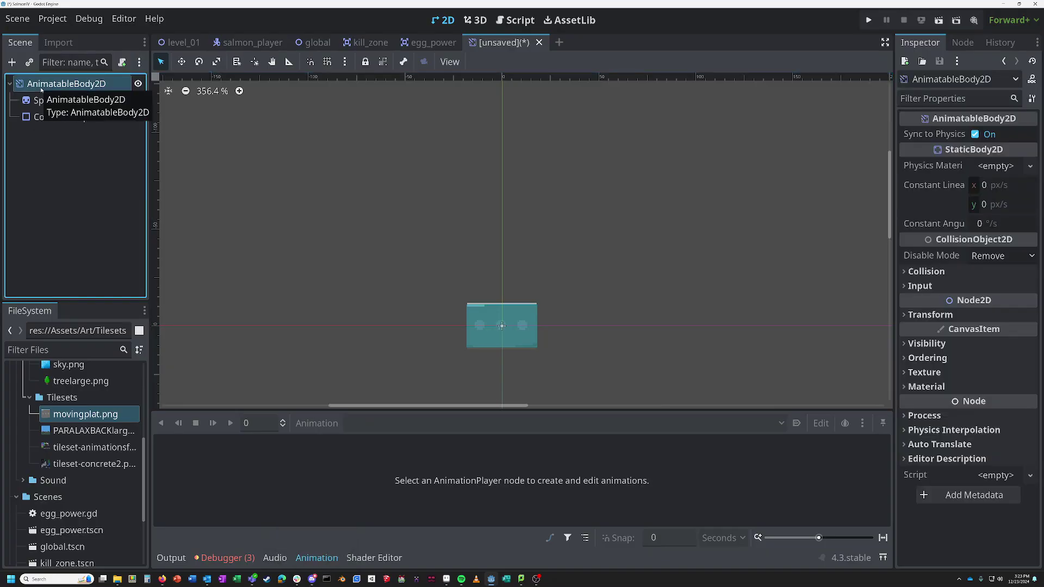
click(12, 62)
text(ani)
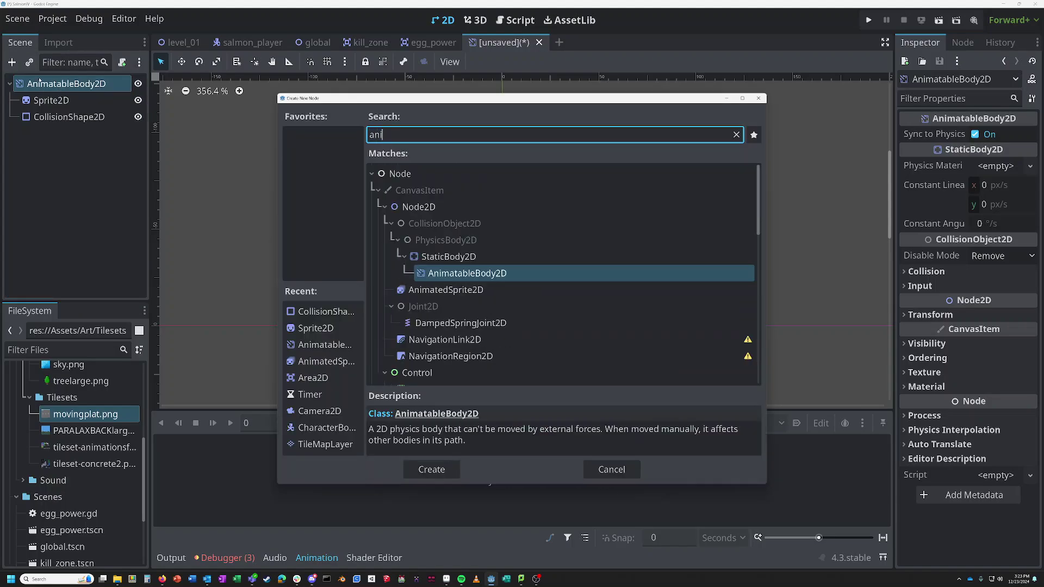
text(mation)
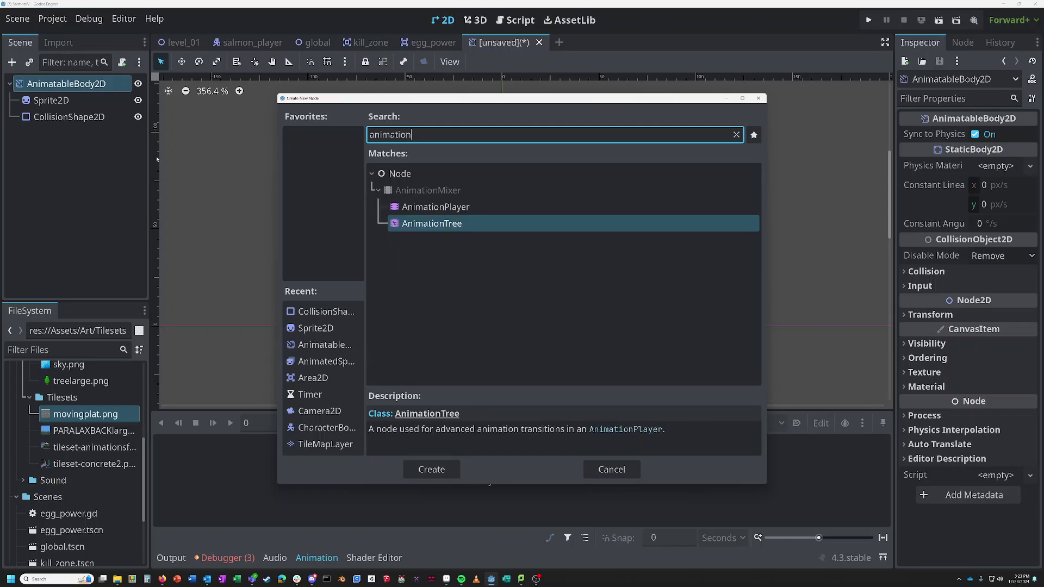
click(434, 207)
double_click(434, 206)
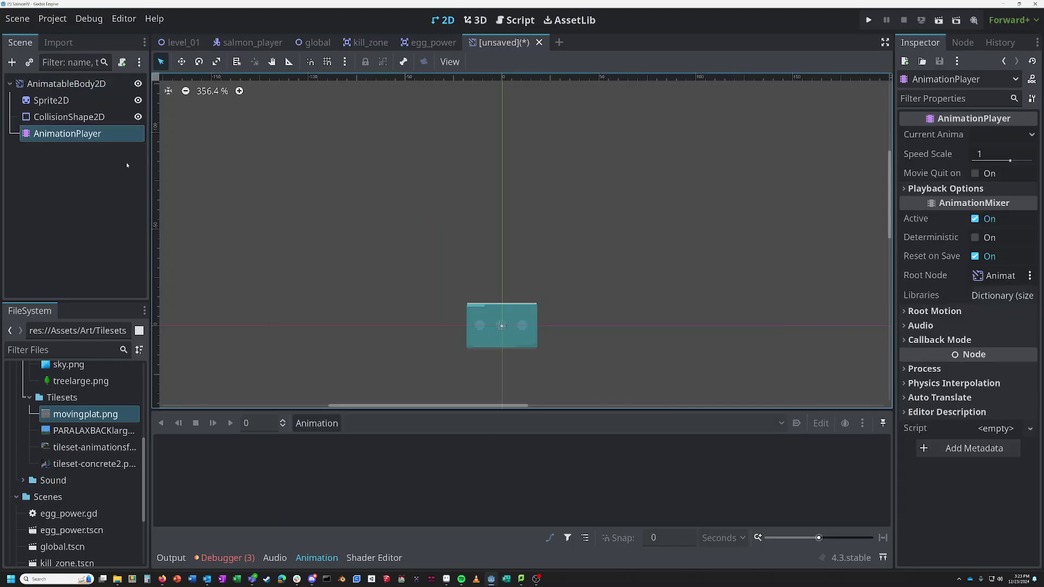
Step: Delete the AnimationPlayer node from the unsaved platform scene
click(92, 133)
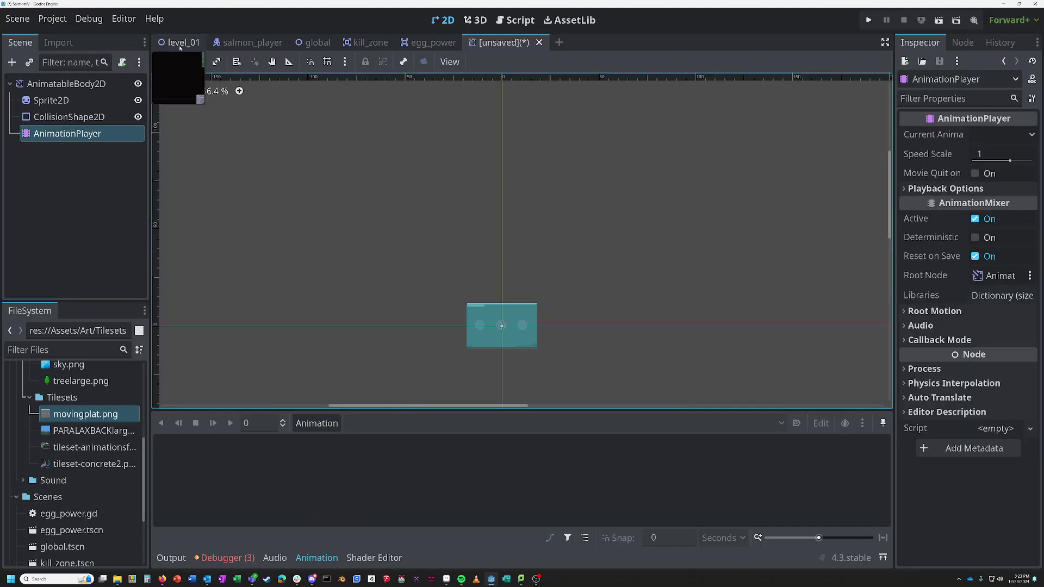
click(507, 43)
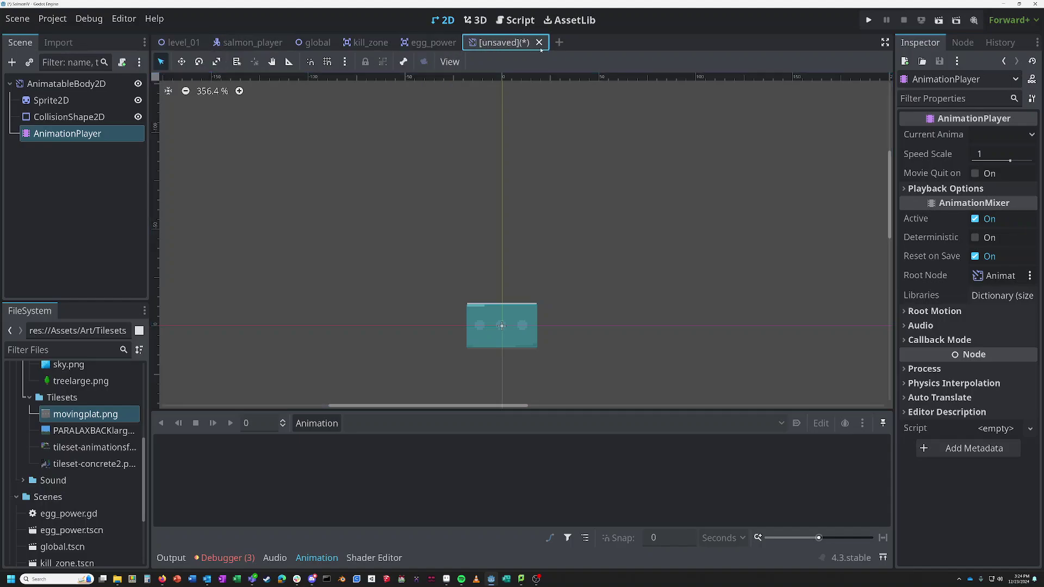
click(46, 141)
key(Delete)
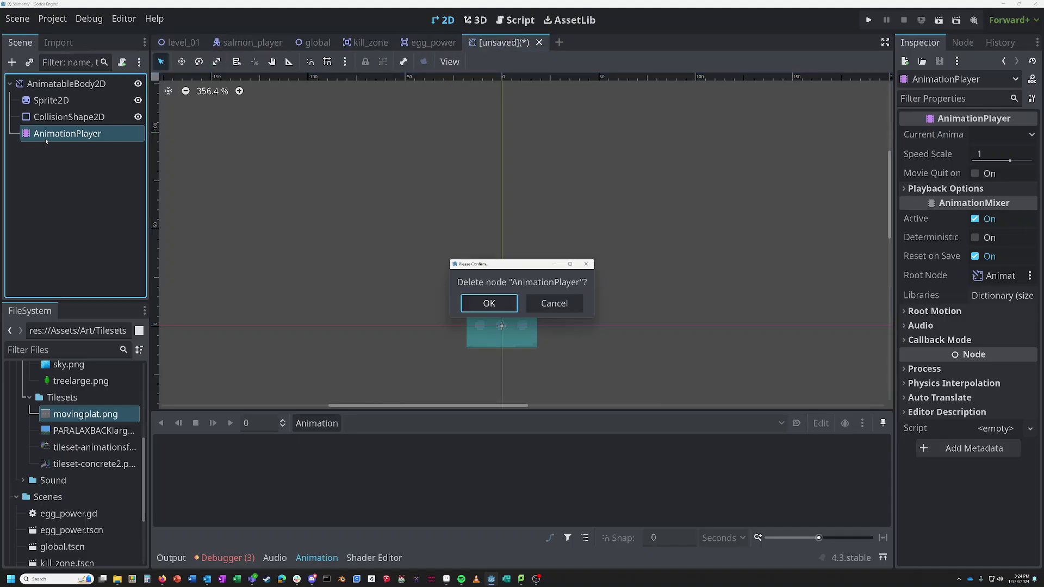
key(Return)
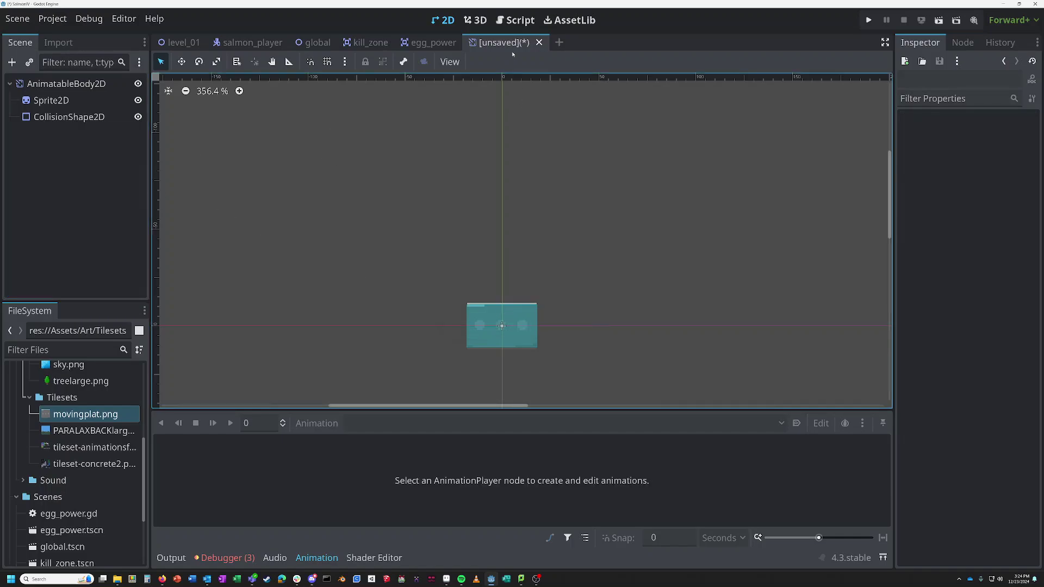
Step: Rename the root node to MovingPlatform and save the scene as moving_platform.tscn in res://Scenes
click(64, 84)
double_click(57, 83)
text(MovingPlatform)
key(Return)
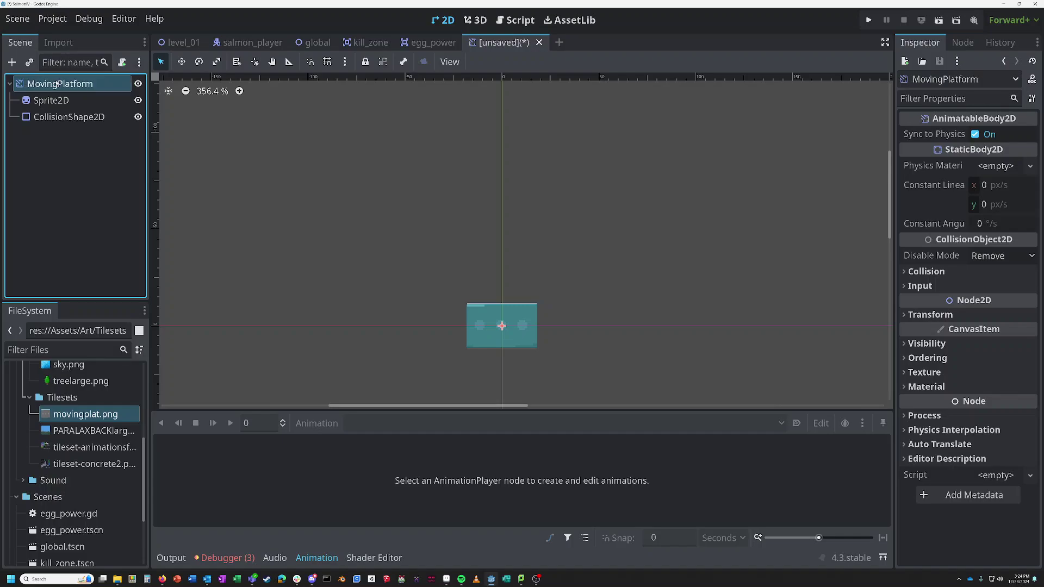
key(ctrl+s)
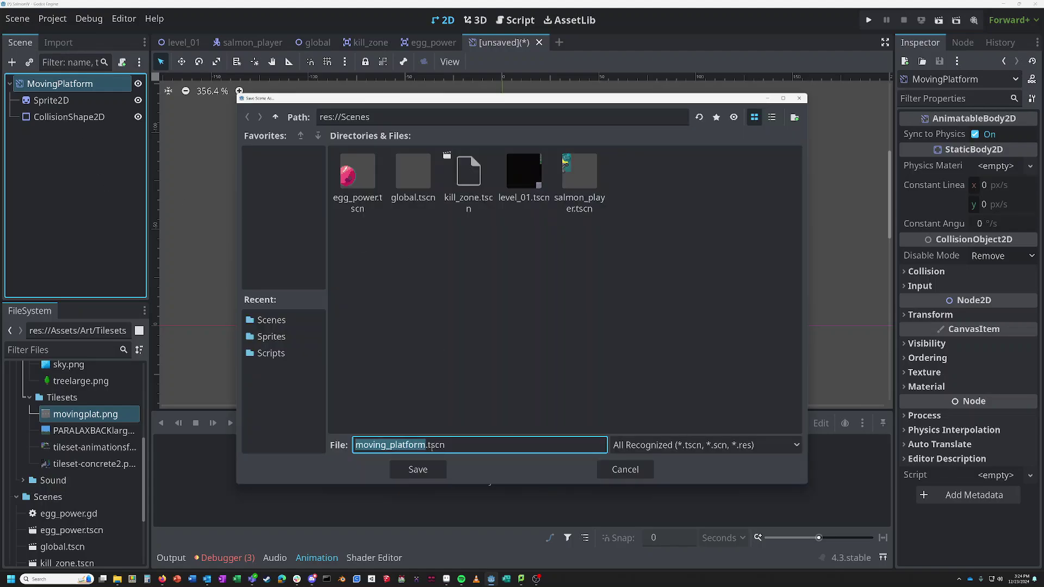
click(417, 469)
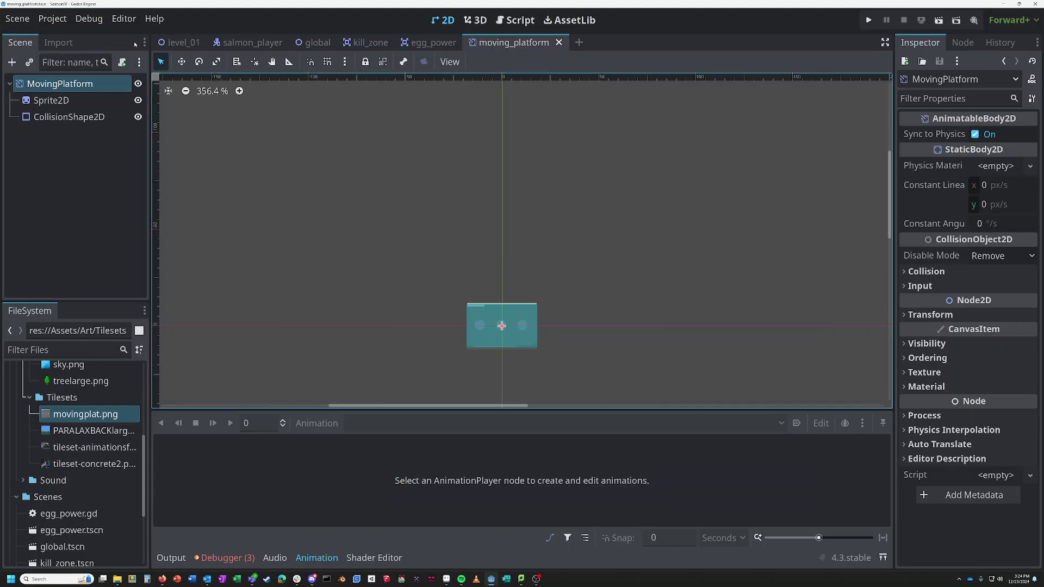
Step: Instance moving_platform.tscn under the Level01 root in level_01 and move it into the gap between the two stone pillars
click(179, 42)
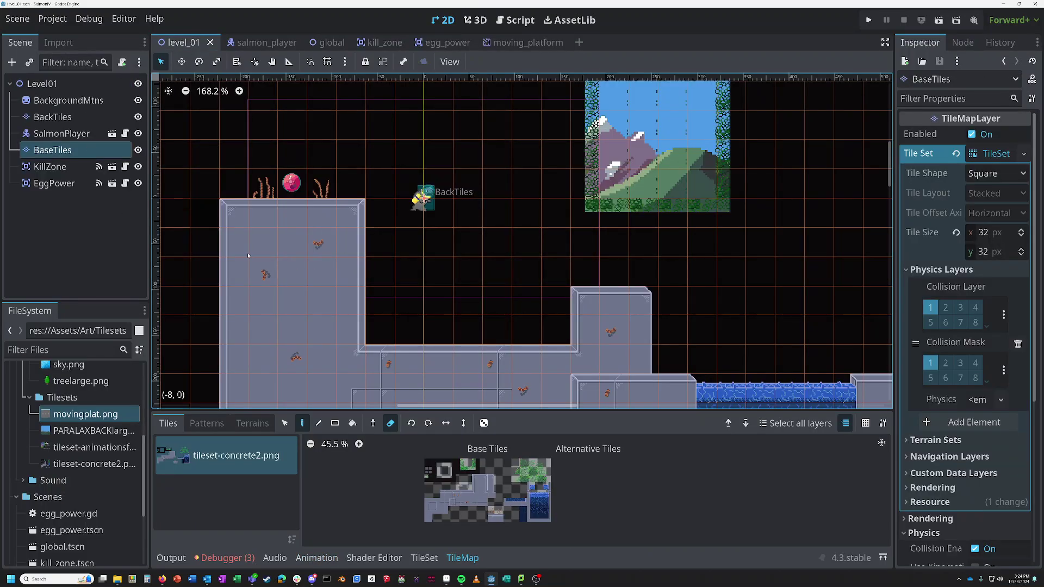
click(42, 84)
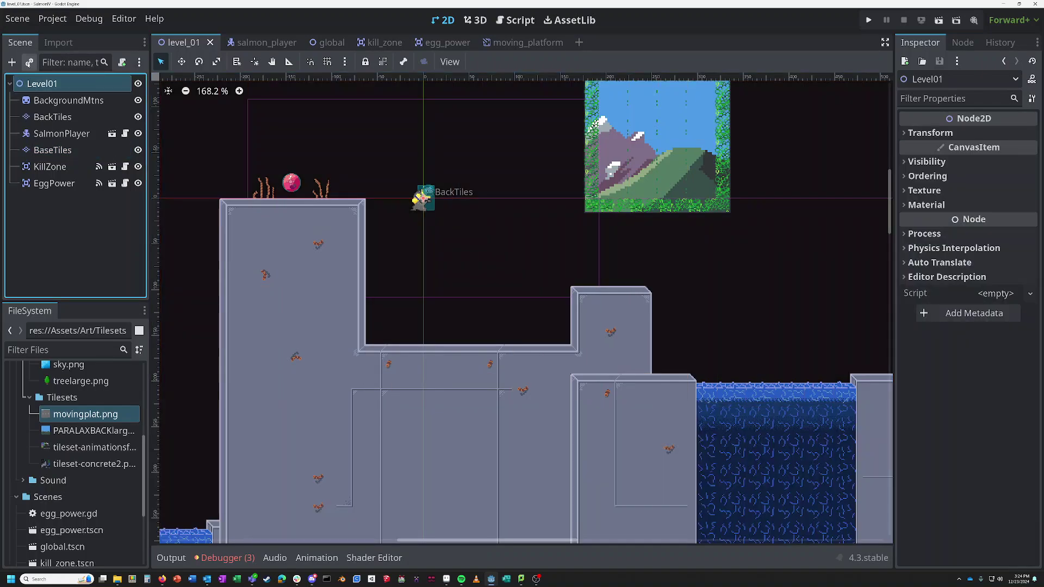
click(29, 62)
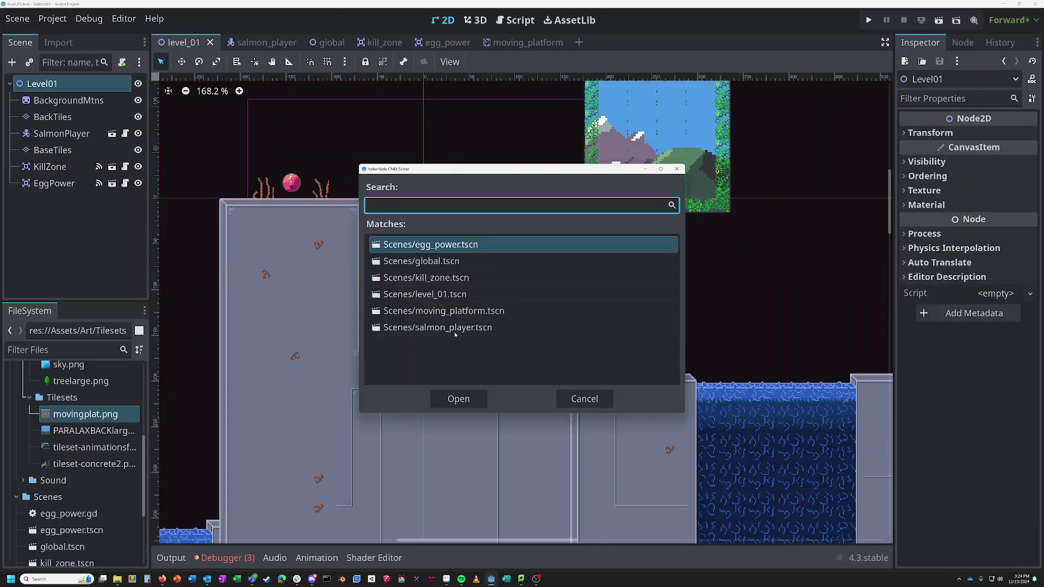
double_click(443, 310)
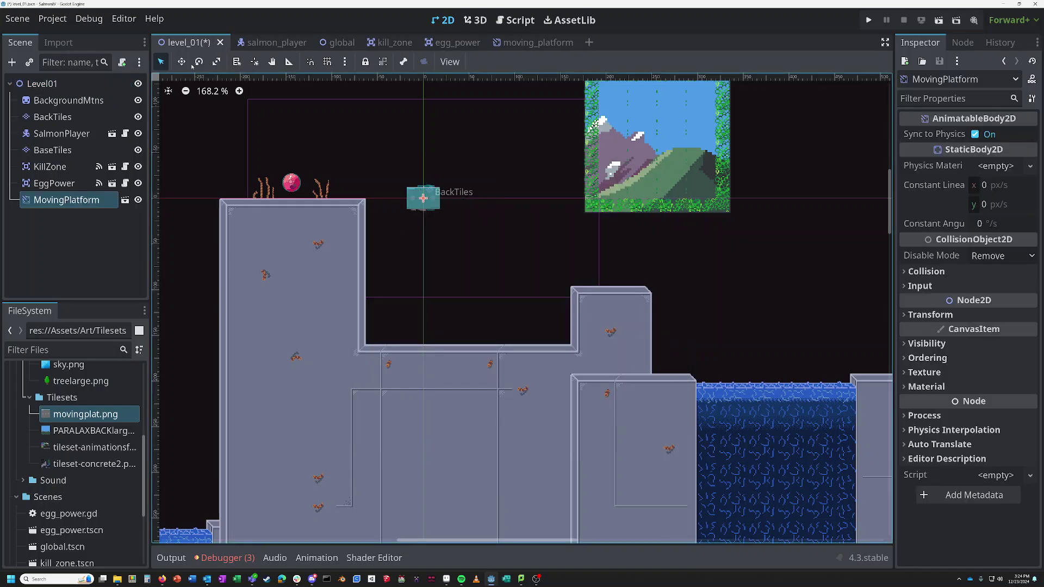
click(182, 61)
drag(422, 226, 551, 245)
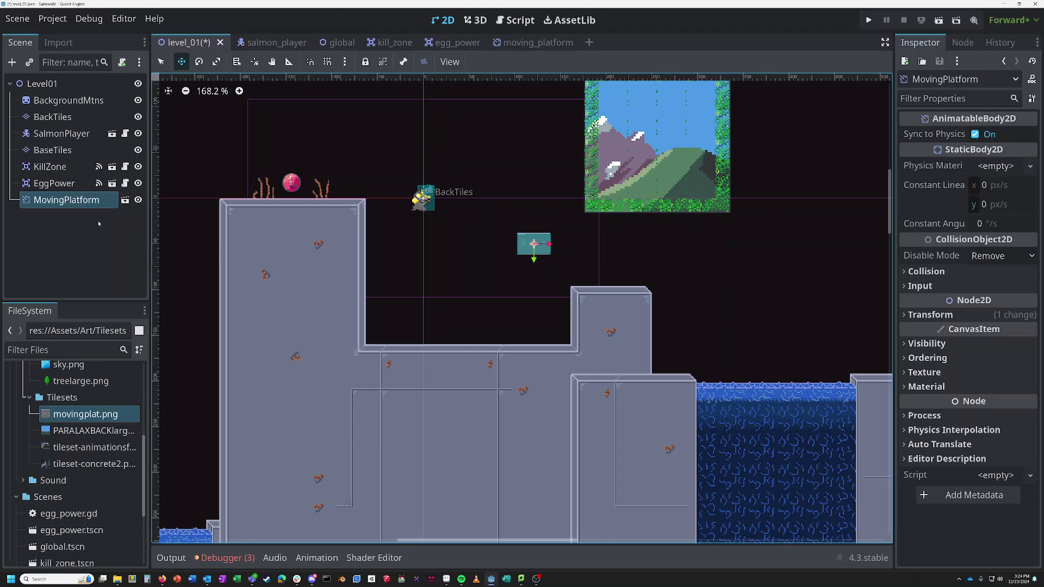
Step: Add an AnimationPlayer child node to the MovingPlatform instance
right_click(73, 203)
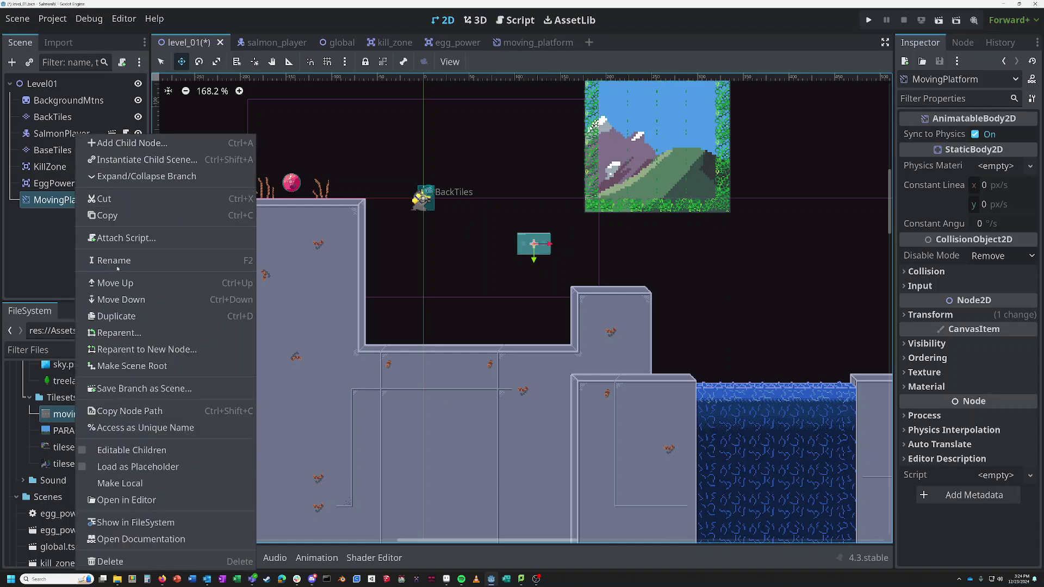
click(23, 205)
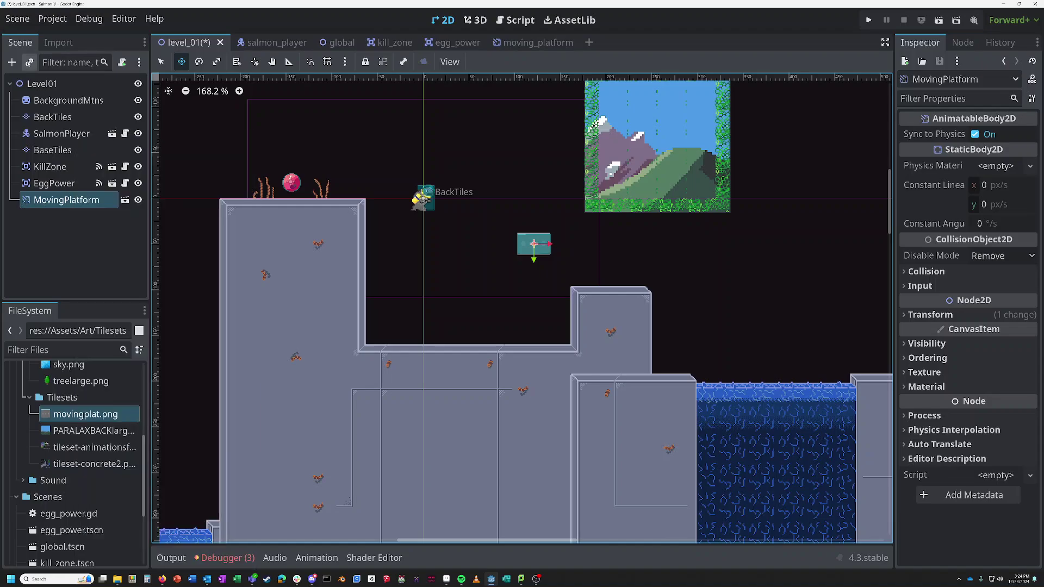
click(12, 62)
text(animation)
click(470, 207)
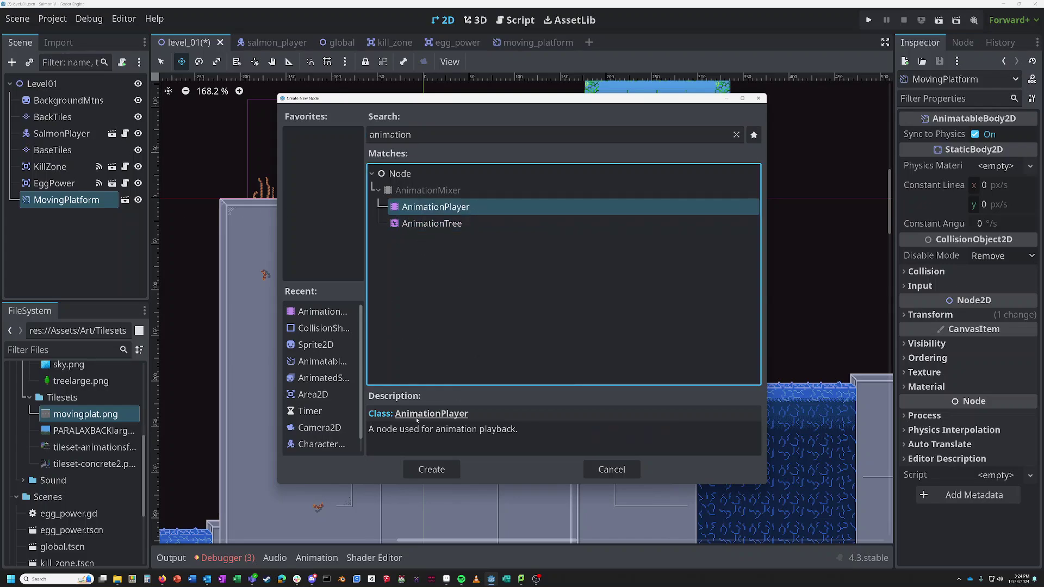
click(431, 469)
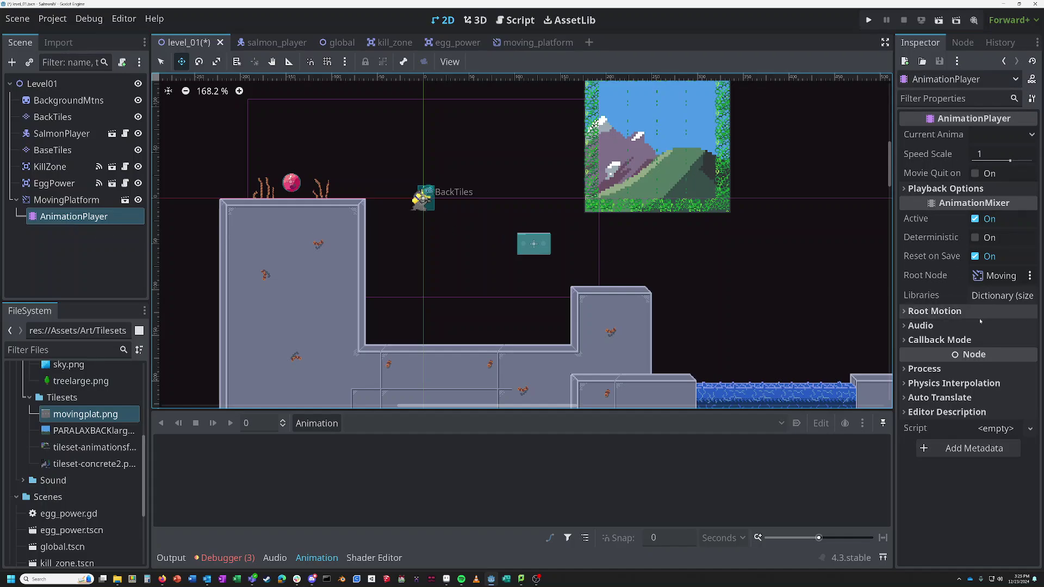
click(996, 137)
click(996, 137)
click(1000, 150)
click(999, 136)
click(995, 144)
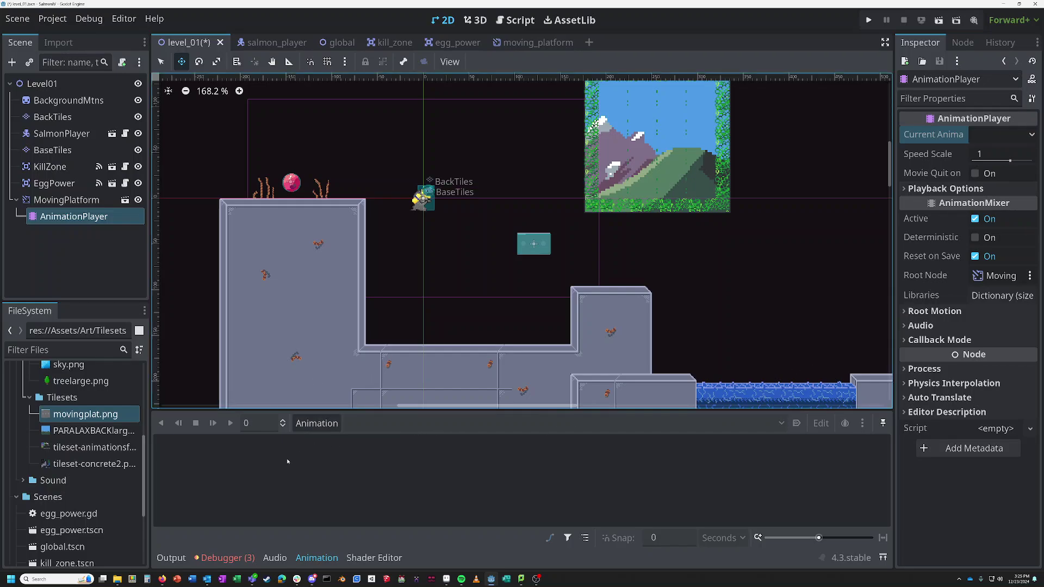
Step: Create a new animation named movingplatform1 in the AnimationPlayer
click(317, 558)
click(317, 558)
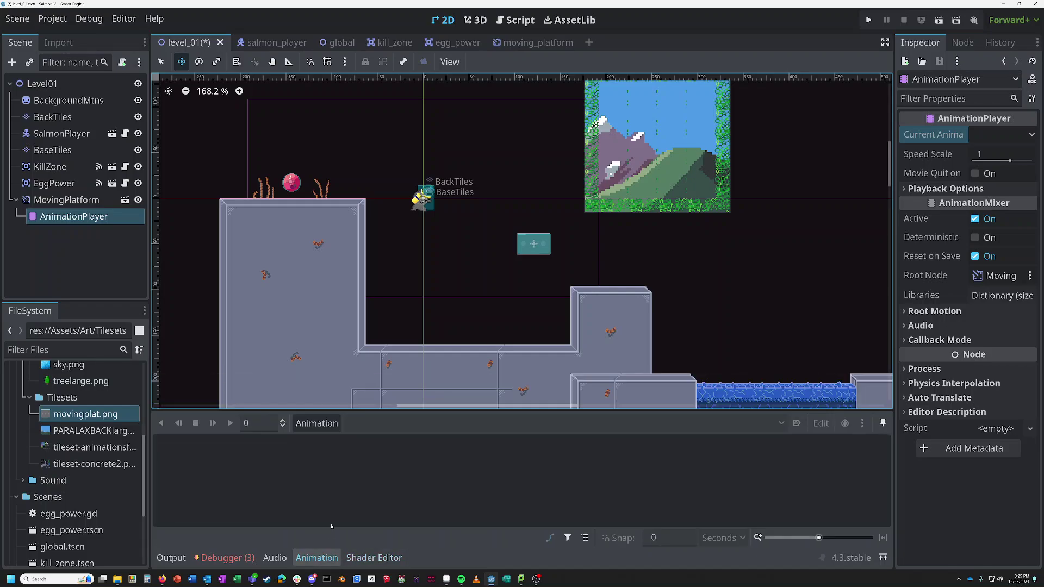
click(318, 423)
click(333, 438)
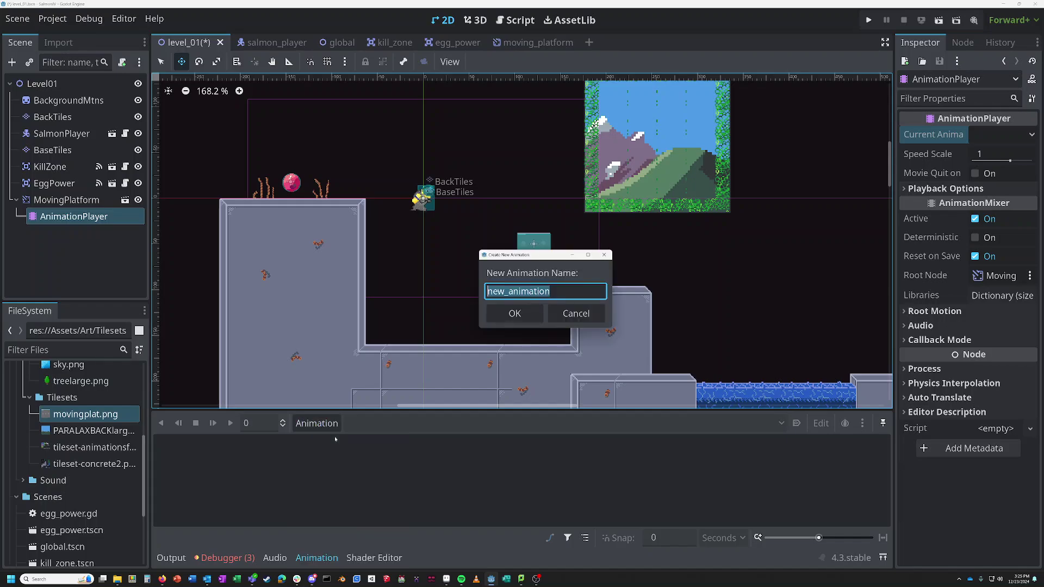
text(movingplatform2)
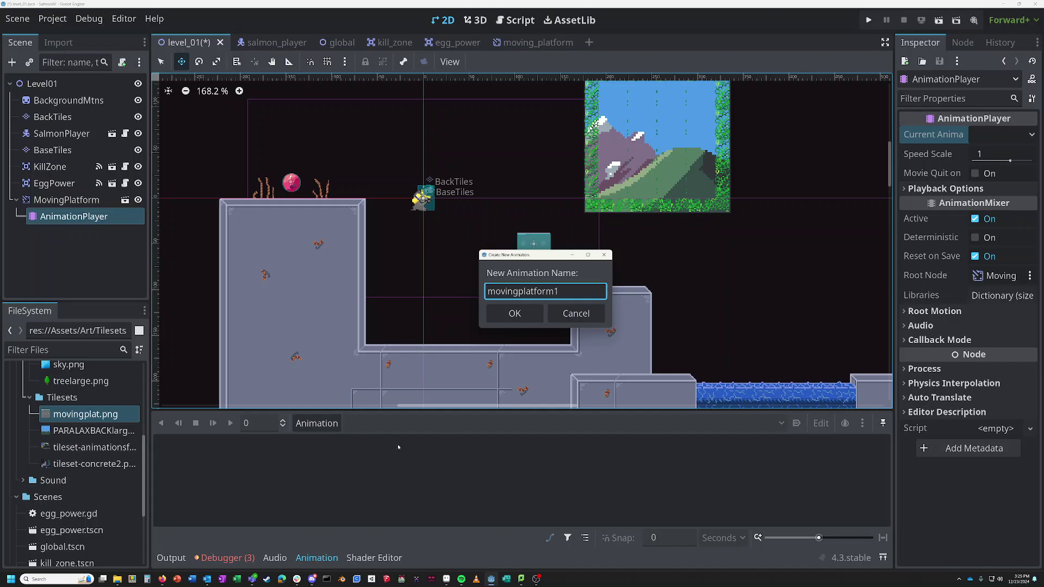
click(514, 315)
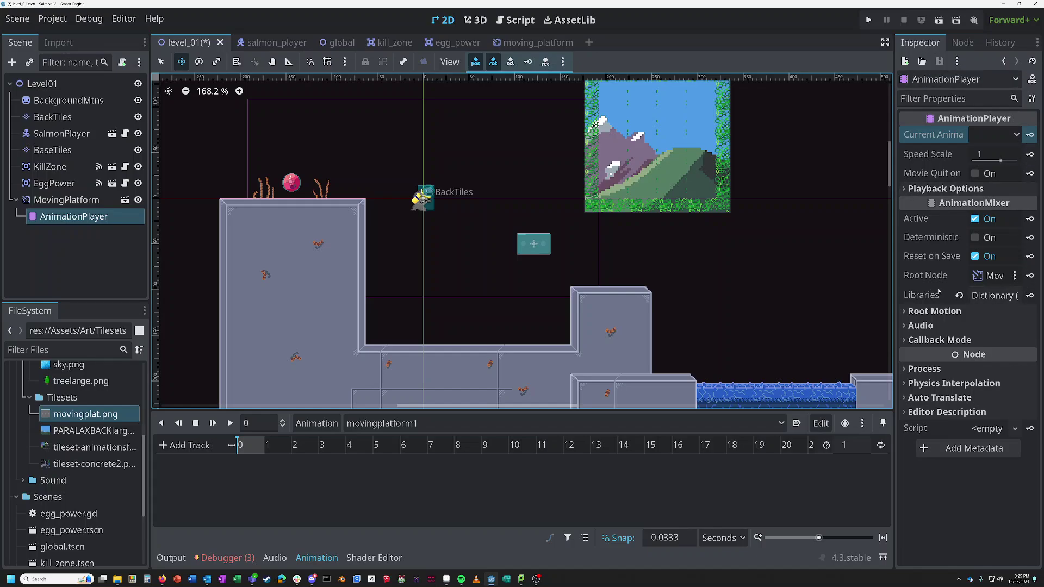
Step: Move MovingPlatform to about x 142, y 50 px and key its position at 0 s on a new track with a RESET track
click(72, 202)
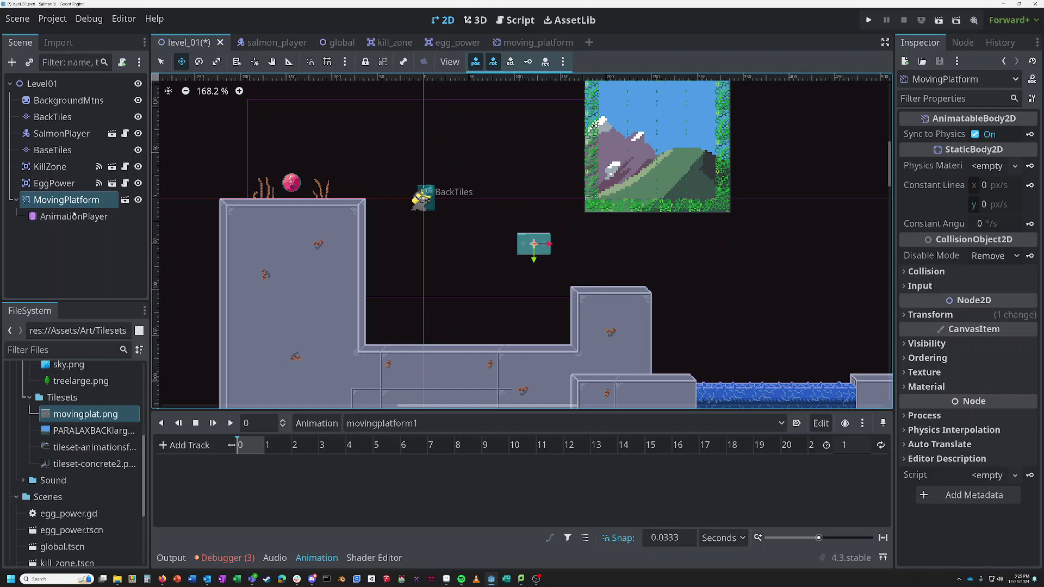
click(74, 216)
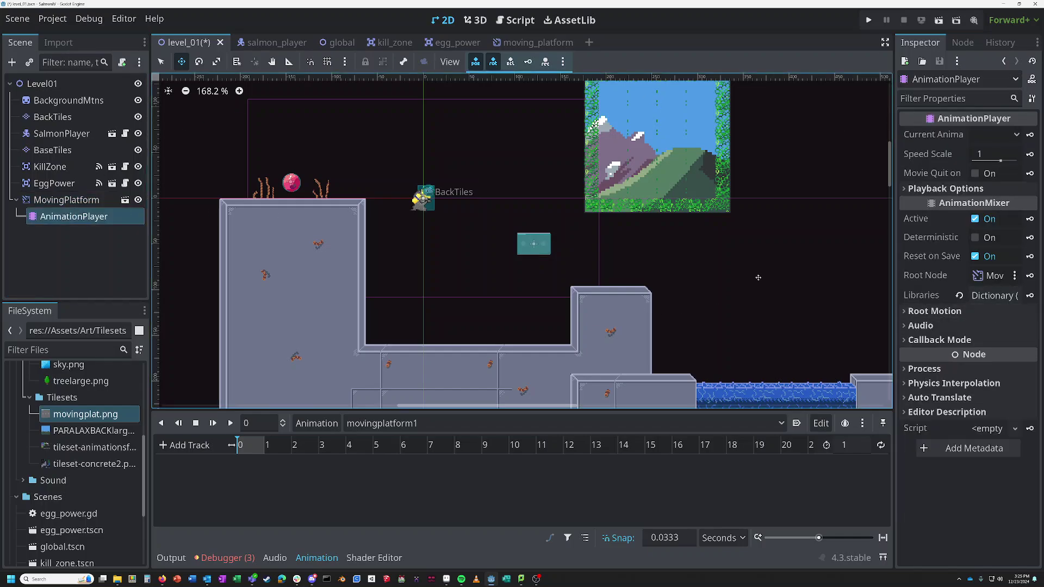
click(47, 204)
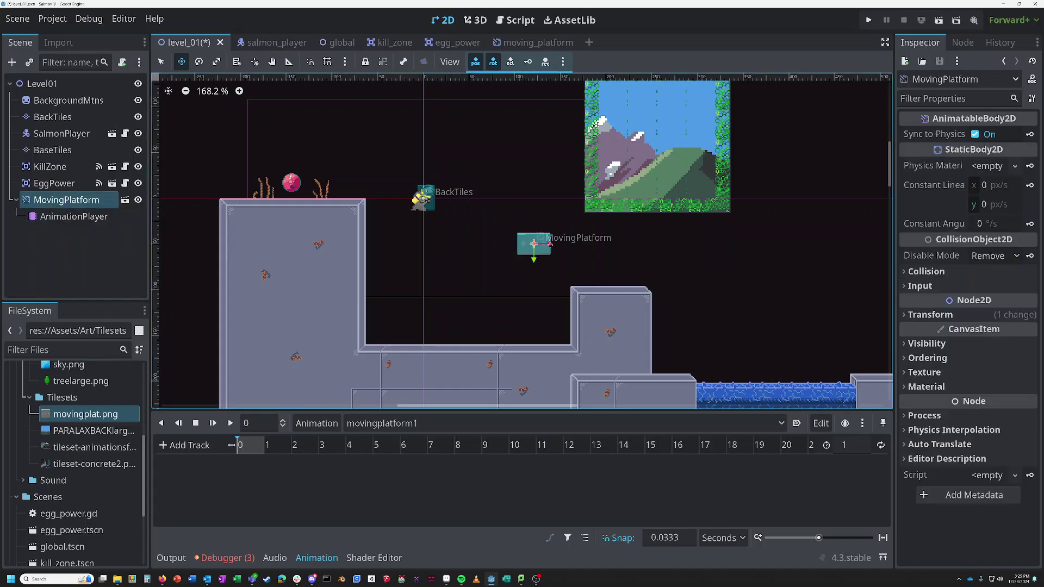
drag(542, 247, 570, 245)
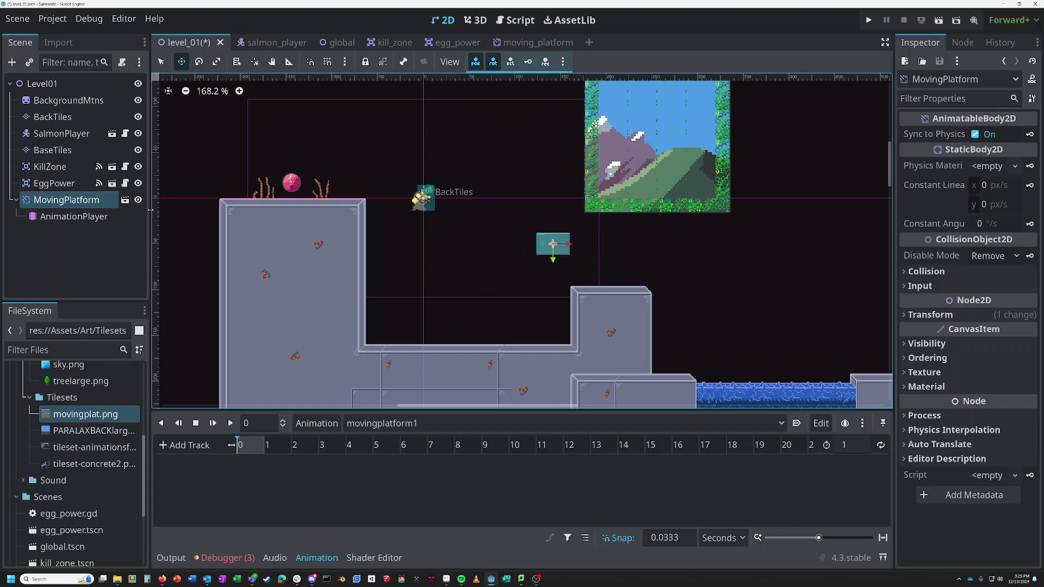
click(44, 201)
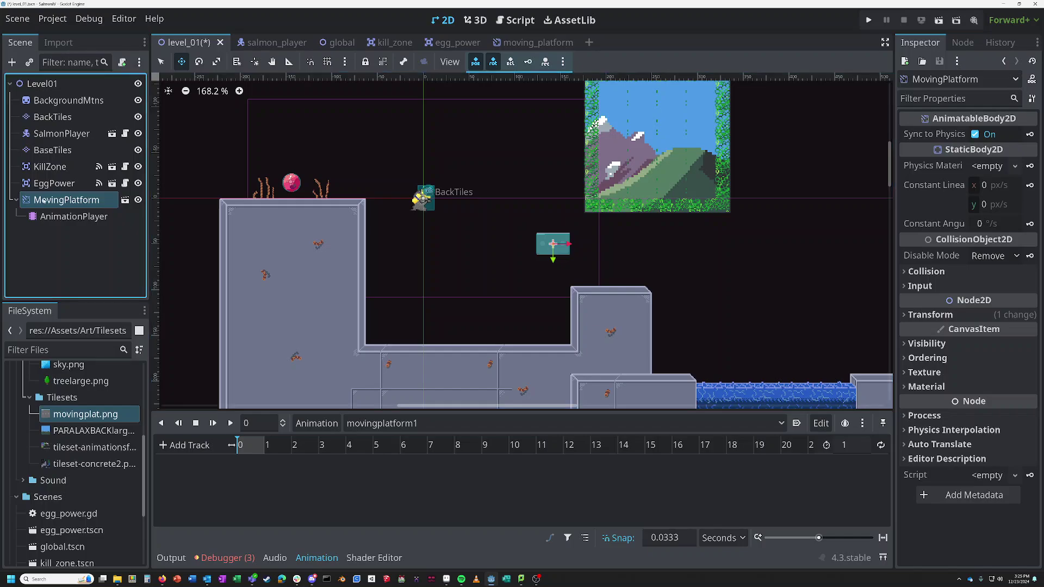
click(905, 315)
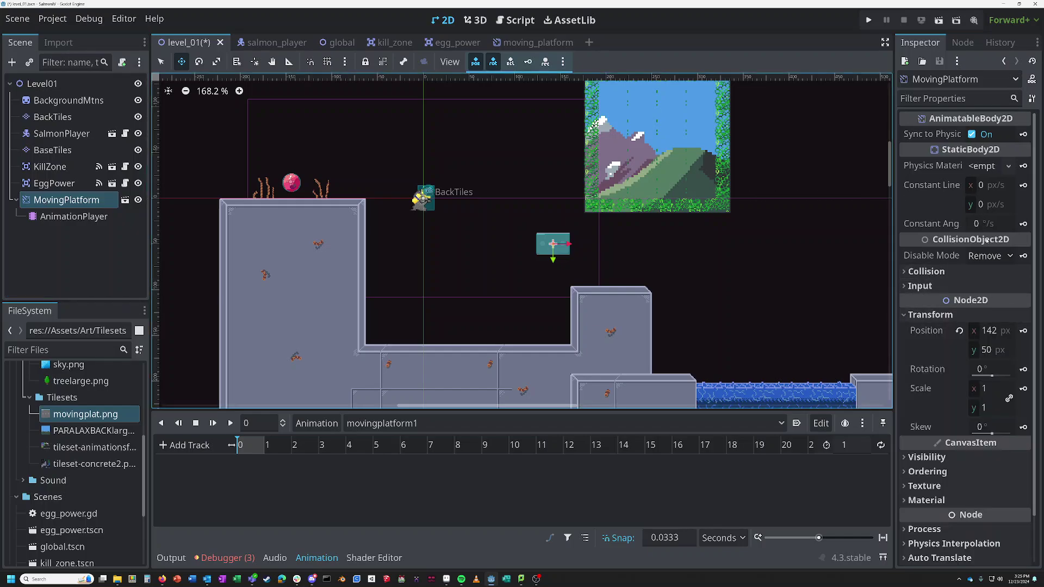
click(1023, 331)
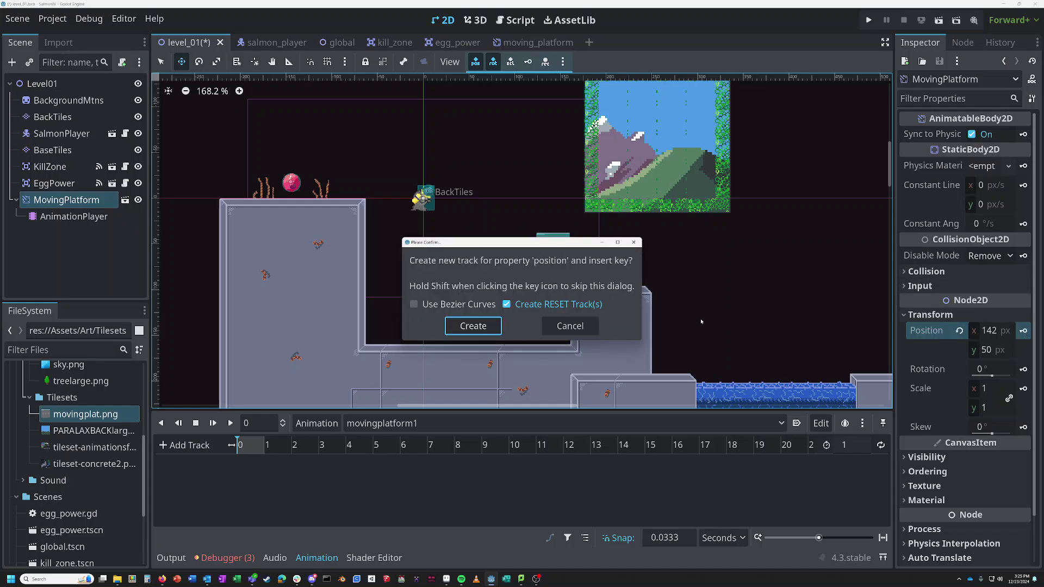
click(473, 326)
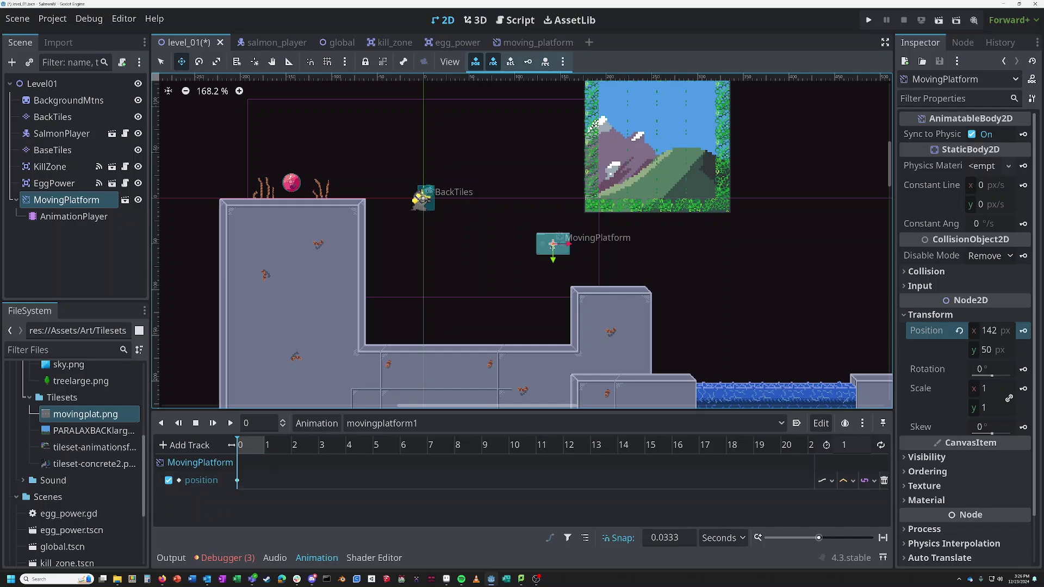
Step: At 1 s on the timeline, move MovingPlatform beside the tall pillar at about x -41 px and insert a position key
drag(566, 243, 567, 245)
drag(241, 442, 264, 444)
drag(569, 244, 405, 237)
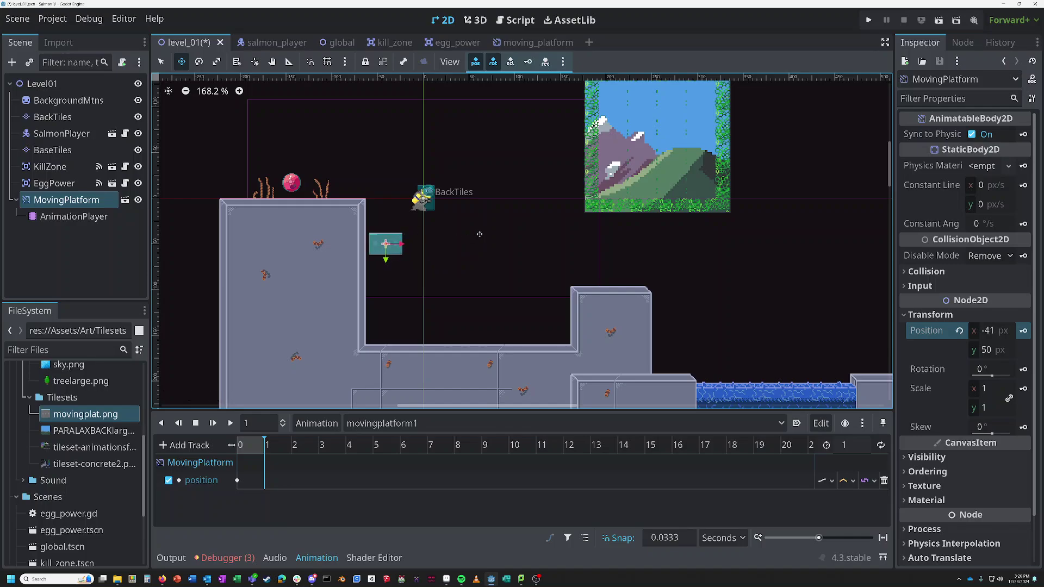
click(1023, 332)
Step: Preview the movingplatform1 animation from 0 s and stop it
drag(268, 438, 240, 438)
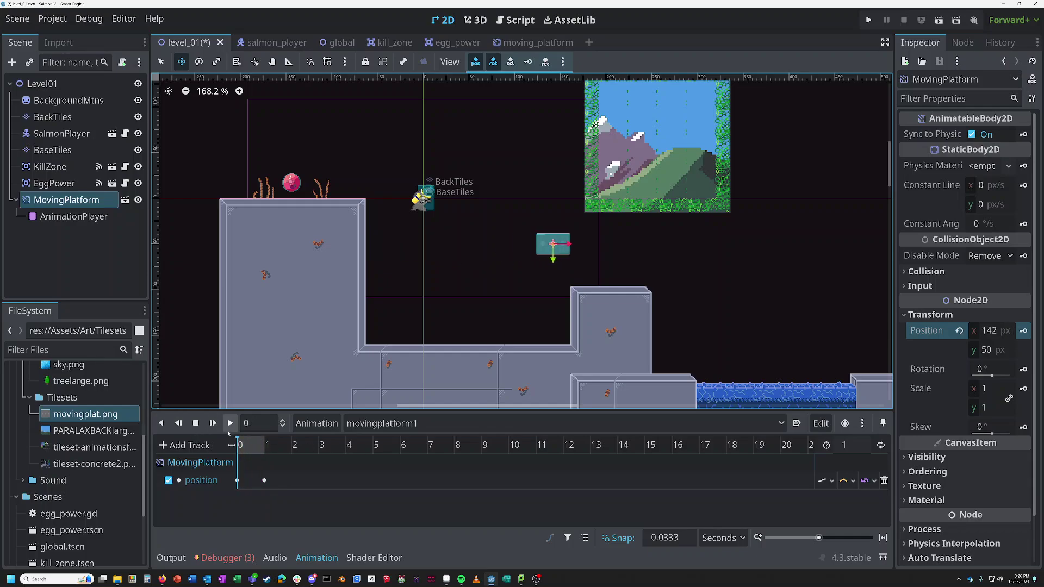
click(231, 424)
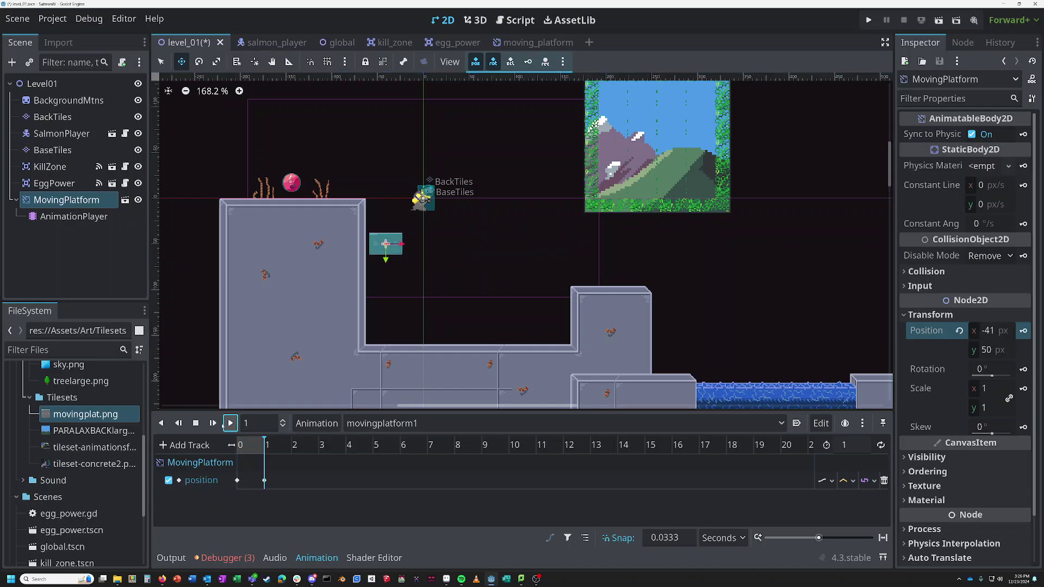
click(197, 423)
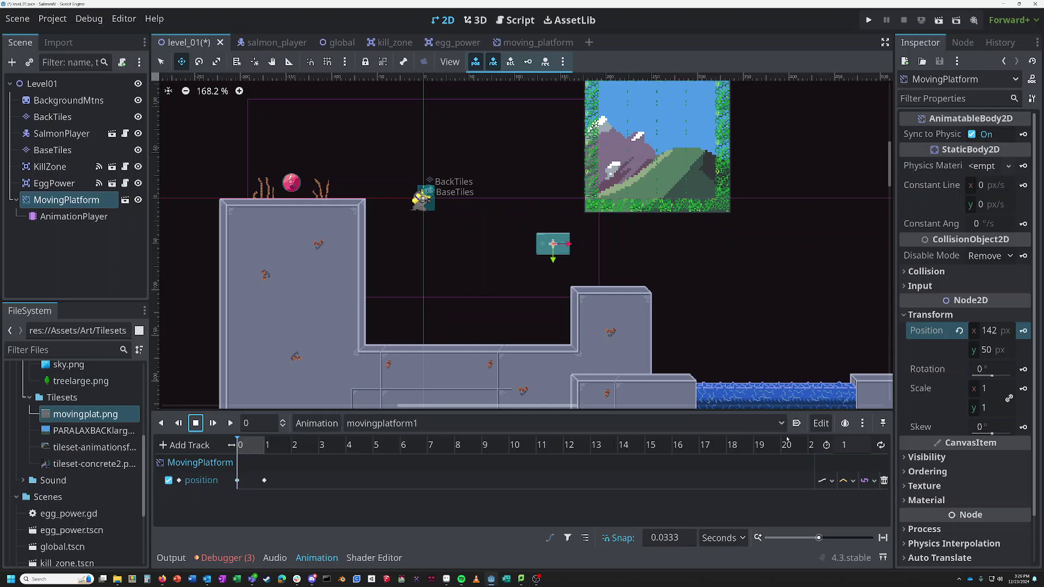
Step: Set the animation's looping to ping-pong and preview the platform's back-and-forth motion
click(881, 445)
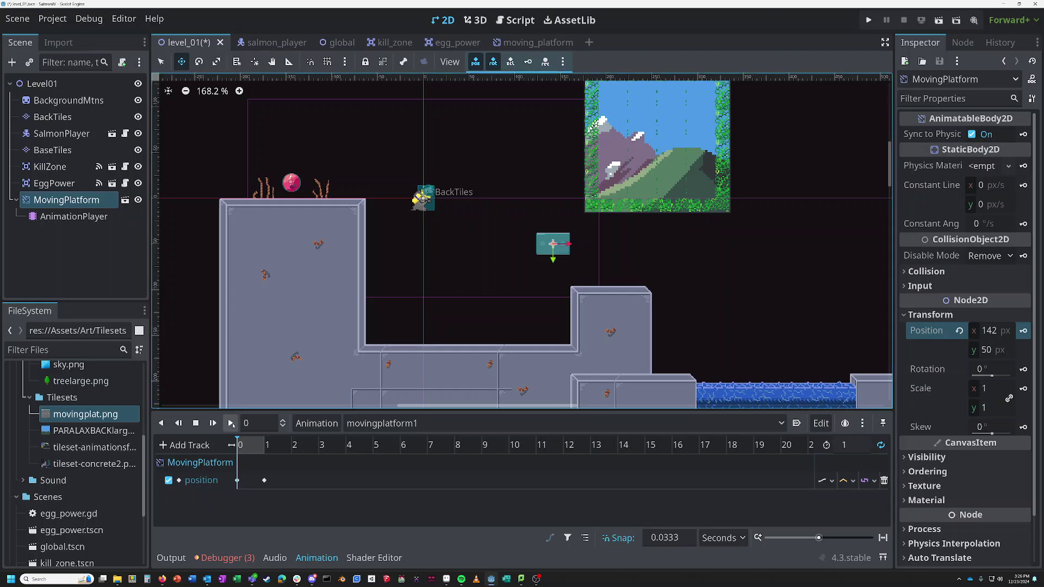
click(232, 423)
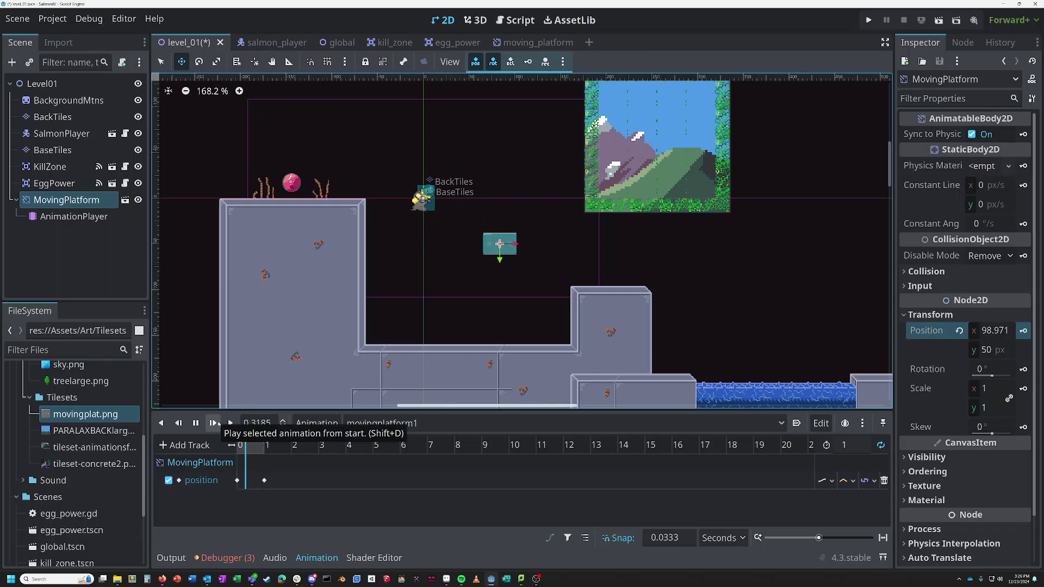
click(196, 423)
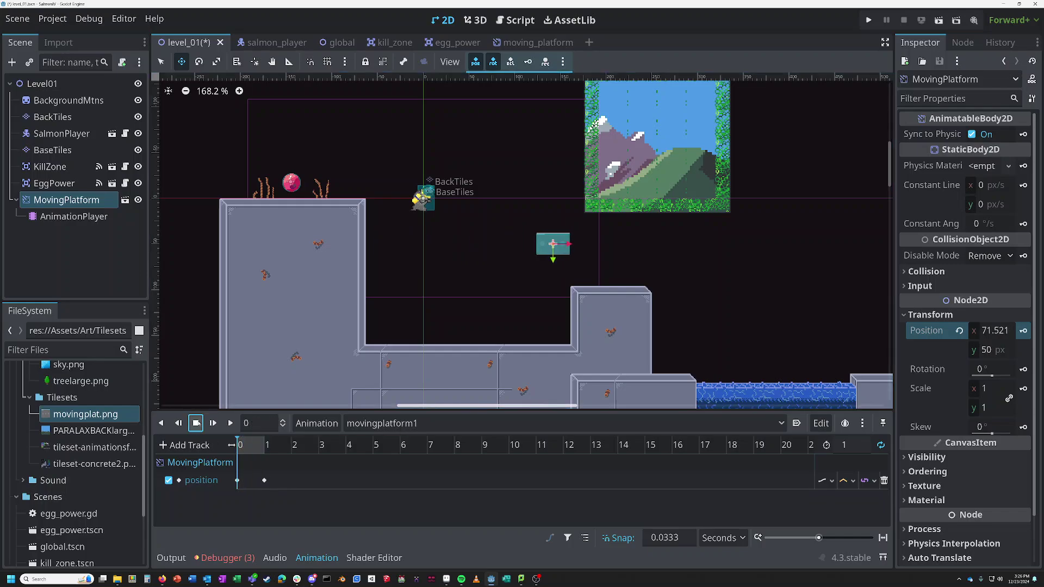
click(880, 445)
click(230, 423)
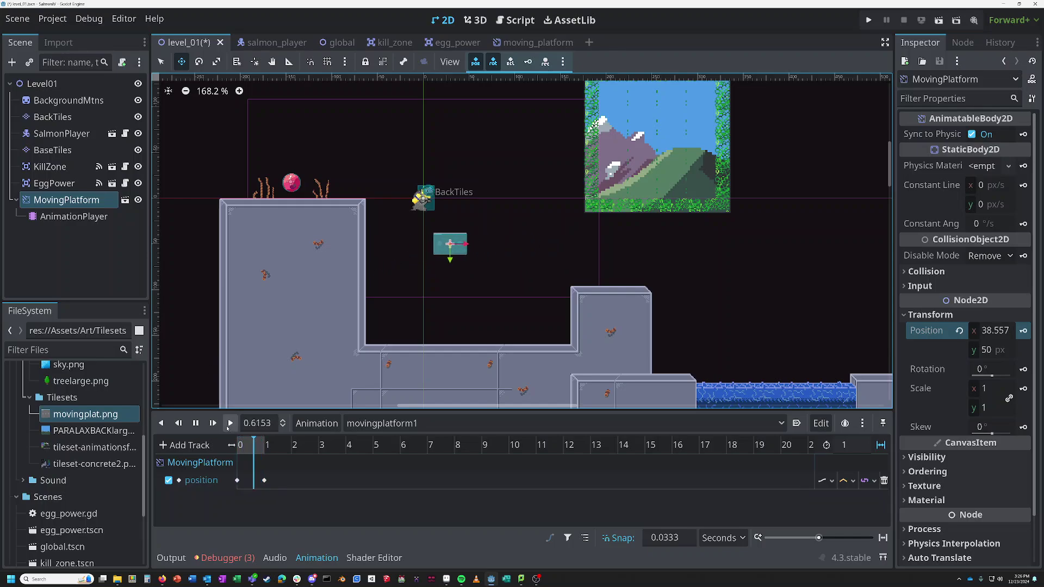
click(194, 423)
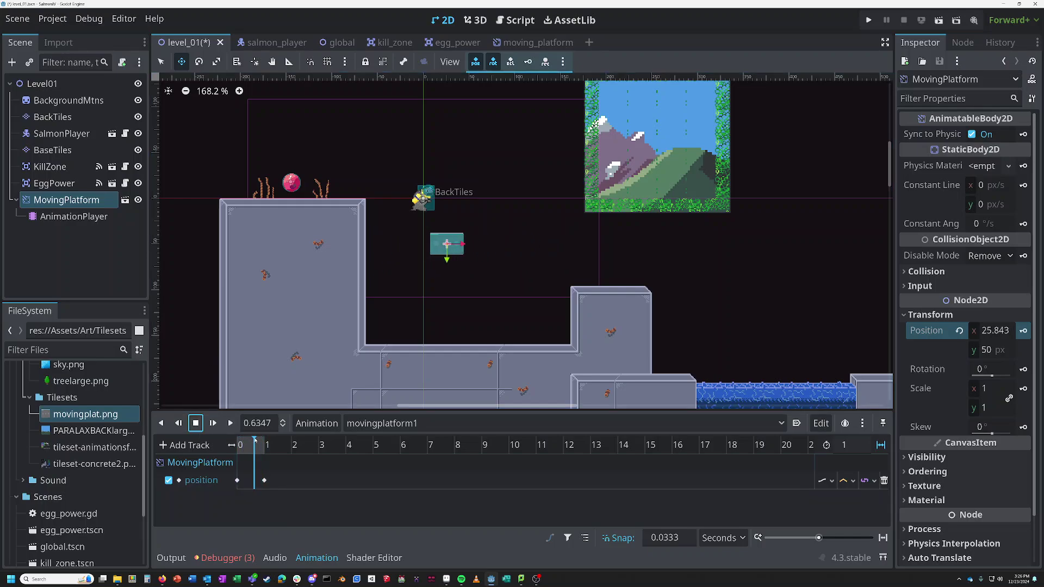
Step: Lengthen the animation to 2 seconds with the end position key at about 1.93 s, and preview the slower motion
drag(255, 440, 243, 444)
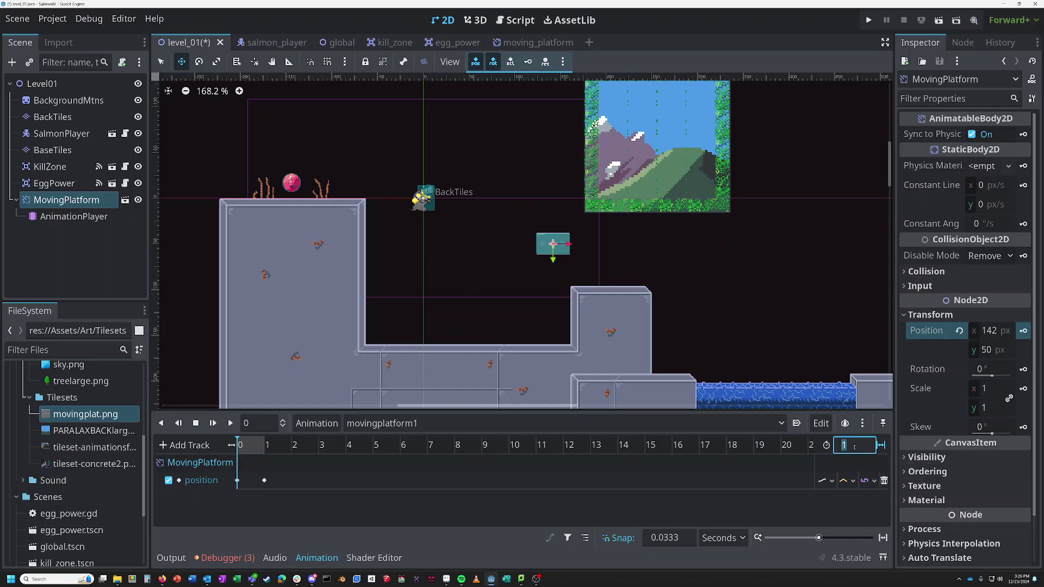
key(Return)
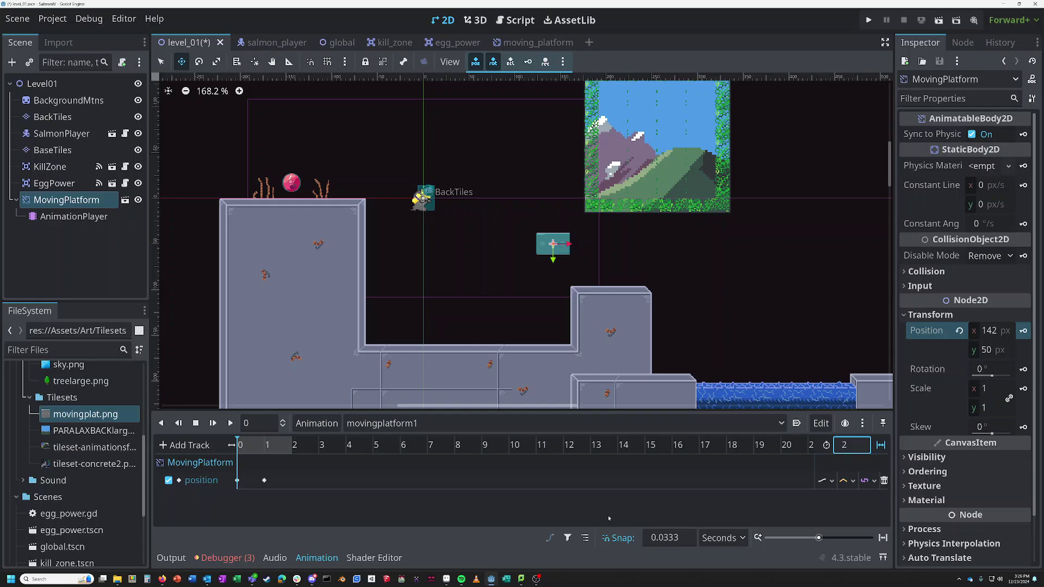
click(264, 481)
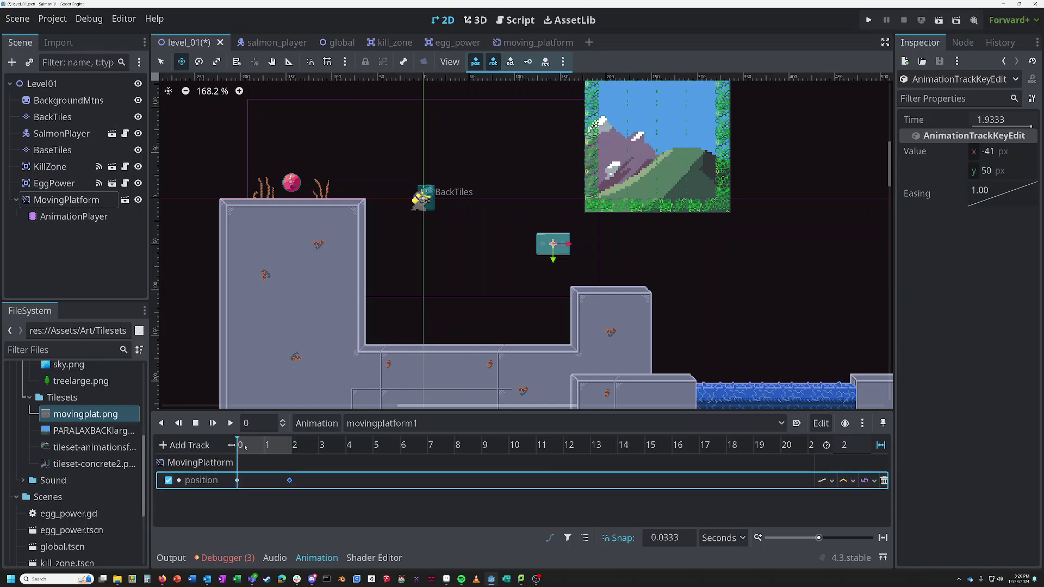
click(230, 423)
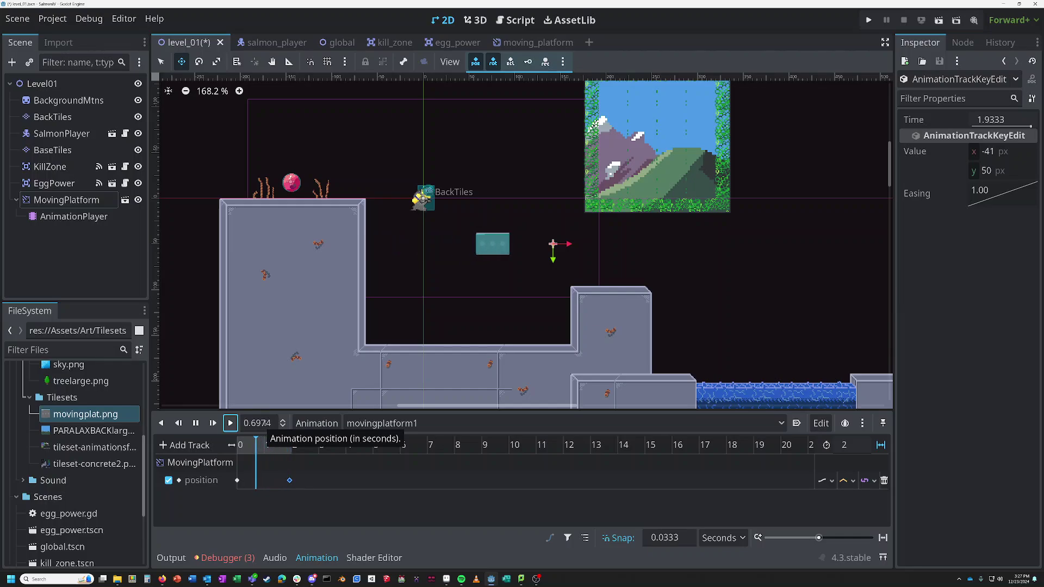
click(196, 423)
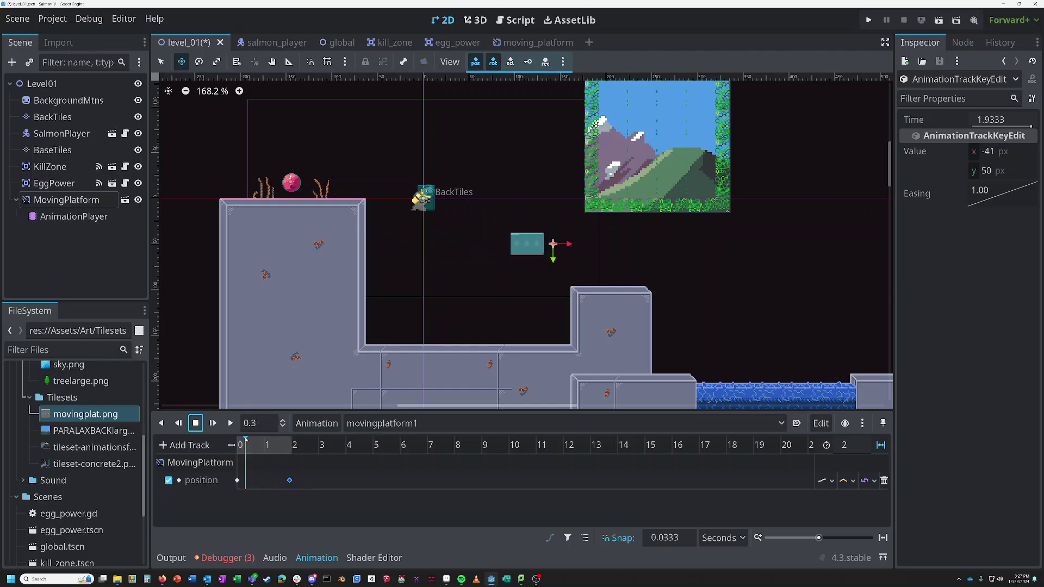
Step: Lengthen the movingplatform1 animation to 3 seconds with the end position key at about 2.97 s
drag(245, 440, 238, 441)
click(292, 482)
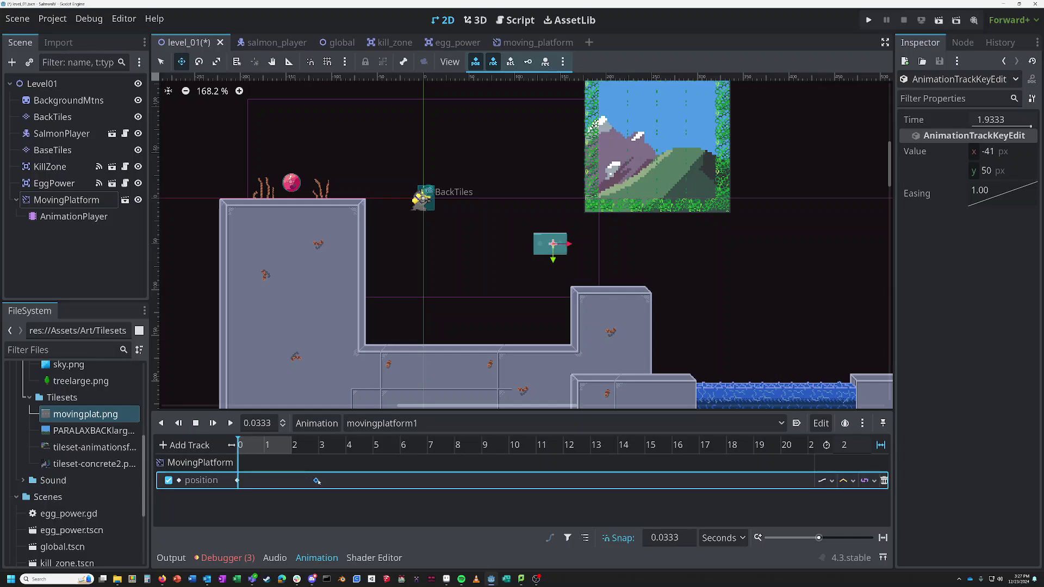
click(855, 444)
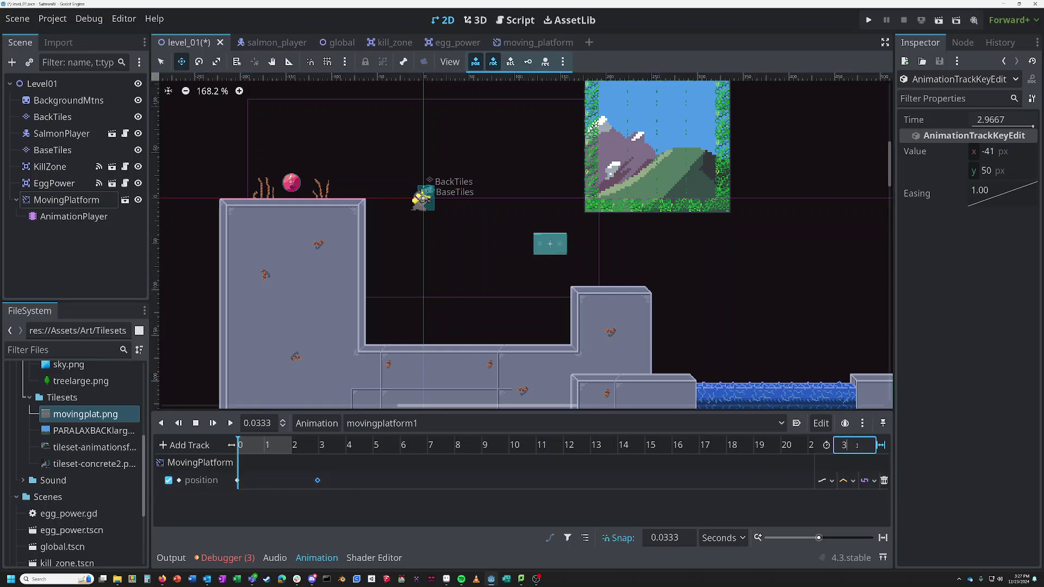
key(Return)
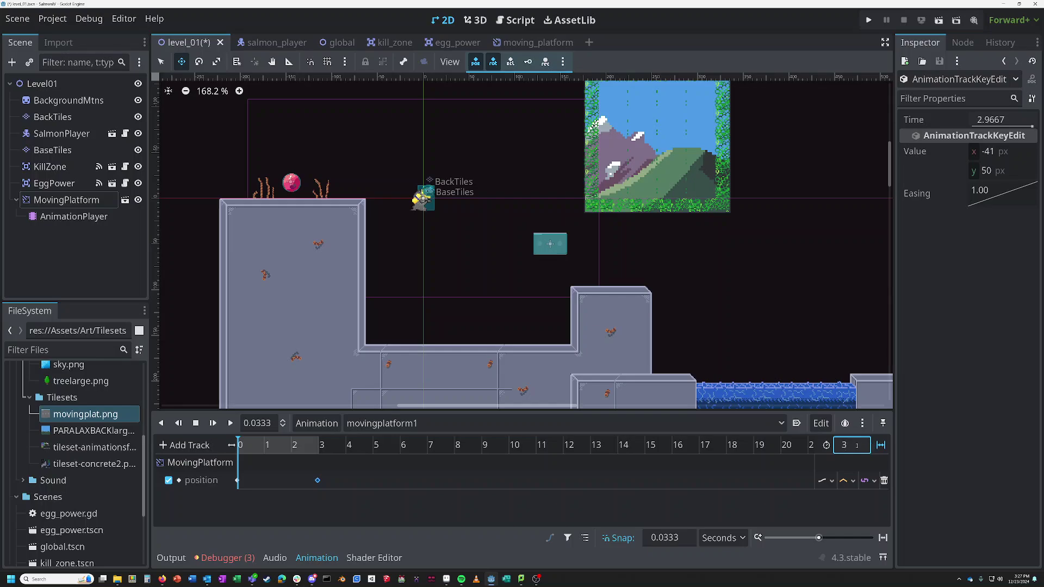
Step: Preview the longer platform motion, return the playhead to 0 s, and briefly test-run the game
click(230, 423)
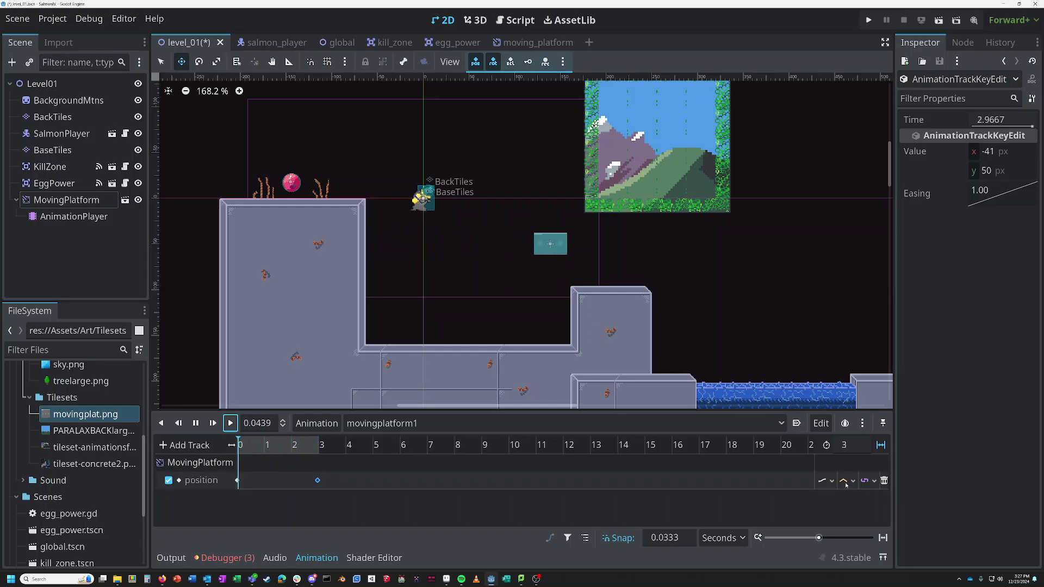
click(196, 423)
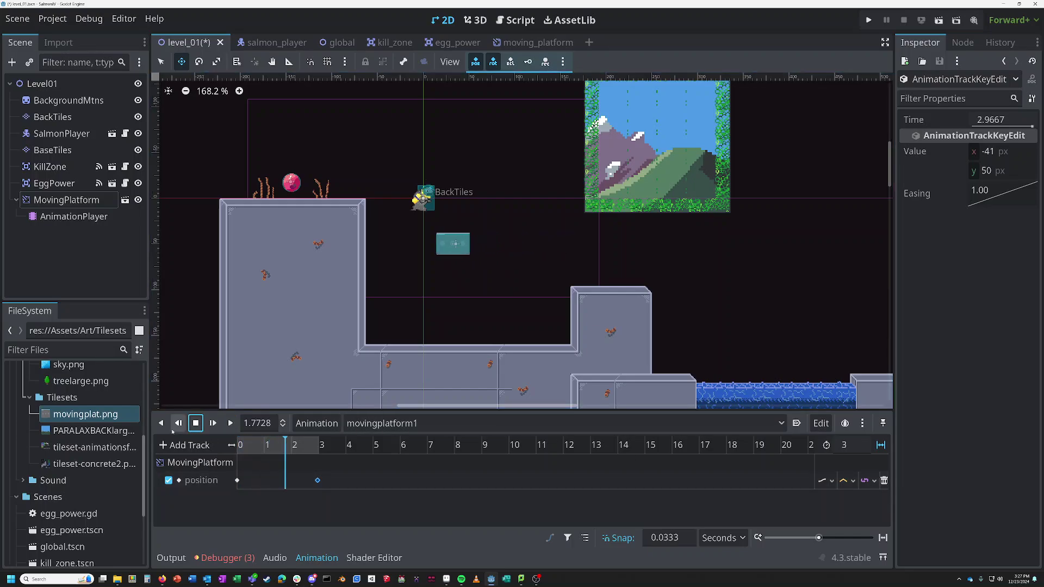
drag(288, 442, 236, 443)
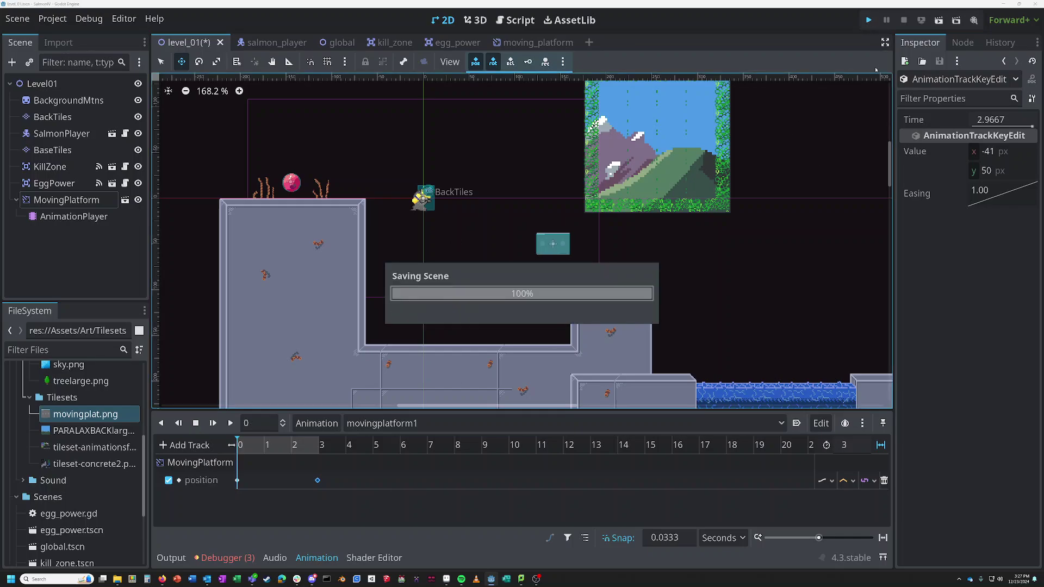
click(870, 21)
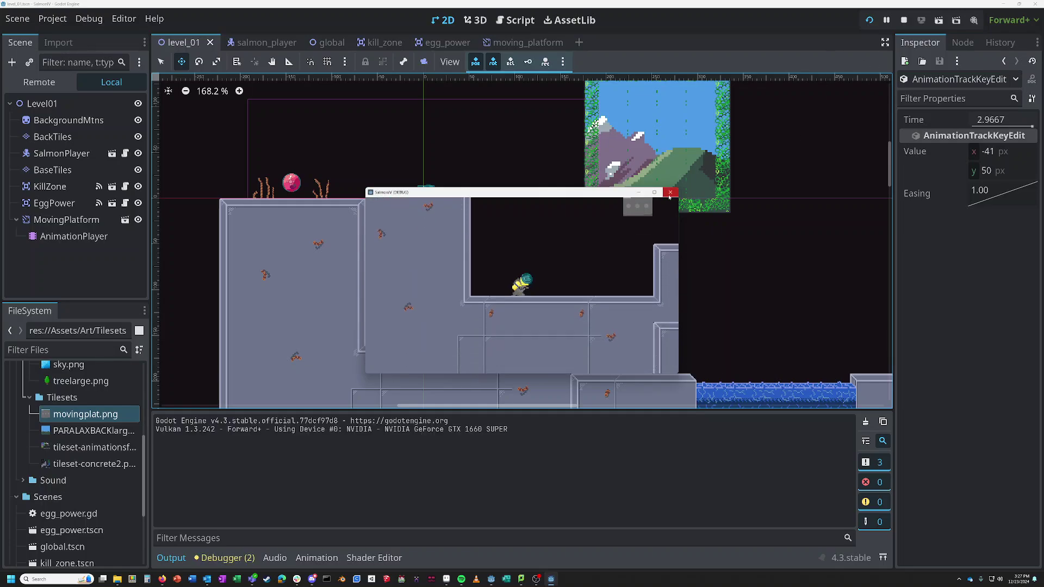
click(670, 192)
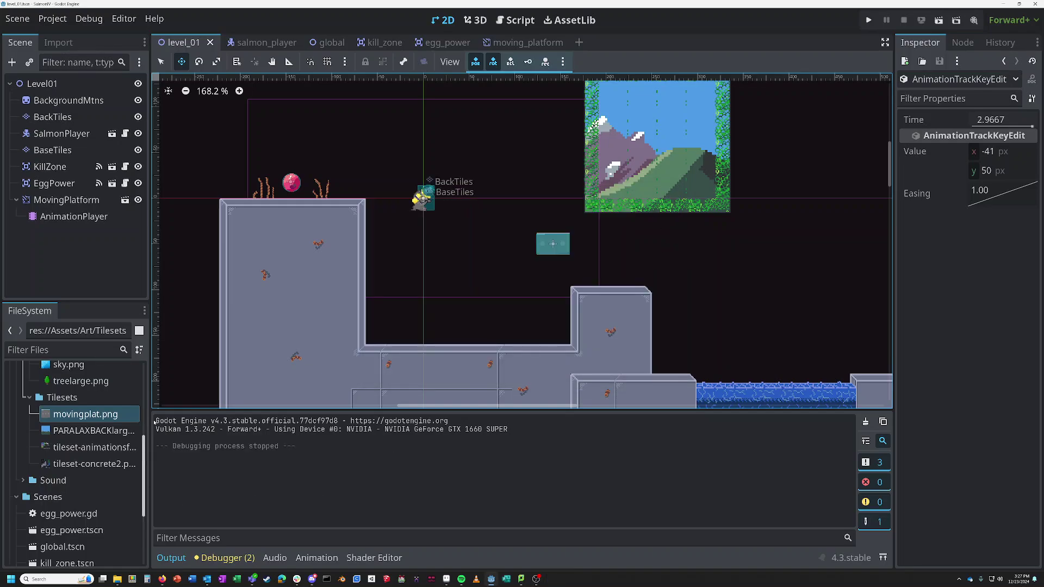
Step: Set movingplatform1 to autoplay on load in the level's AnimationPlayer
click(73, 216)
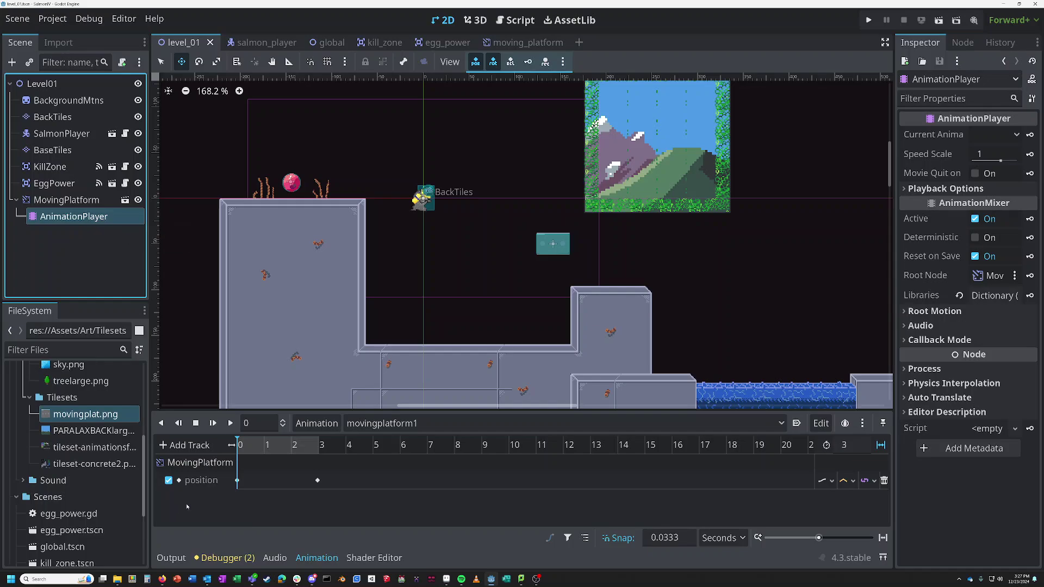
click(796, 423)
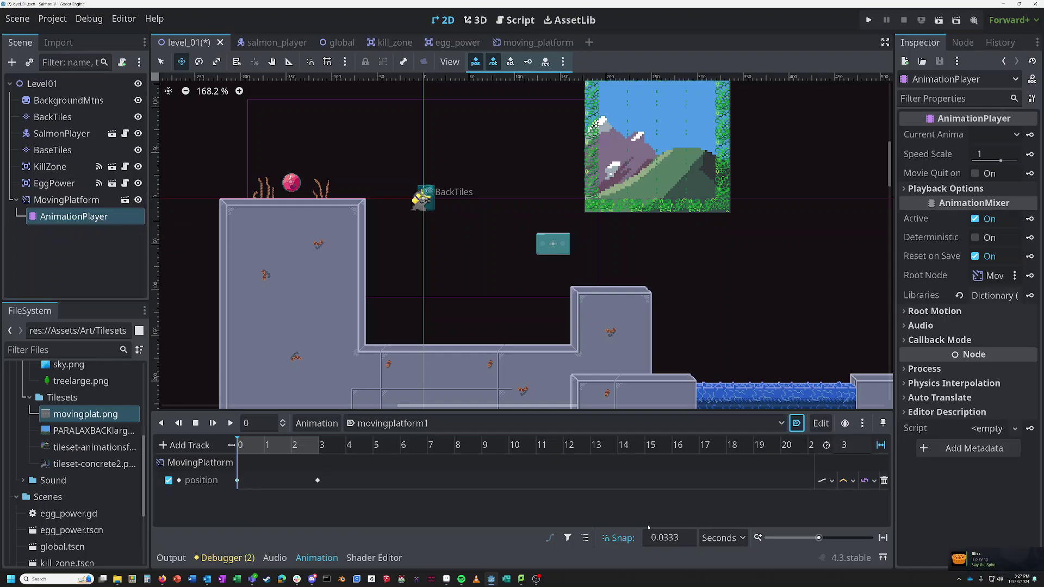
Step: Run the game and ride the moving platform across to collect the egg on the tall pillar
click(869, 21)
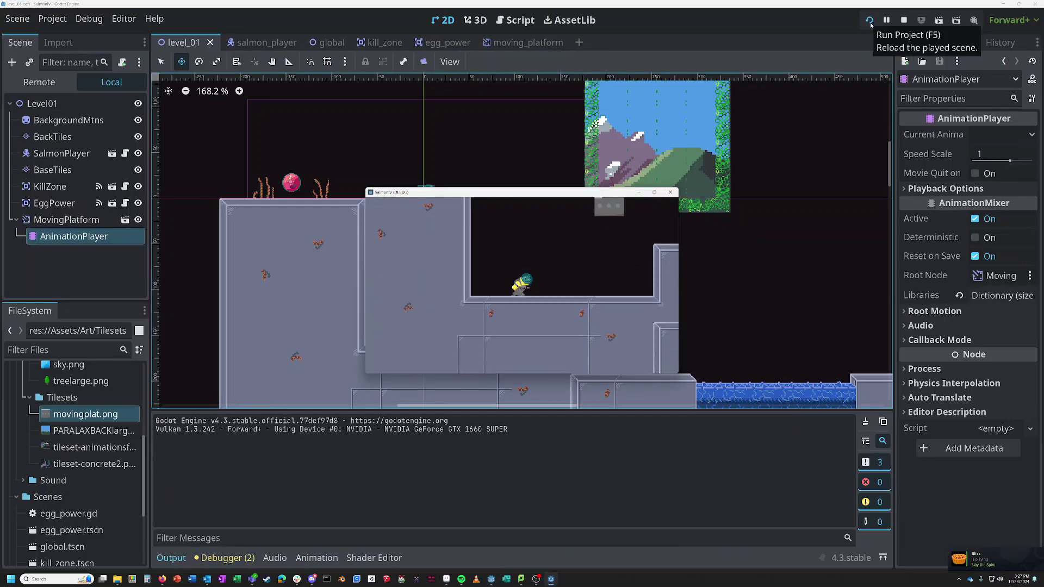
key(Right)
key(space)
key(Left)
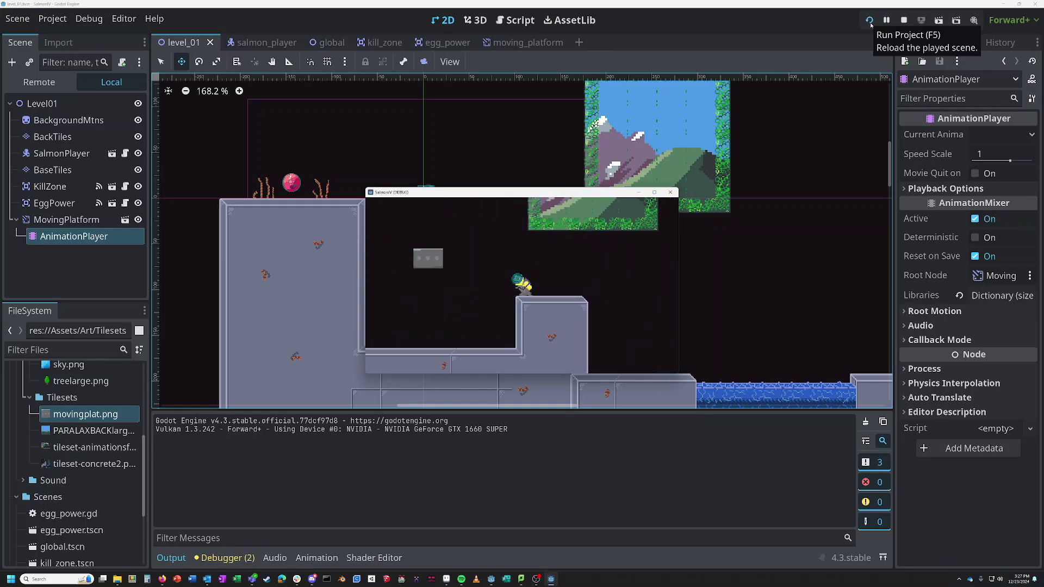
key(space)
key(Left)
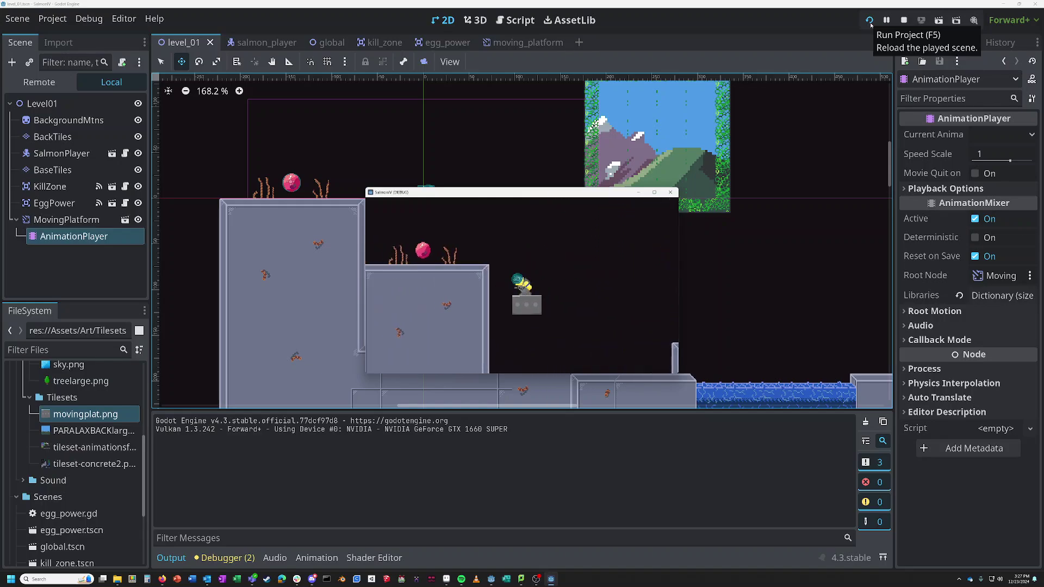
key(space)
key(Left)
key(Right)
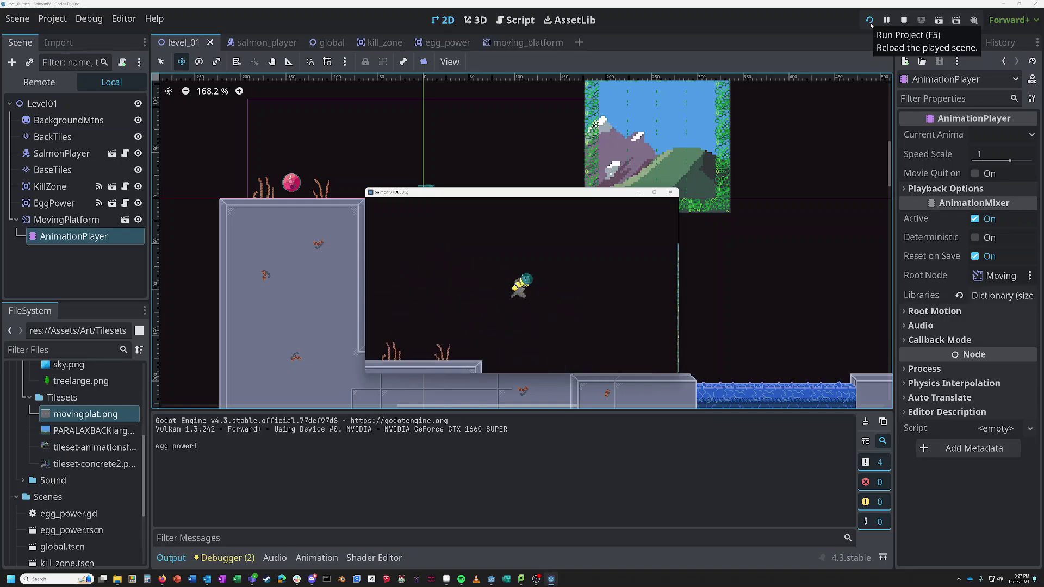
Step: Test jumping around and beneath the moving platform from the ground and the short pillar, and close the game
key(space)
key(space)
key(Left)
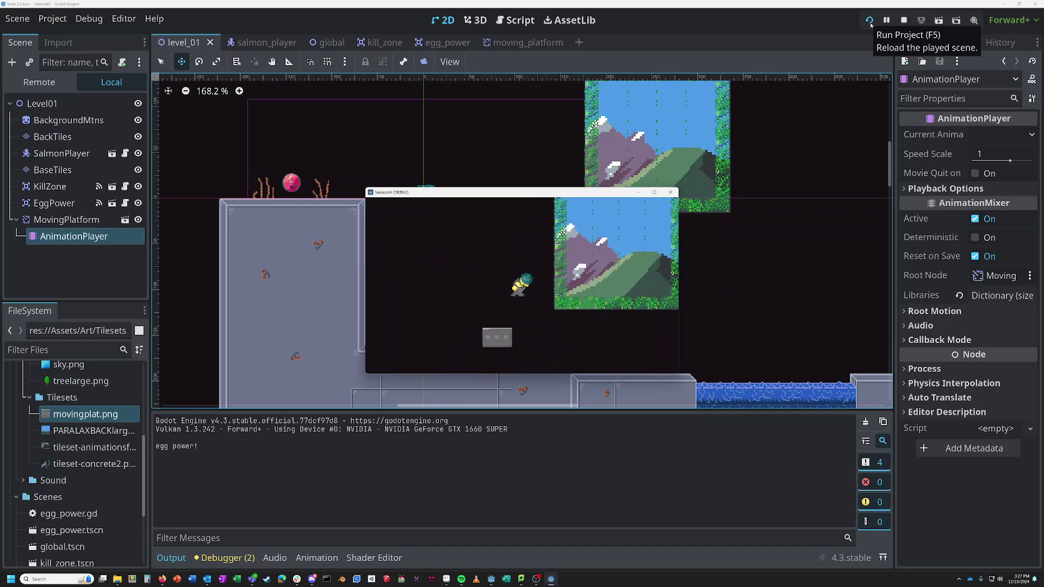
key(space)
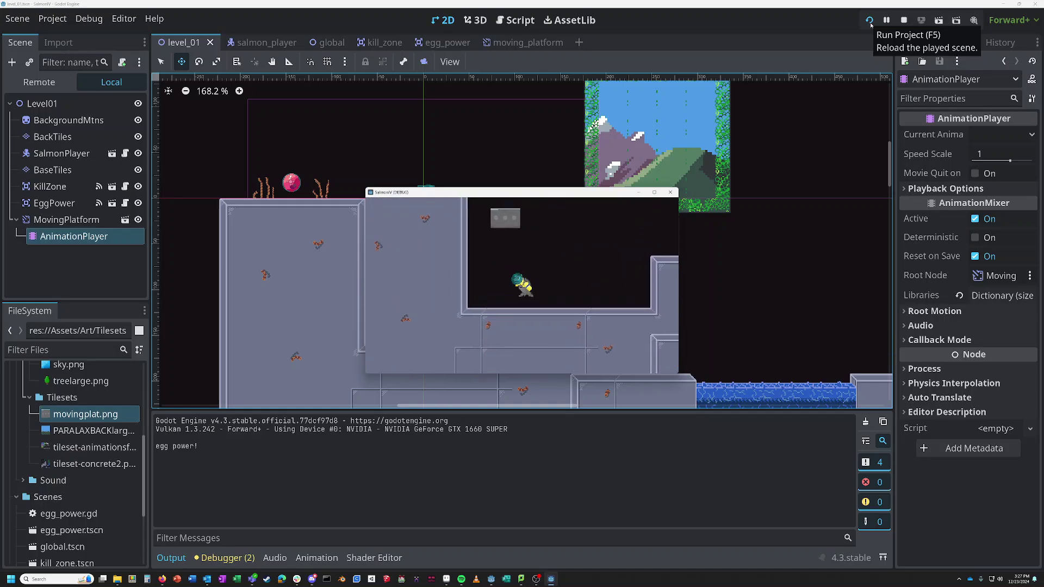
key(Right)
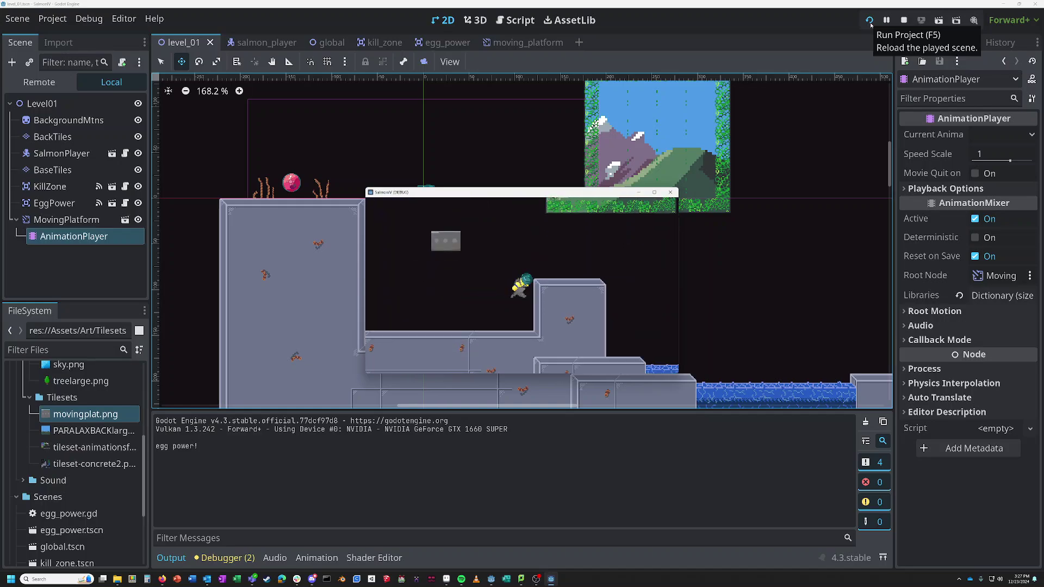
key(space)
key(Right)
key(space)
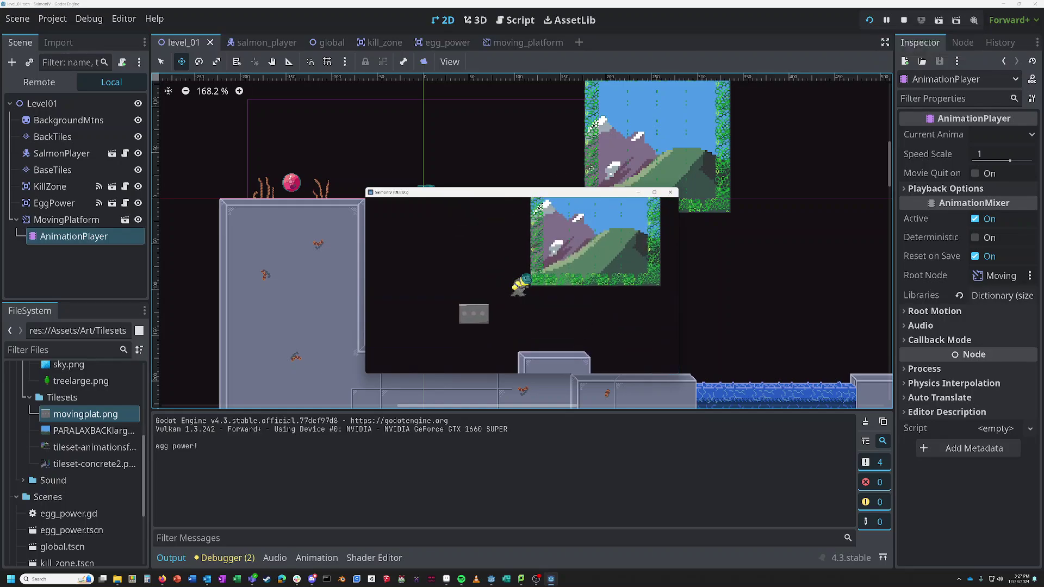
click(671, 192)
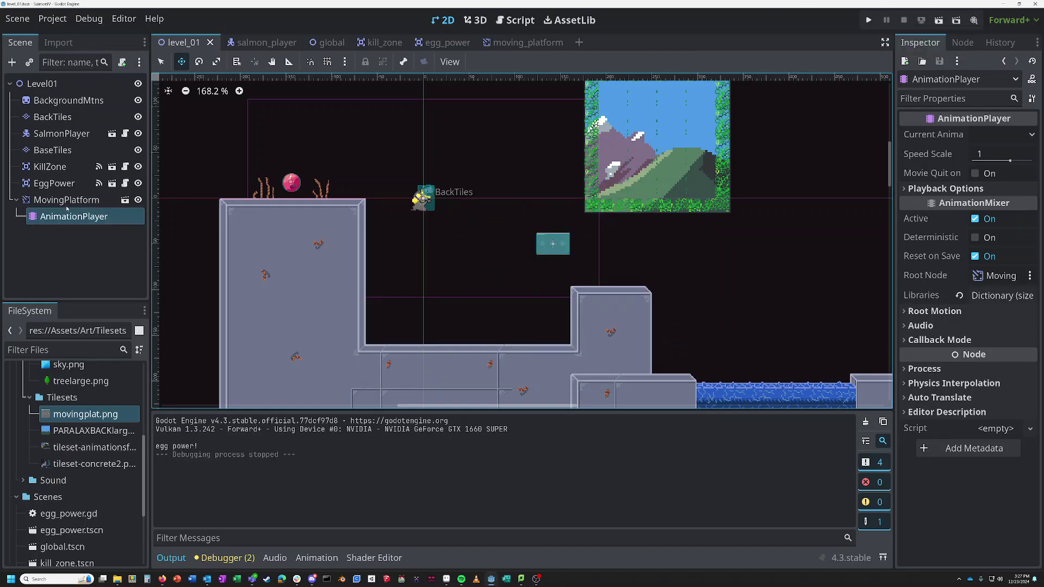
Step: Enable One Way Collision on the CollisionShape2D in the moving_platform scene
click(67, 200)
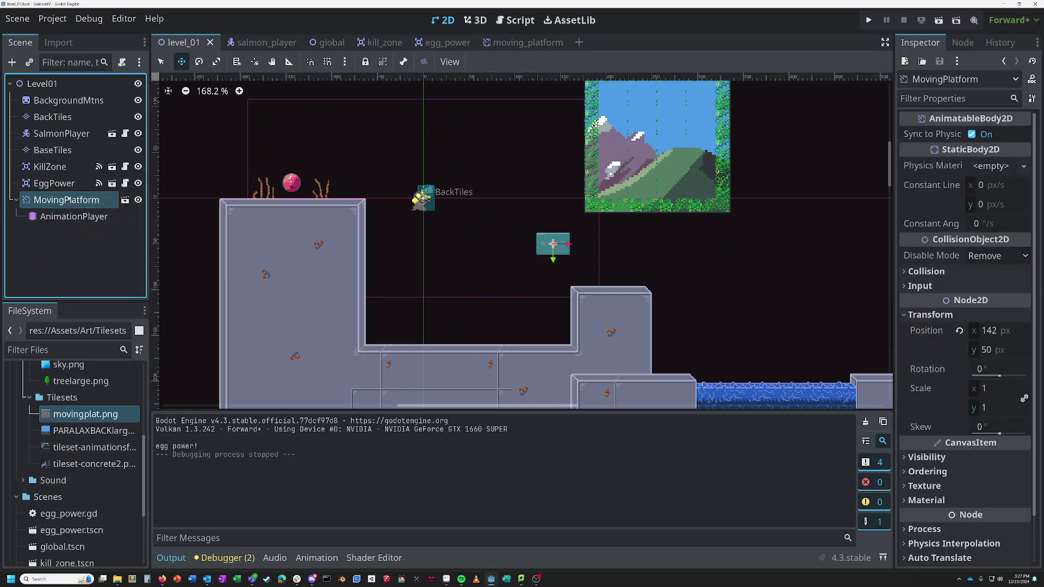
click(510, 43)
click(87, 117)
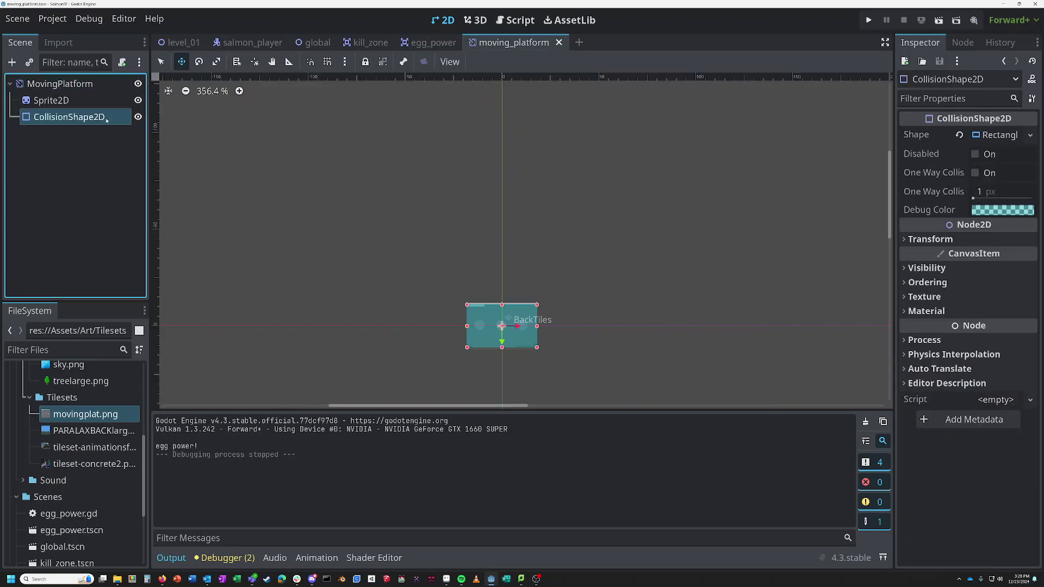
click(975, 173)
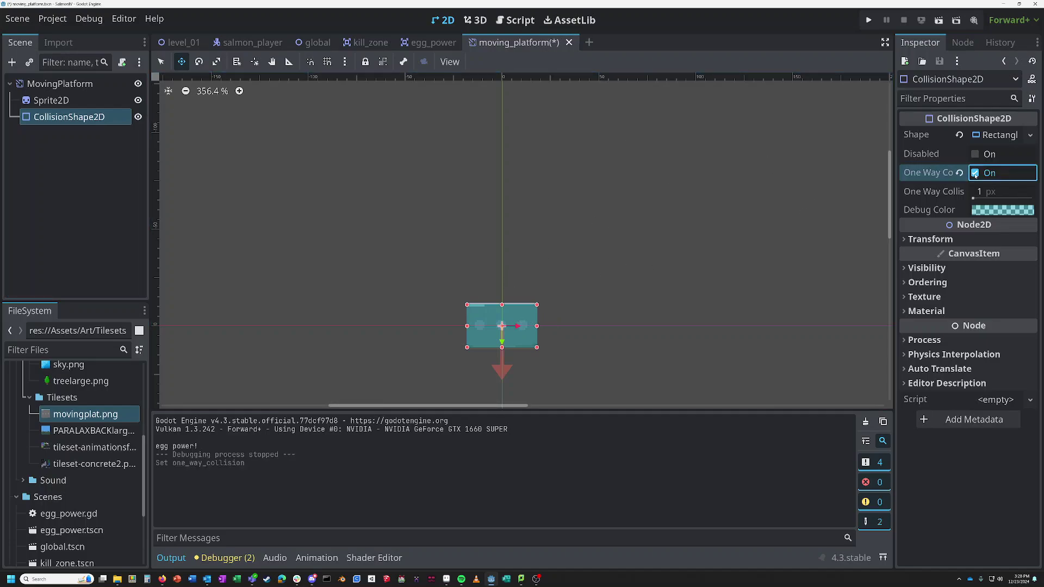
Step: Run the game, test jumping up through the moving platform from below, and close the game
click(869, 21)
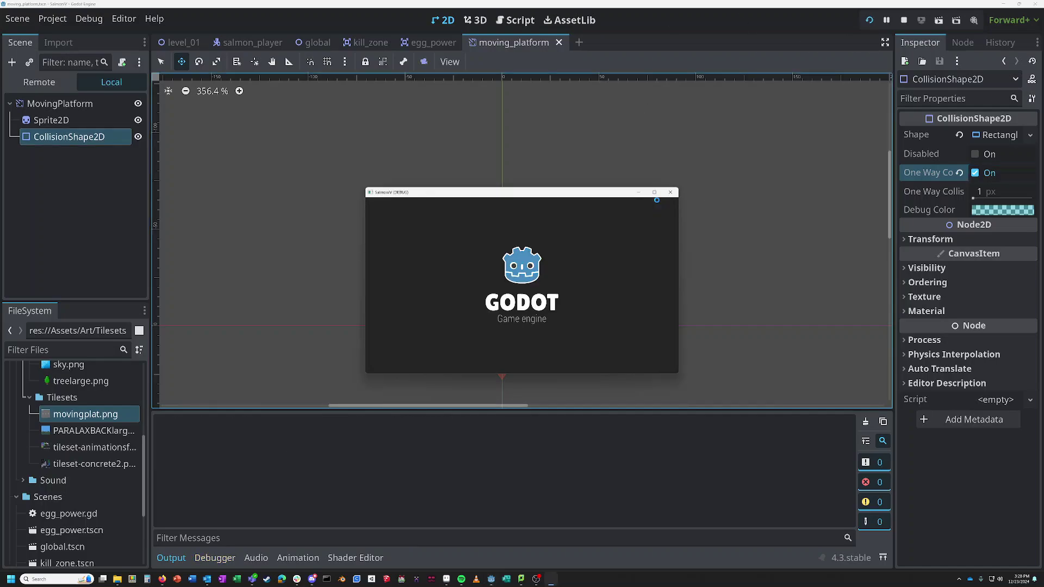
key(Right)
key(space)
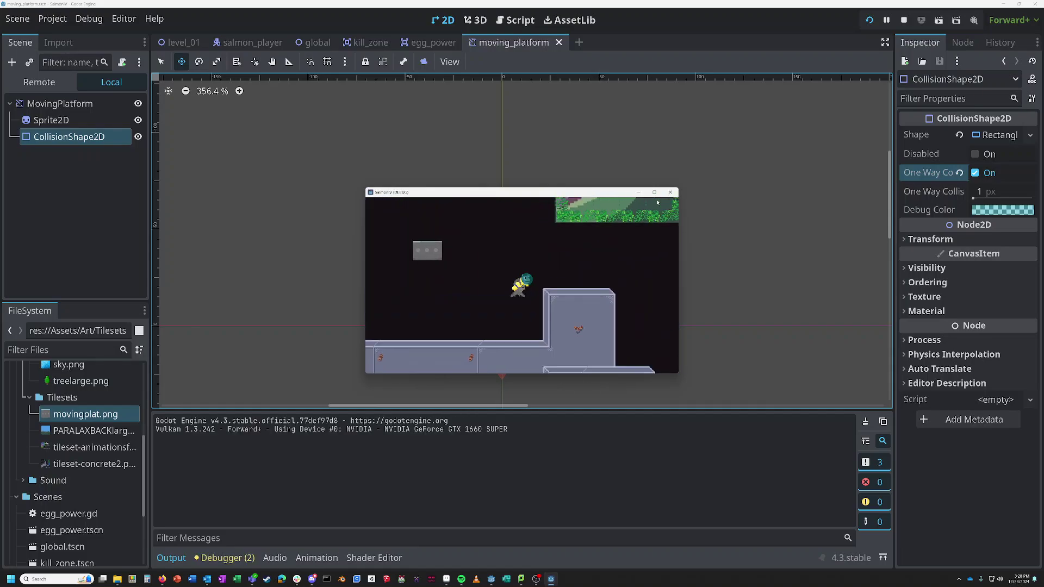
key(space)
key(Left)
key(space)
key(Right)
key(space)
key(space)
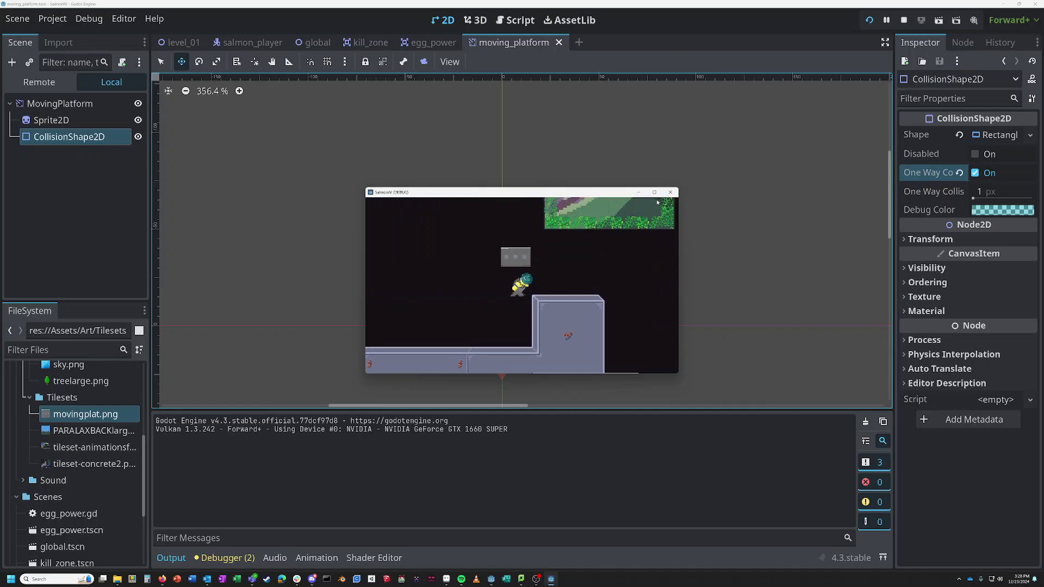
key(Right)
key(Left)
key(Right)
key(space)
key(Left)
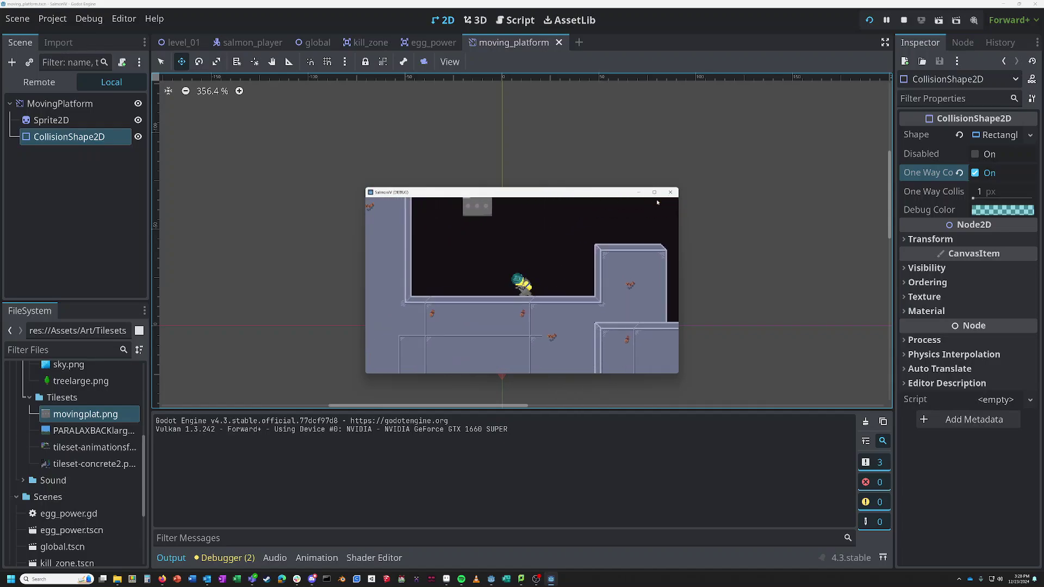
key(Right)
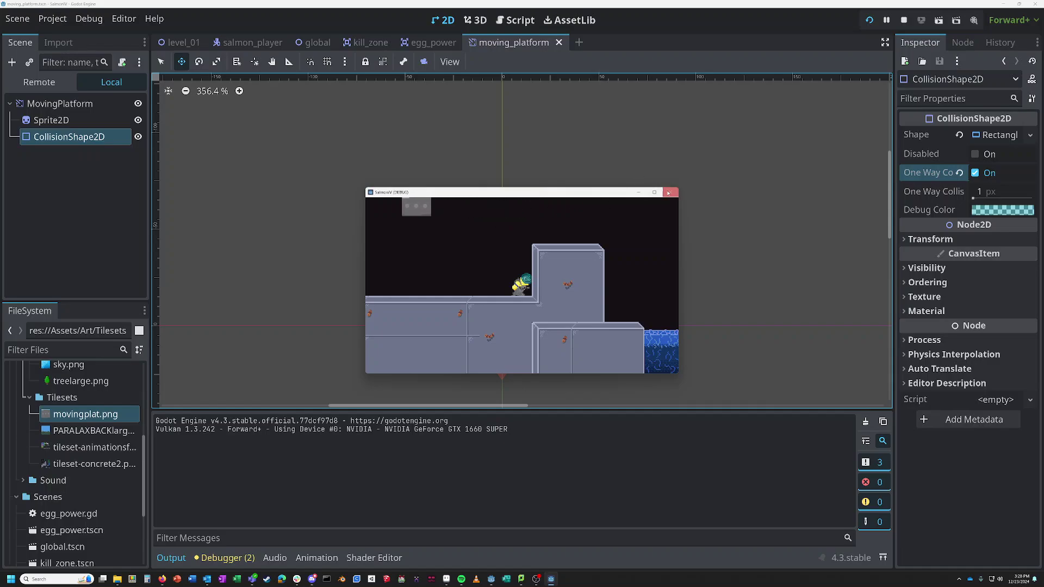
click(670, 193)
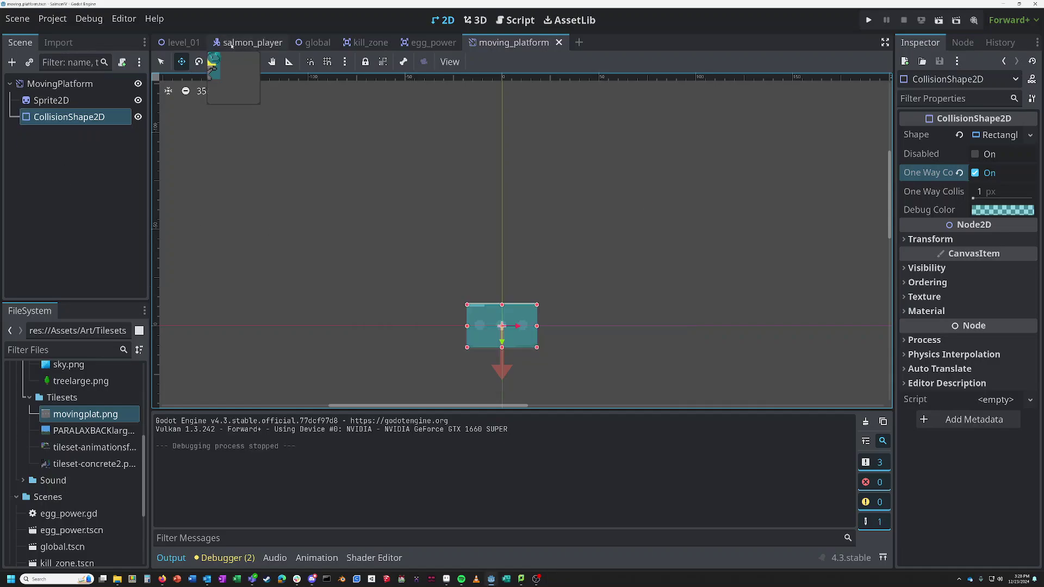
Step: Review the SalmonPlayer root and the moving_platform scene's Sprite2D and root node, and return to level_01
click(242, 42)
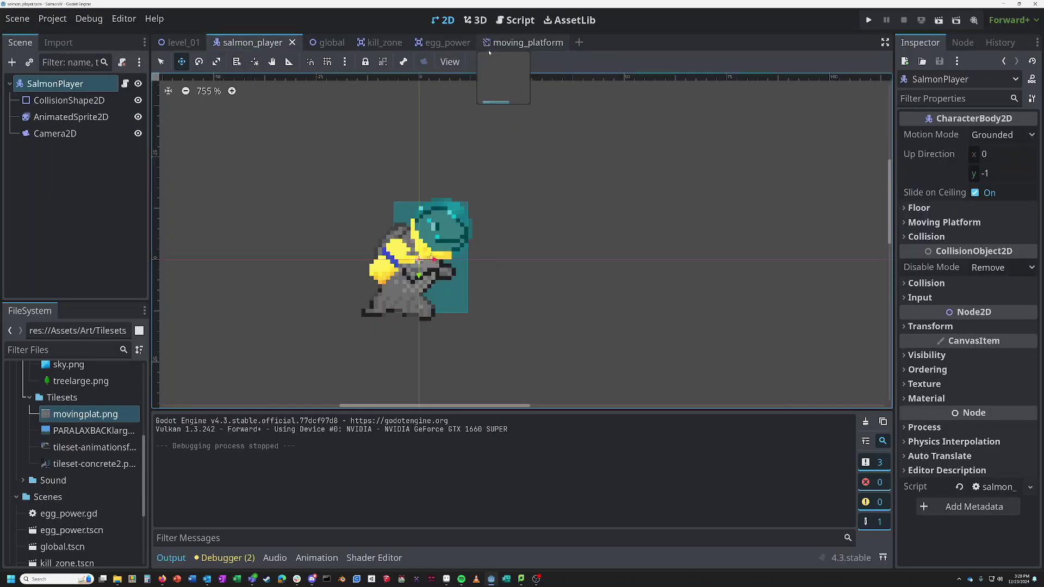
click(514, 43)
click(53, 100)
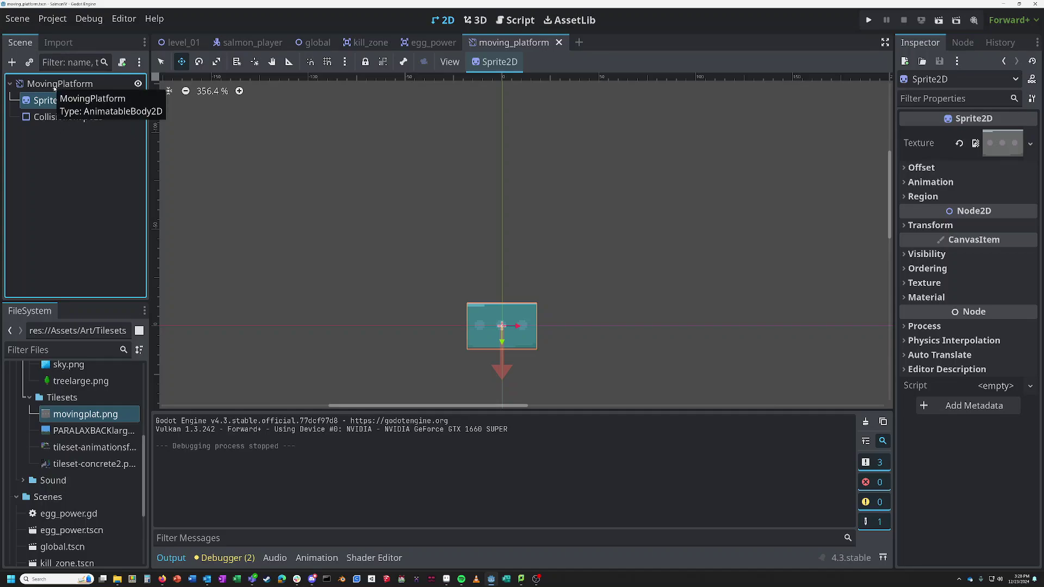
click(55, 85)
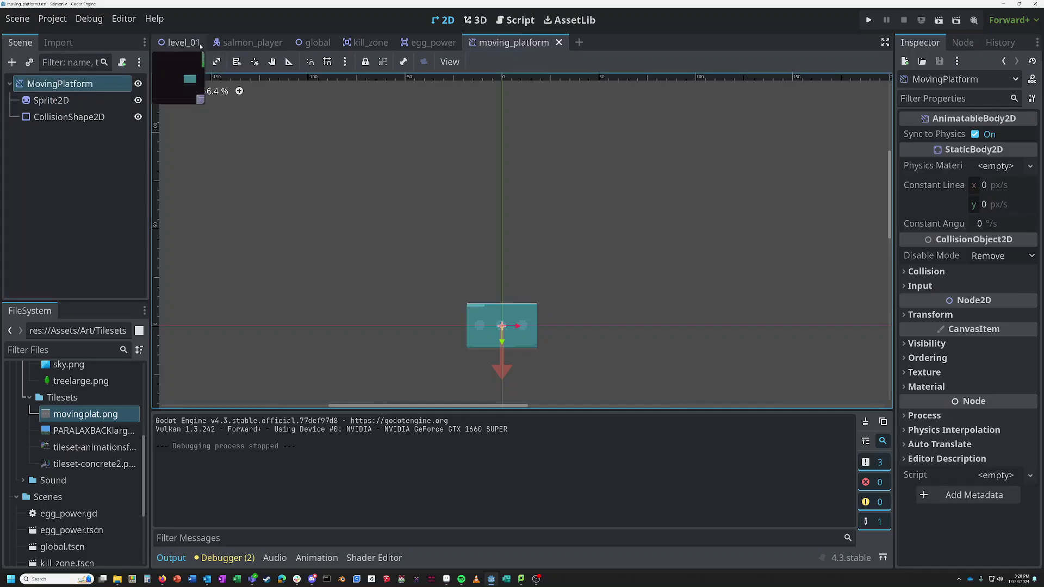
click(179, 42)
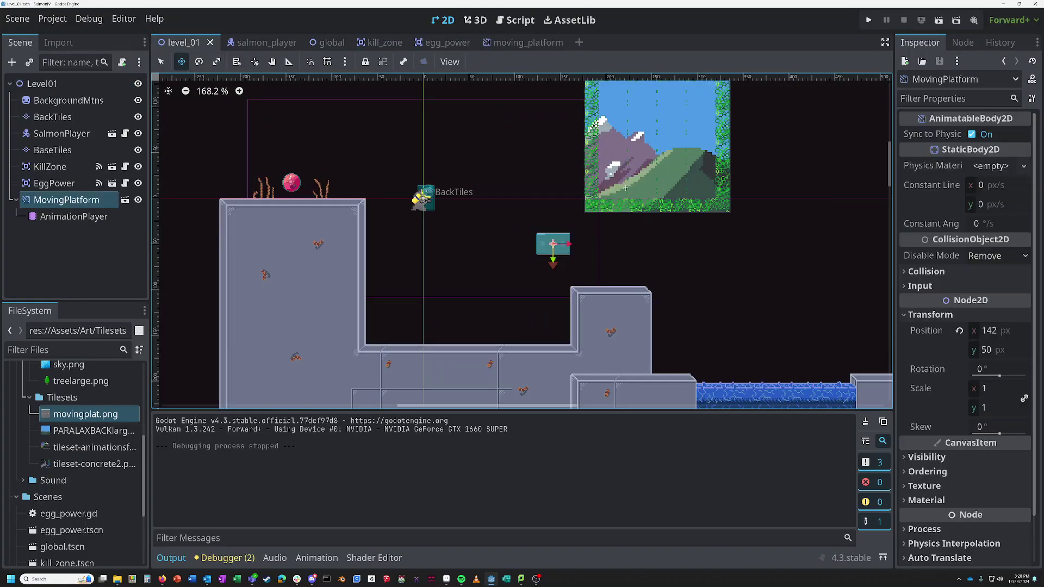